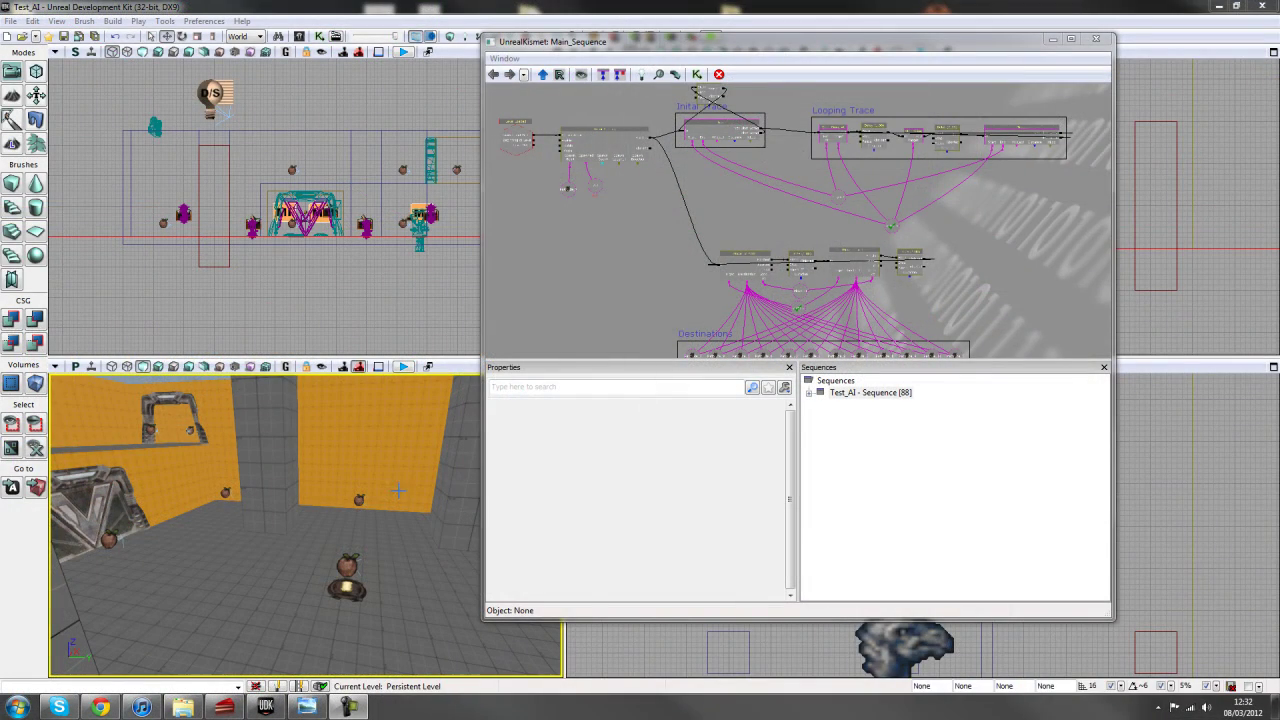
Fly to the apple, select the weapon pickup pad beneath it, and move Kismet aside
scroll(702, 220, up, 2)
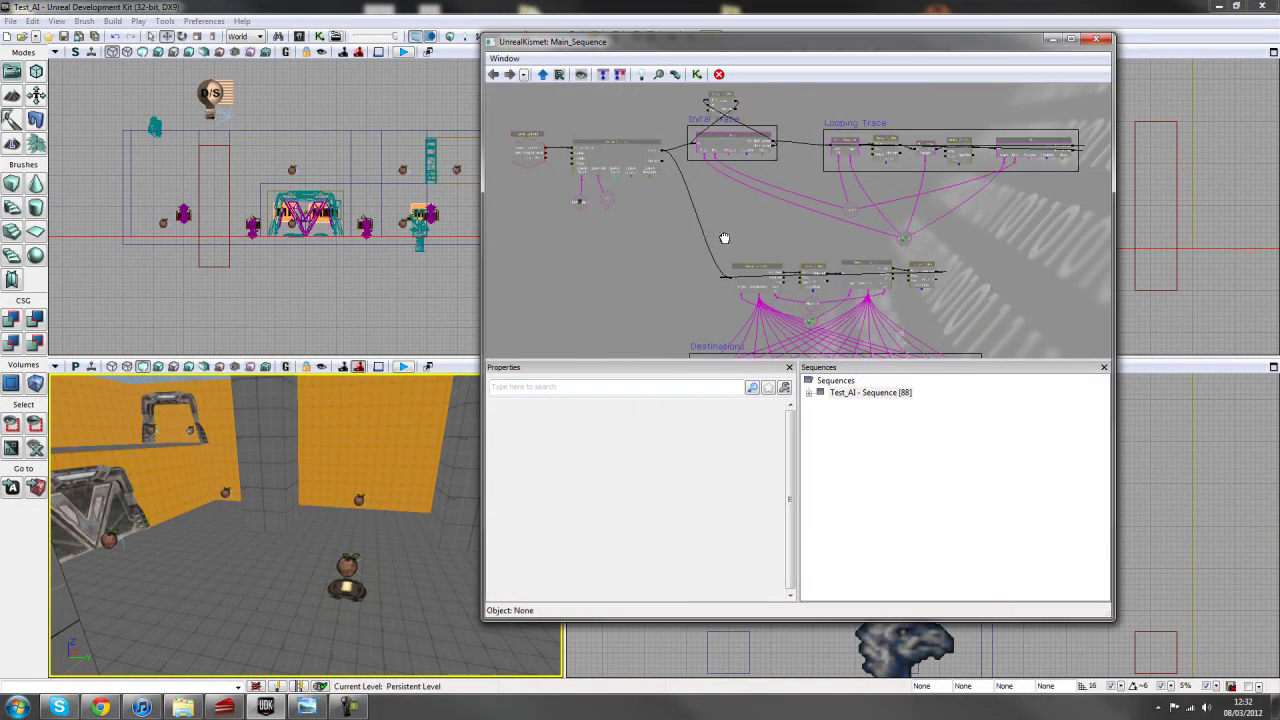
scroll(702, 220, up, 2)
scroll(702, 220, up, 2)
drag(314, 525, 314, 525)
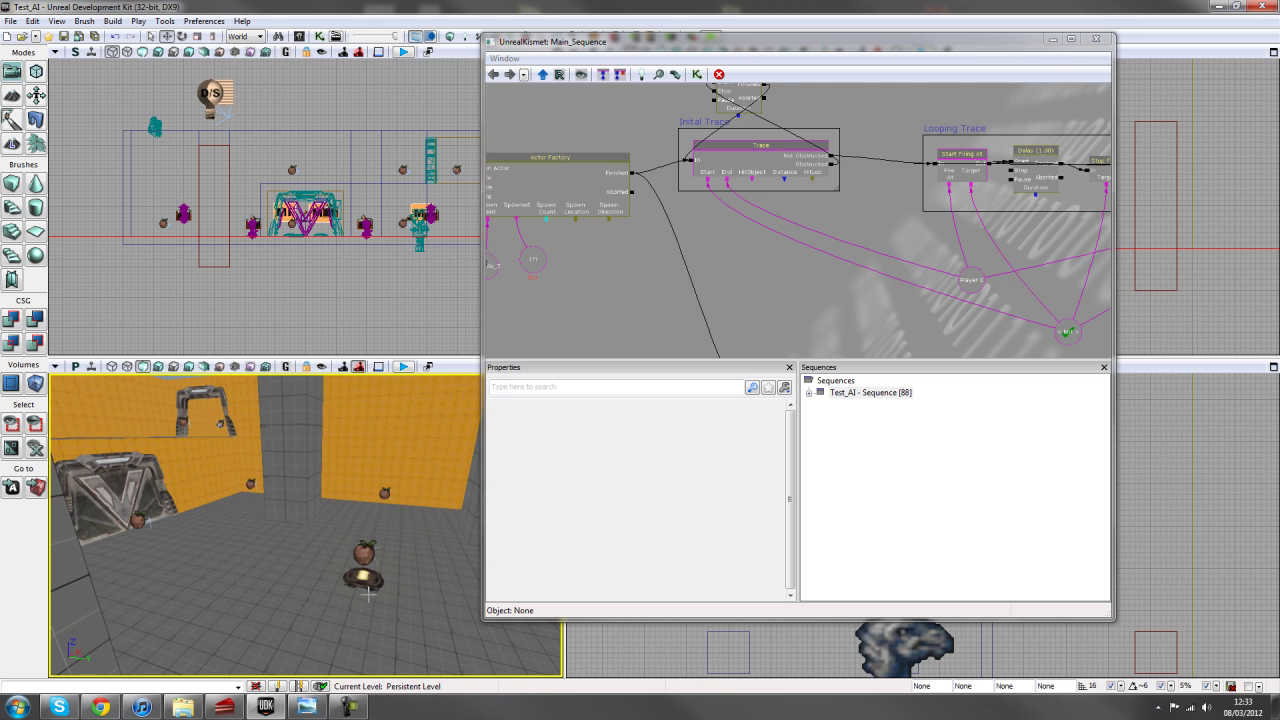
drag(360, 580, 360, 580)
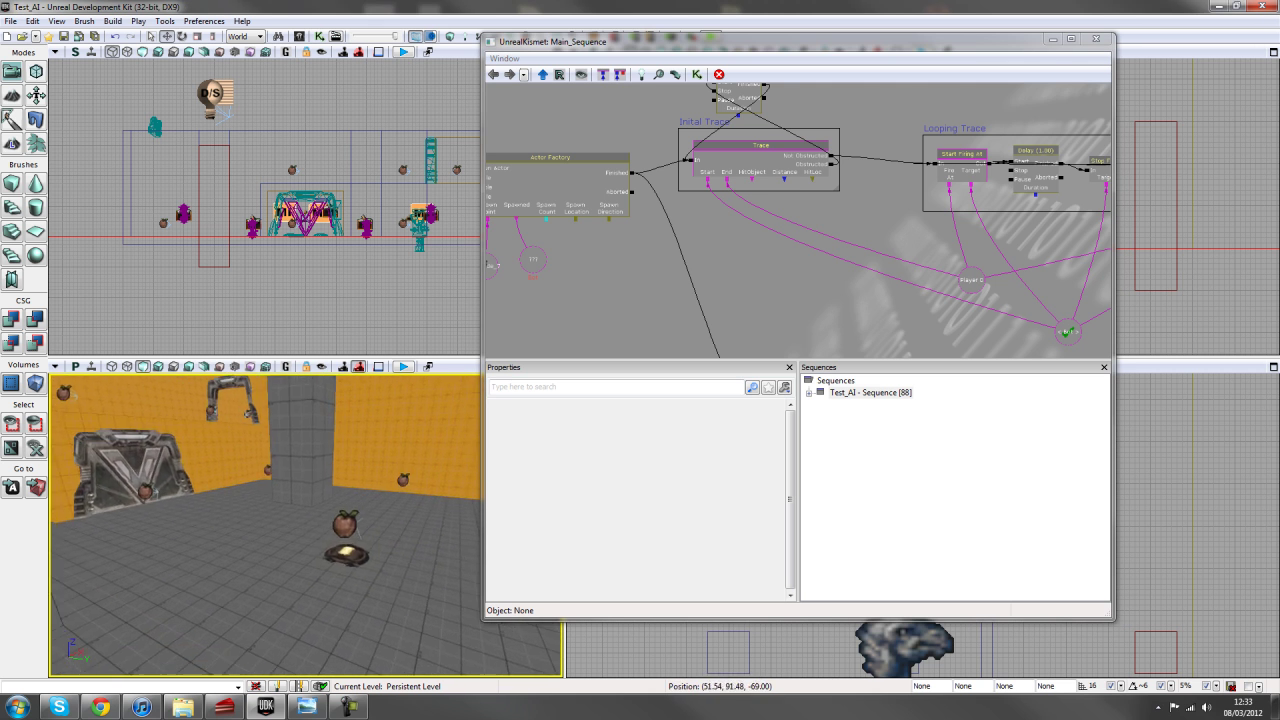
drag(282, 668, 282, 668)
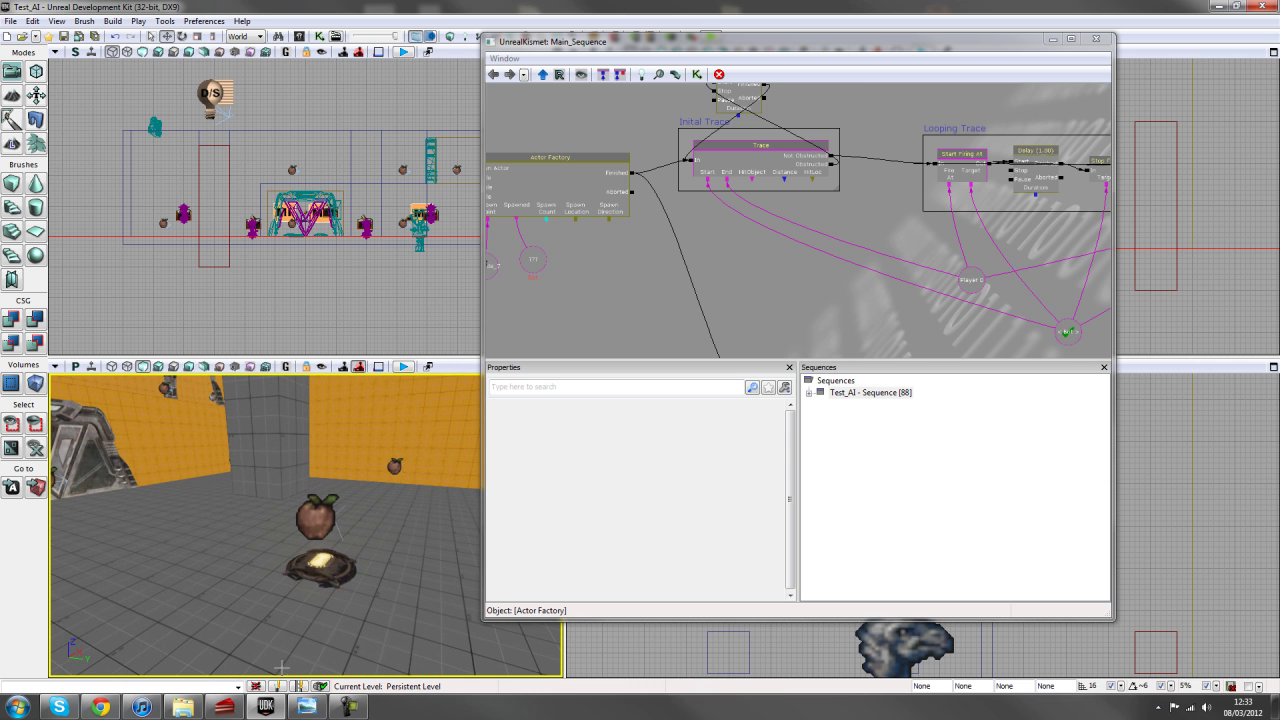
click(325, 563)
click(661, 117)
drag(659, 48, 765, 79)
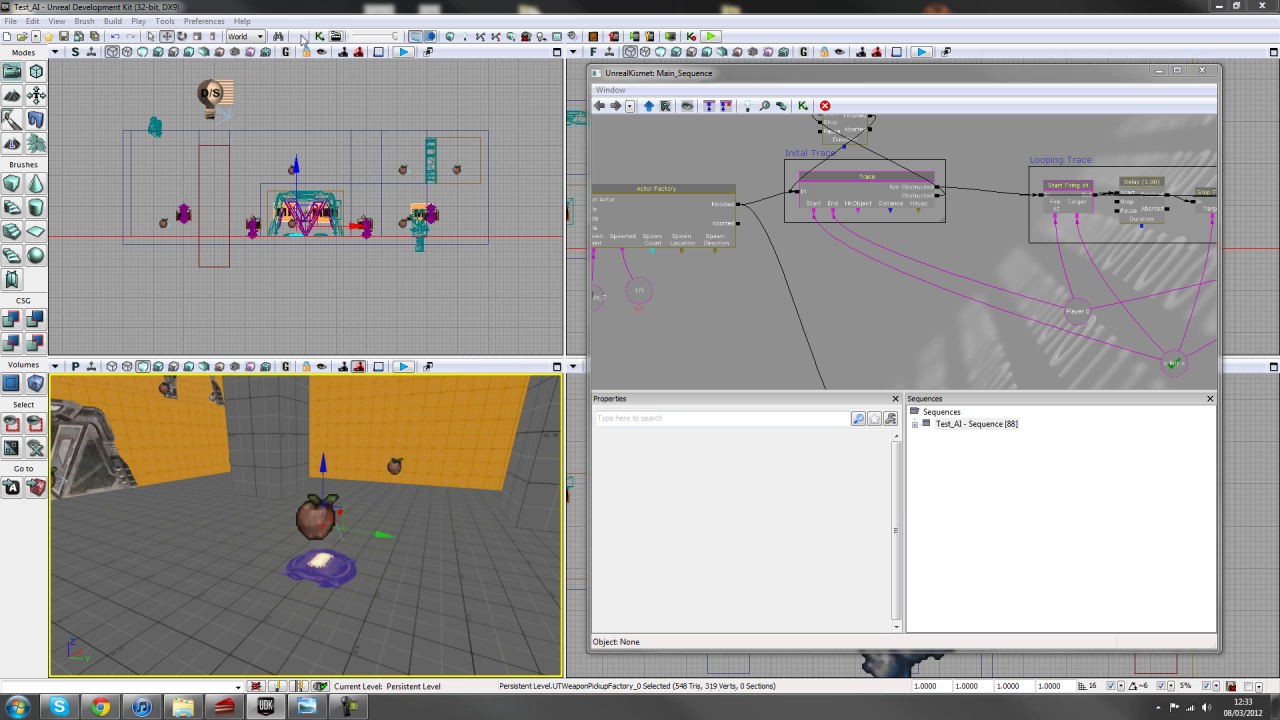
Confirm in Actor Classes that the pad is a UTWeaponPickupFactory giving the rocket launcher
key(ctrl+shift+f)
drag(859, 83, 711, 70)
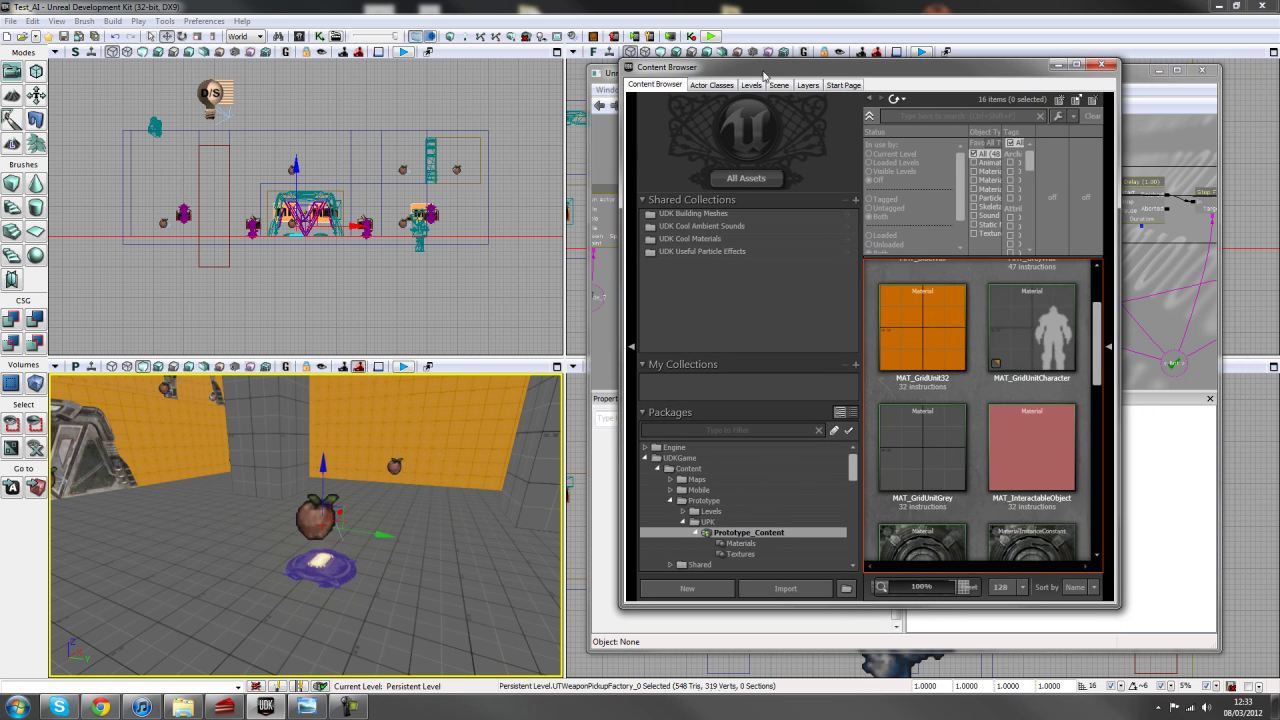
click(707, 92)
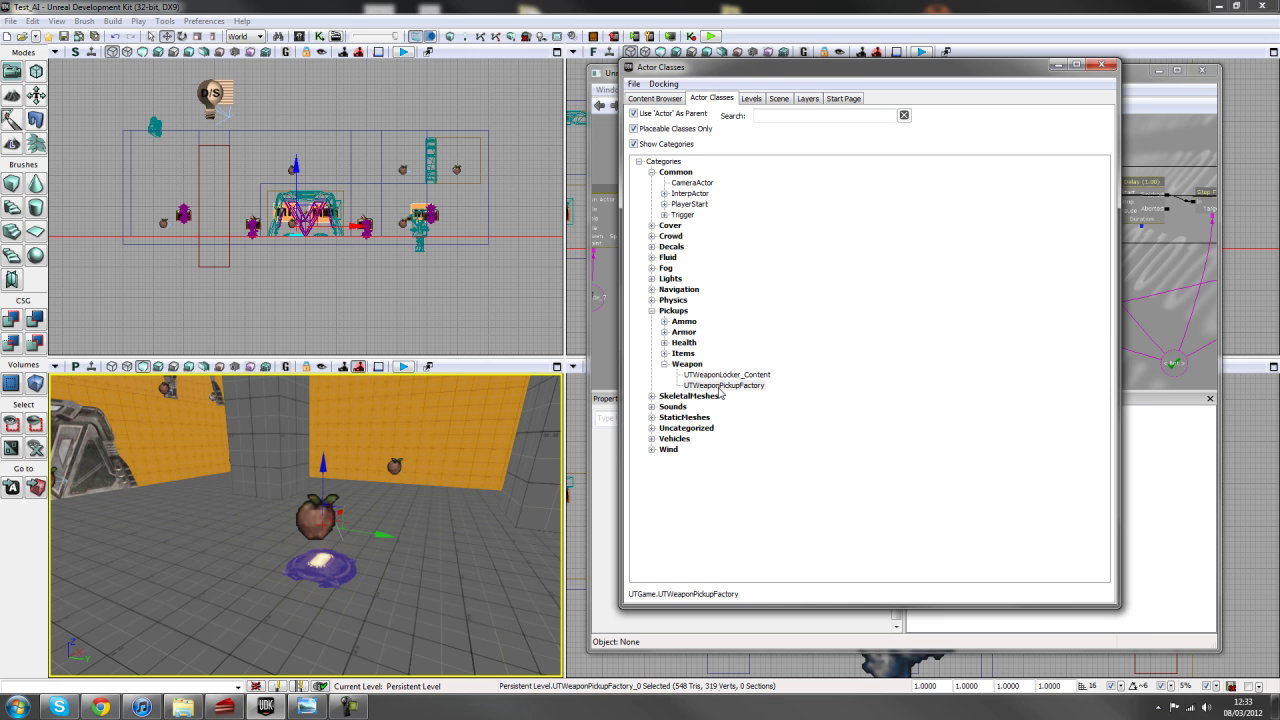
click(720, 386)
double_click(340, 574)
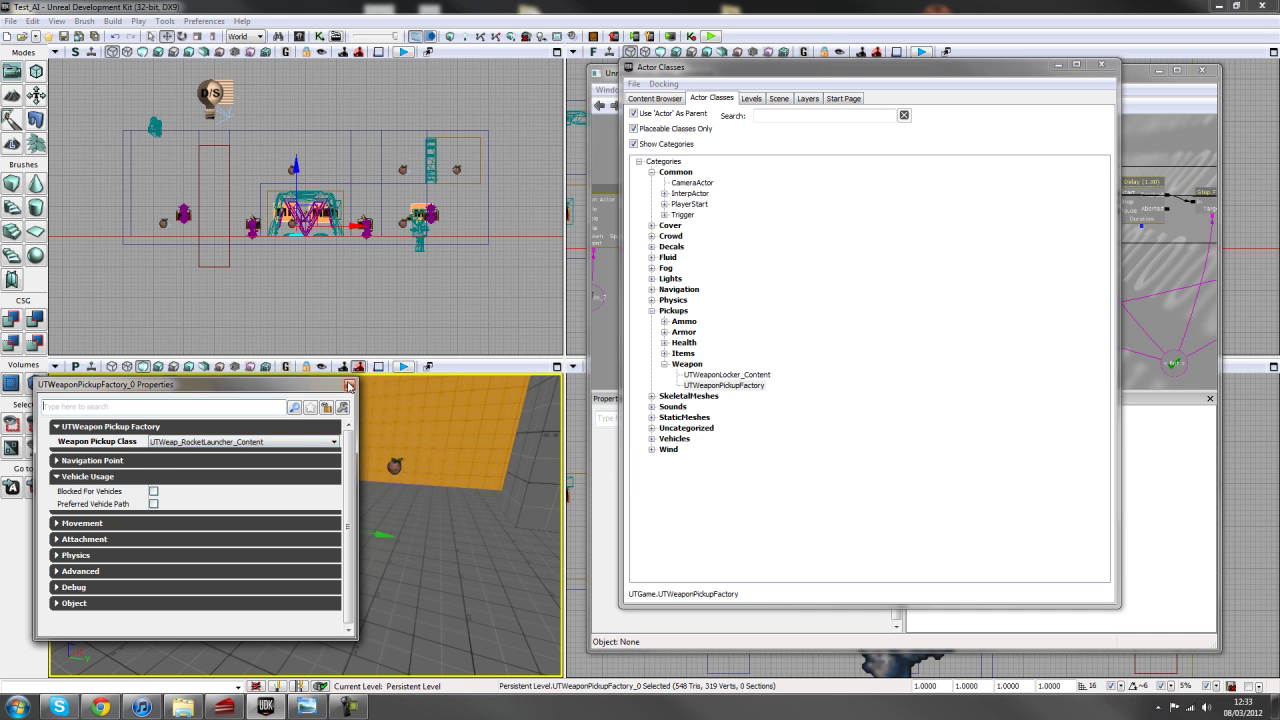
click(349, 386)
Close the Actor Classes browser and bring the Actor Factory node into view
click(1101, 66)
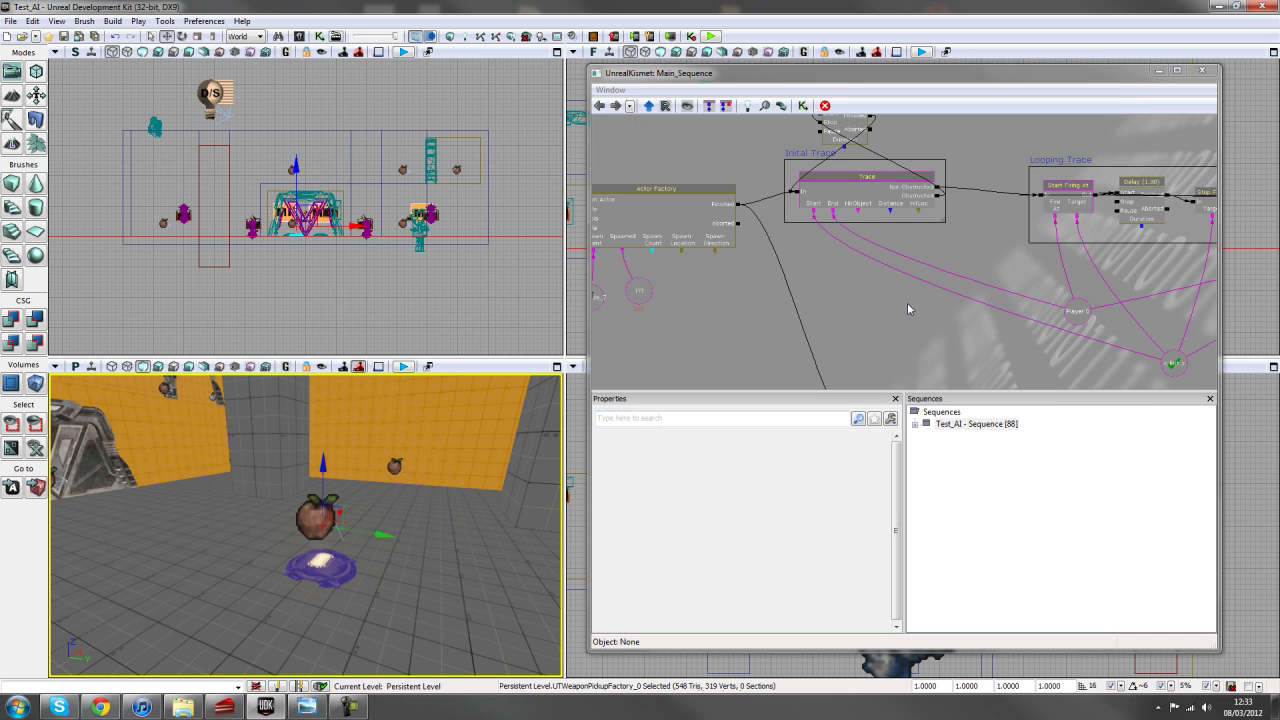
drag(840, 285, 879, 329)
scroll(879, 329, up, 3)
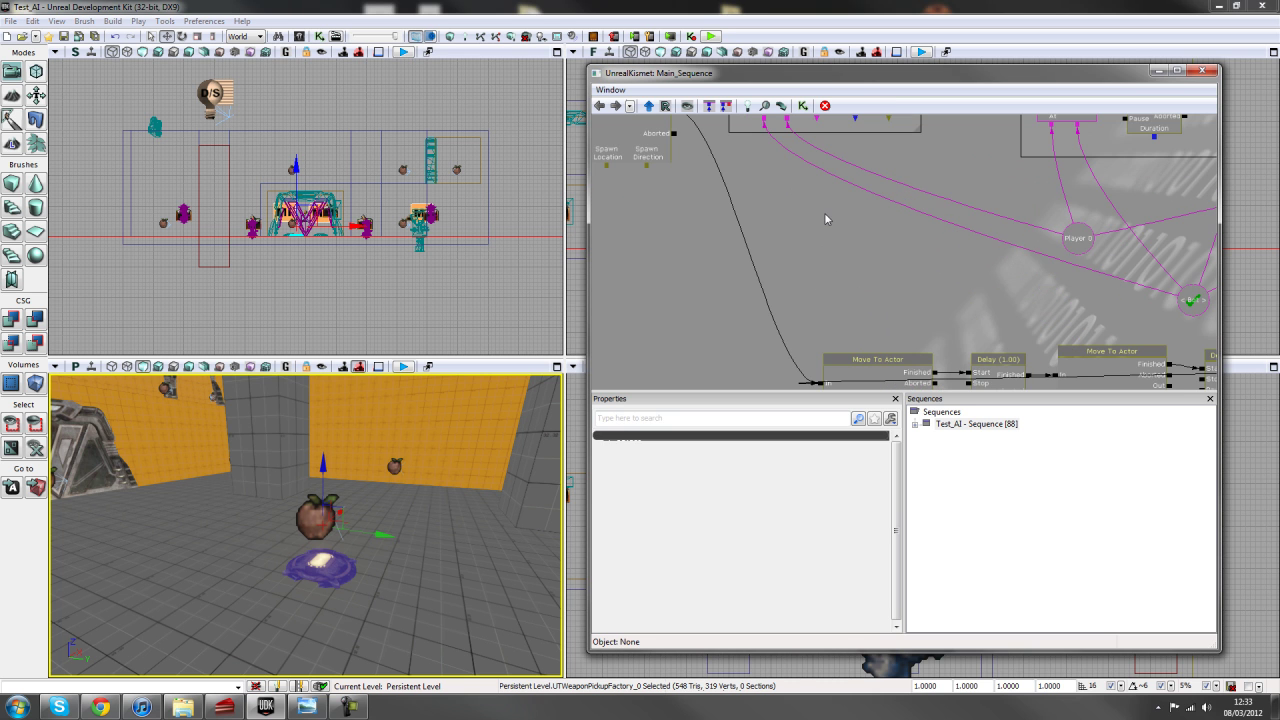
scroll(814, 215, down, 3)
click(728, 220)
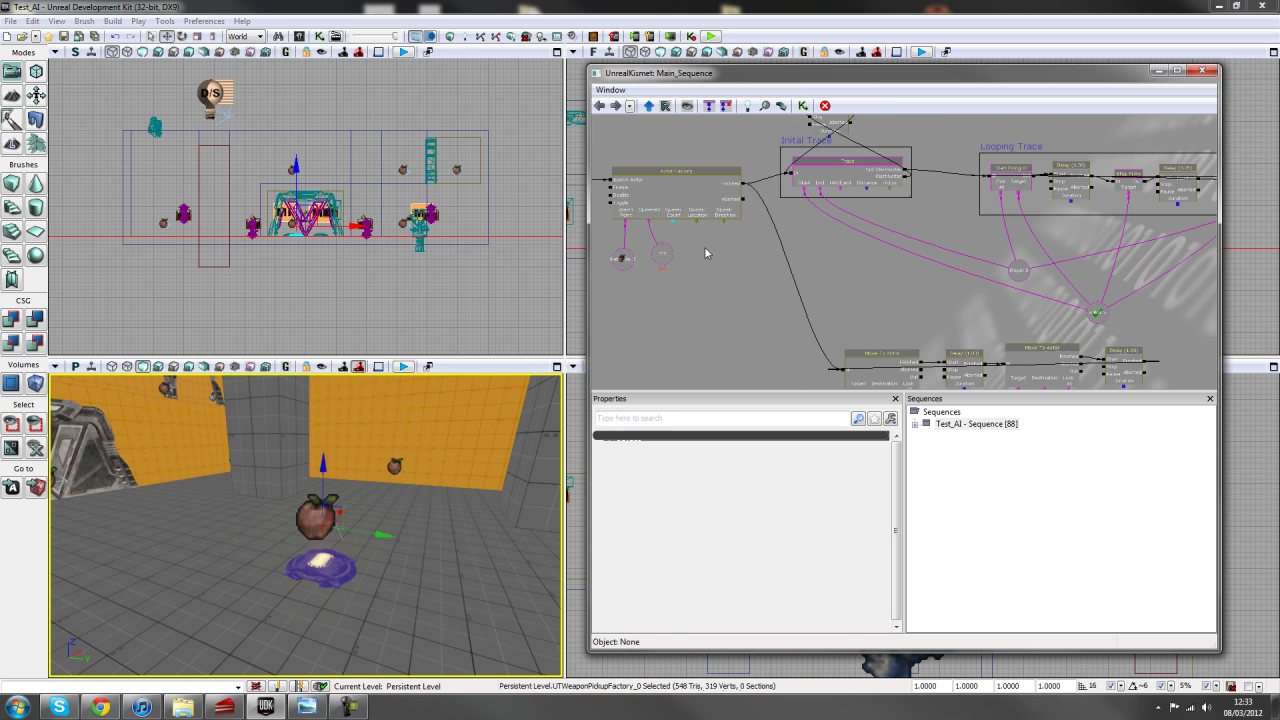
click(728, 228)
scroll(855, 298, up, 1)
scroll(877, 314, up, 1)
scroll(877, 314, up, 2)
scroll(893, 303, up, 1)
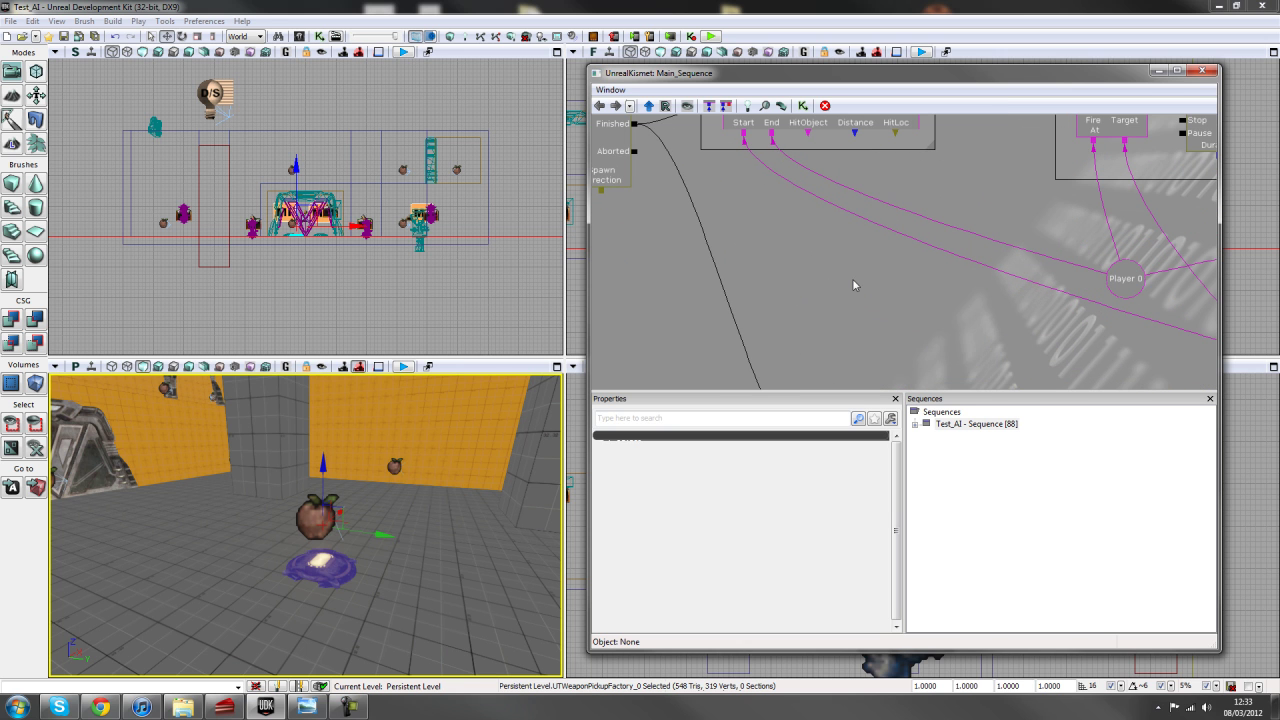
Add an Activate Remote Event named HealBot, fed by the Actor Factory's Finished output
click(764, 236)
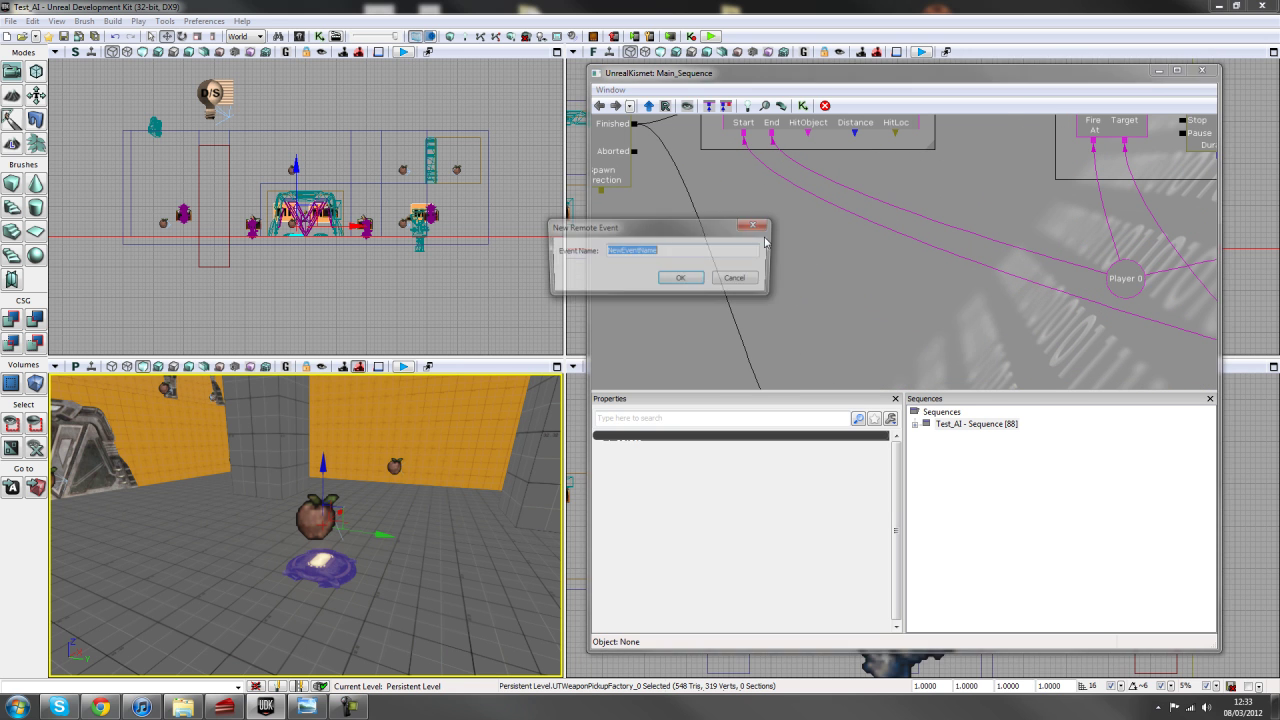
text(HealBot)
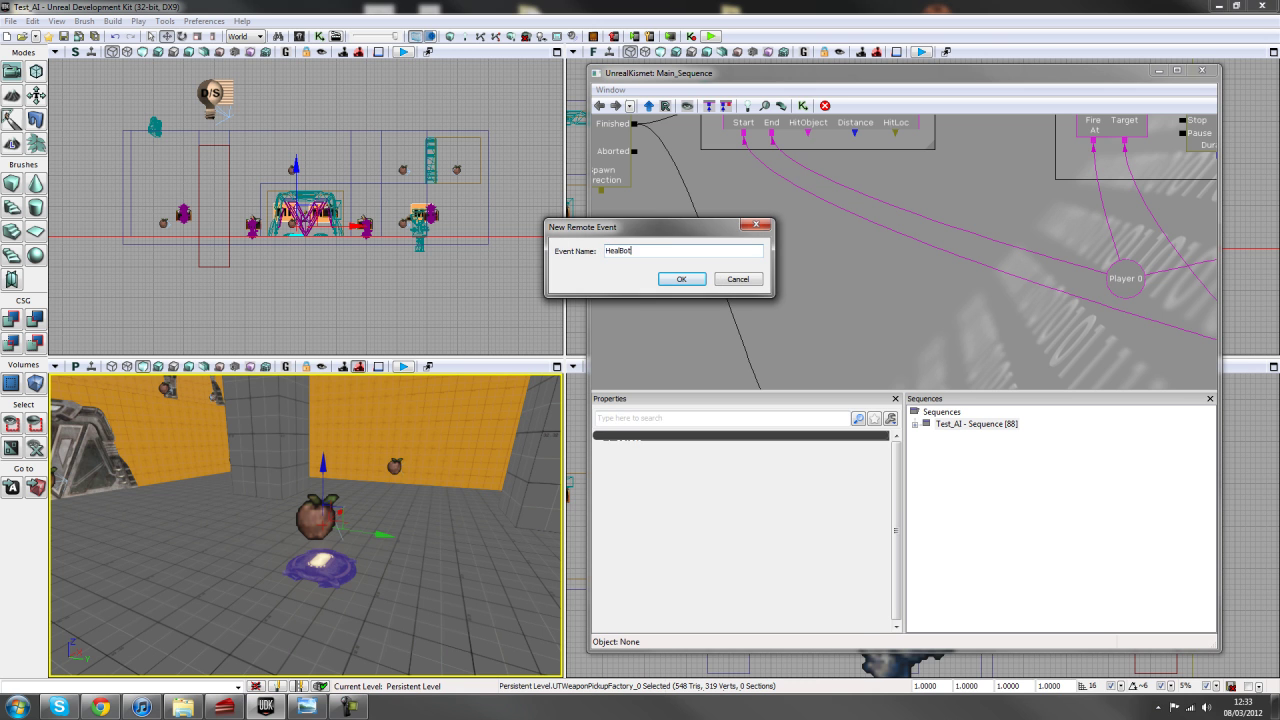
key(Return)
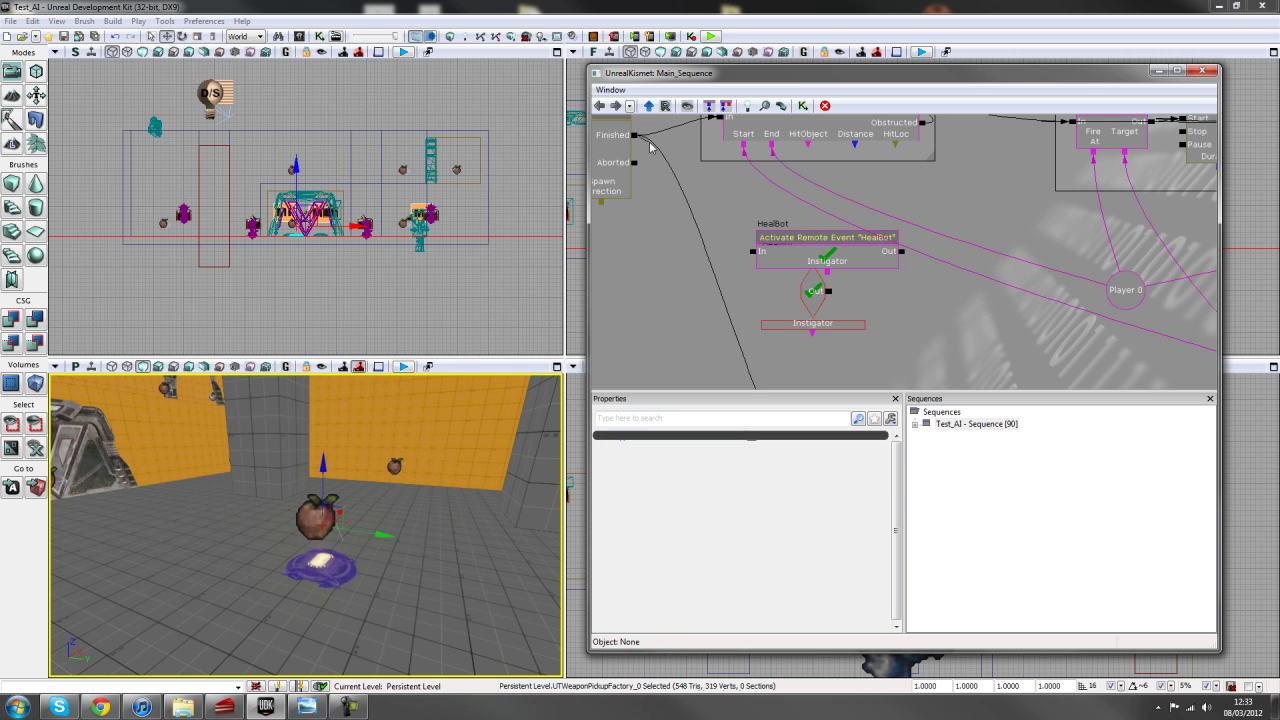
mouse_move(634, 123)
mouse_down()
mouse_move(752, 251)
mouse_move(905, 295)
mouse_up()
Move the HealBot remote event node right and search for its matching HealBot events
scroll(689, 257, down, 2)
scroll(689, 257, down, 1)
click(785, 262)
scroll(905, 295, down, 2)
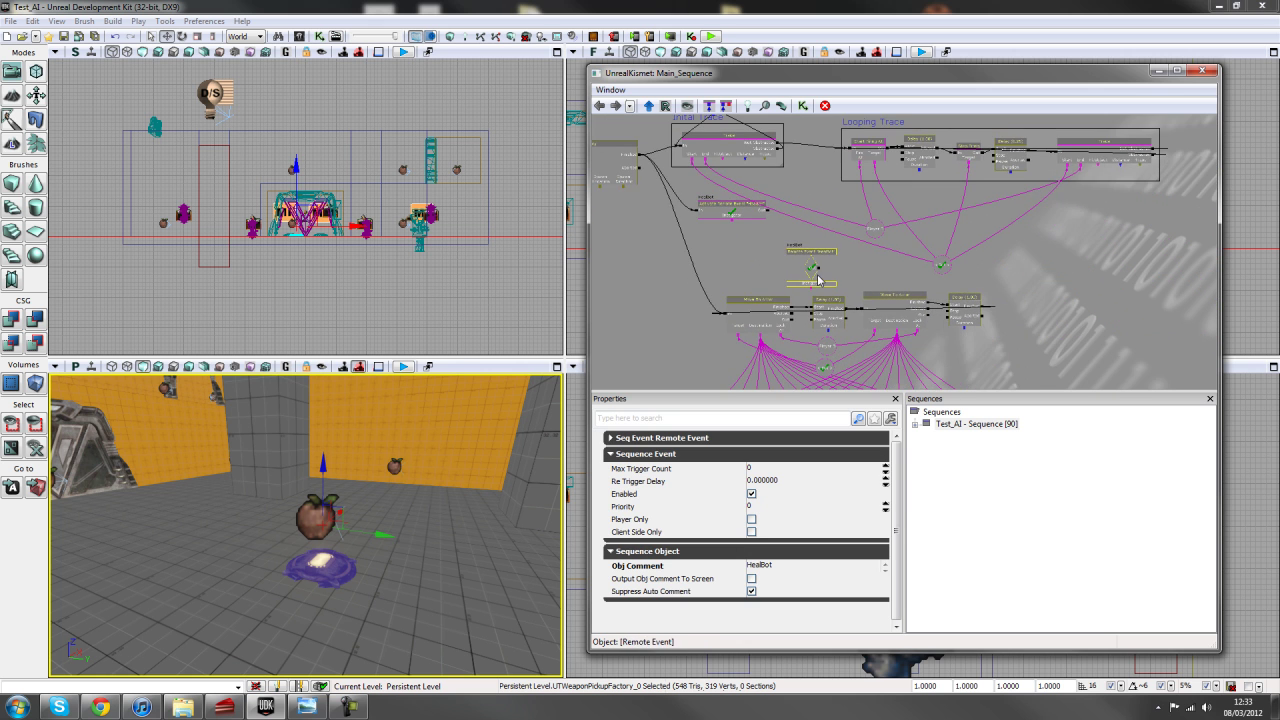
drag(812, 280, 1150, 287)
scroll(808, 286, up, 2)
scroll(790, 292, up, 2)
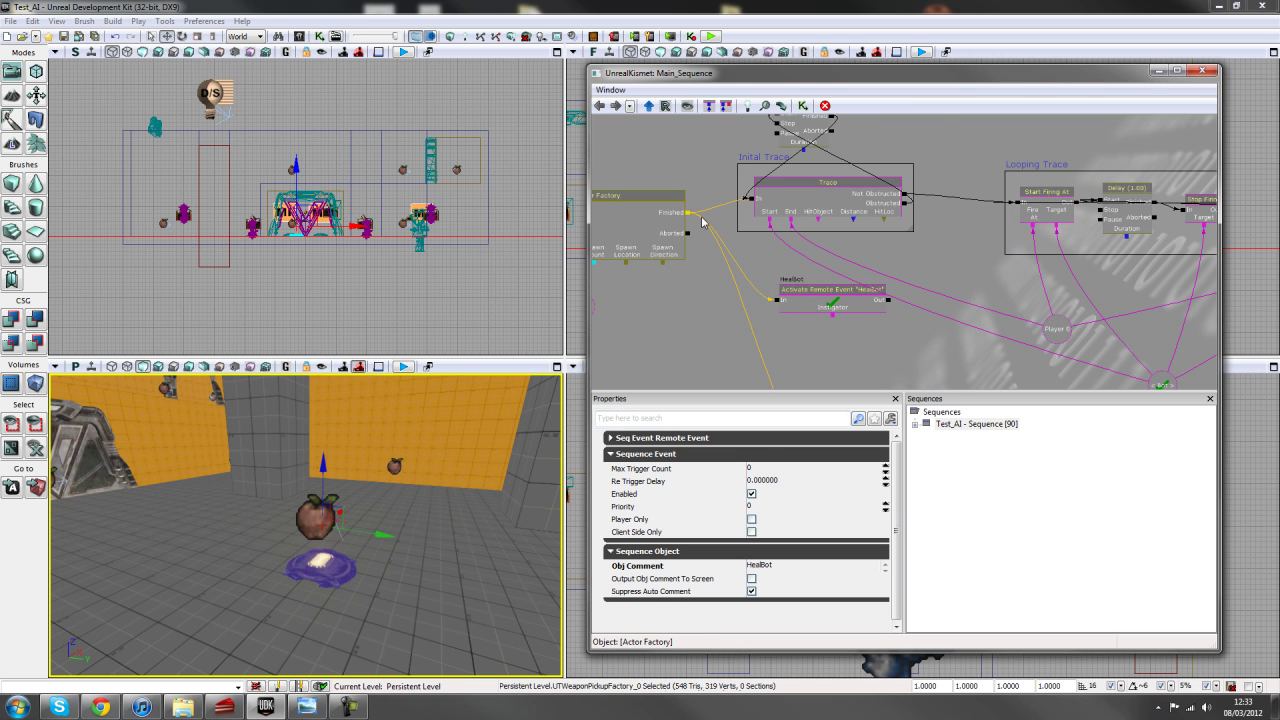
double_click(840, 290)
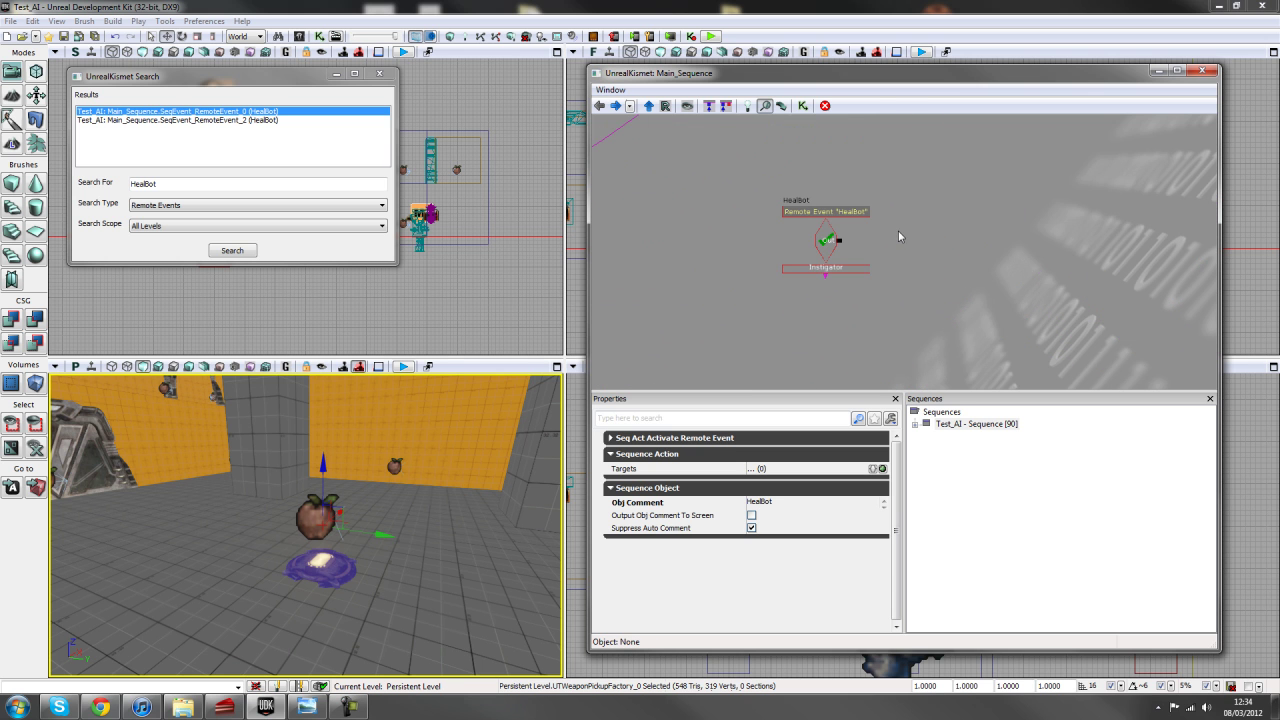
Add an Is Alive condition wired from the HealBot remote event's Out
click(379, 73)
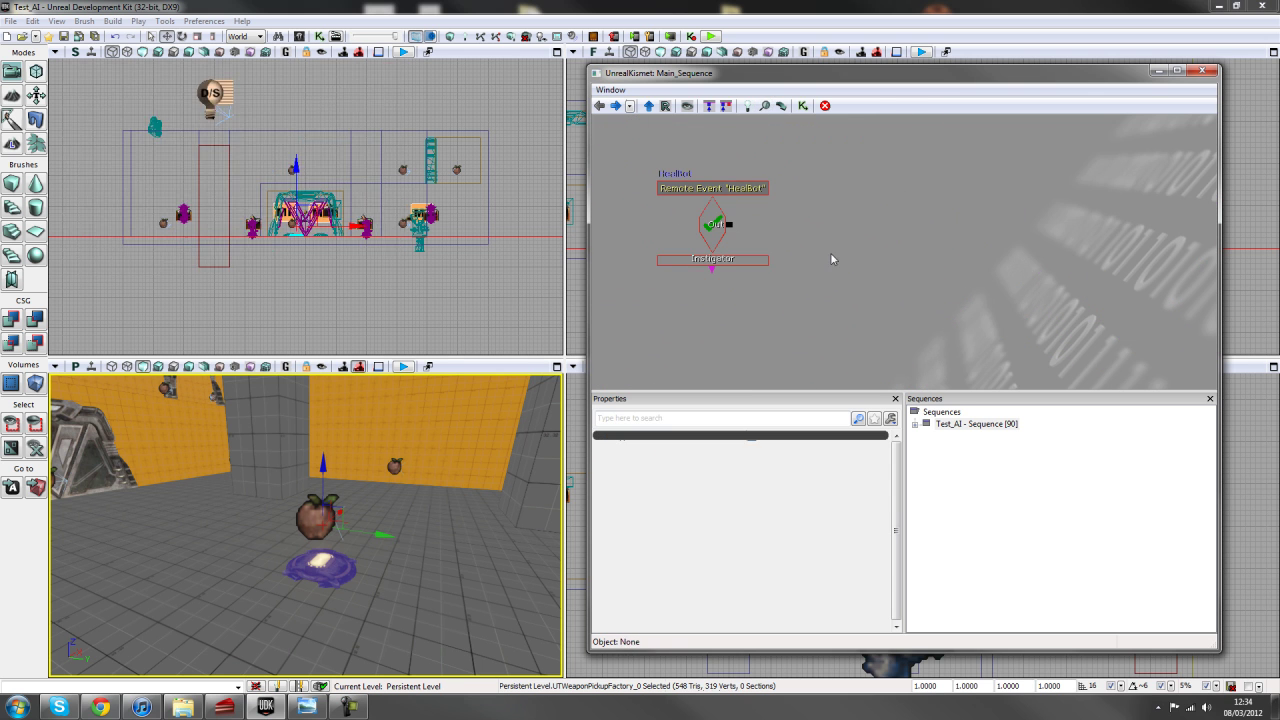
drag(798, 183, 864, 212)
right_click(864, 212)
click(886, 200)
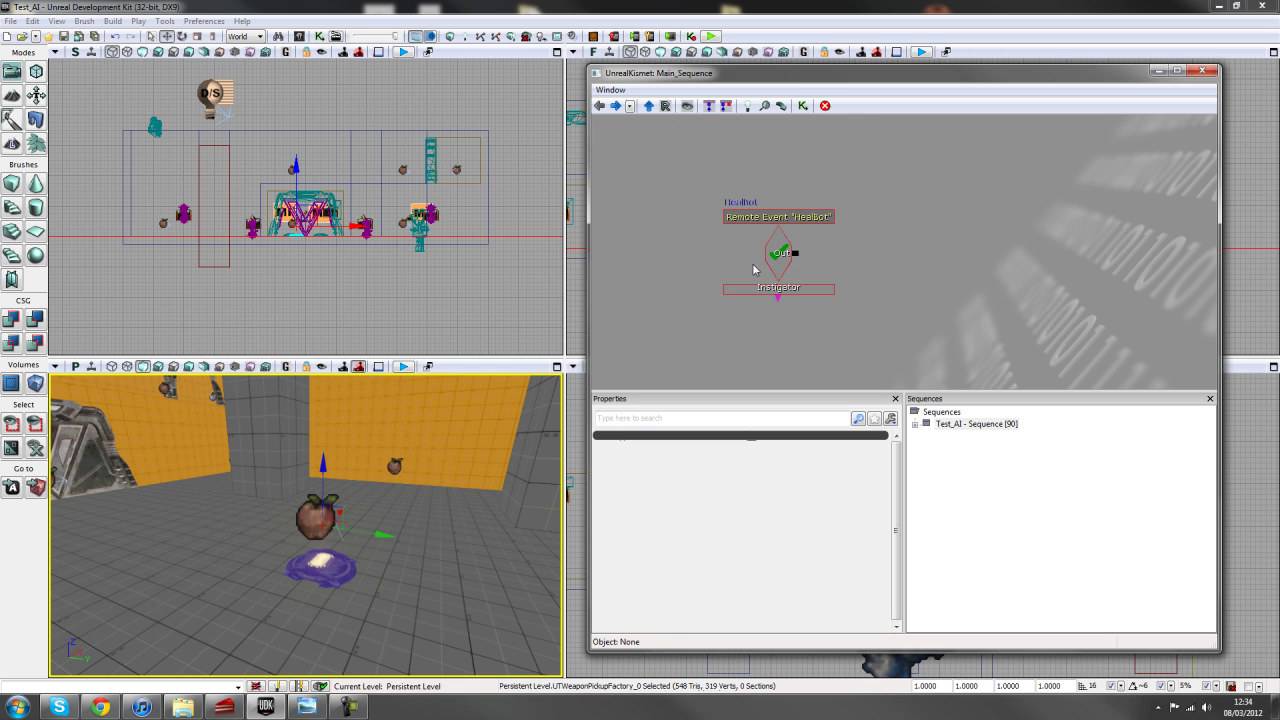
right_click(890, 208)
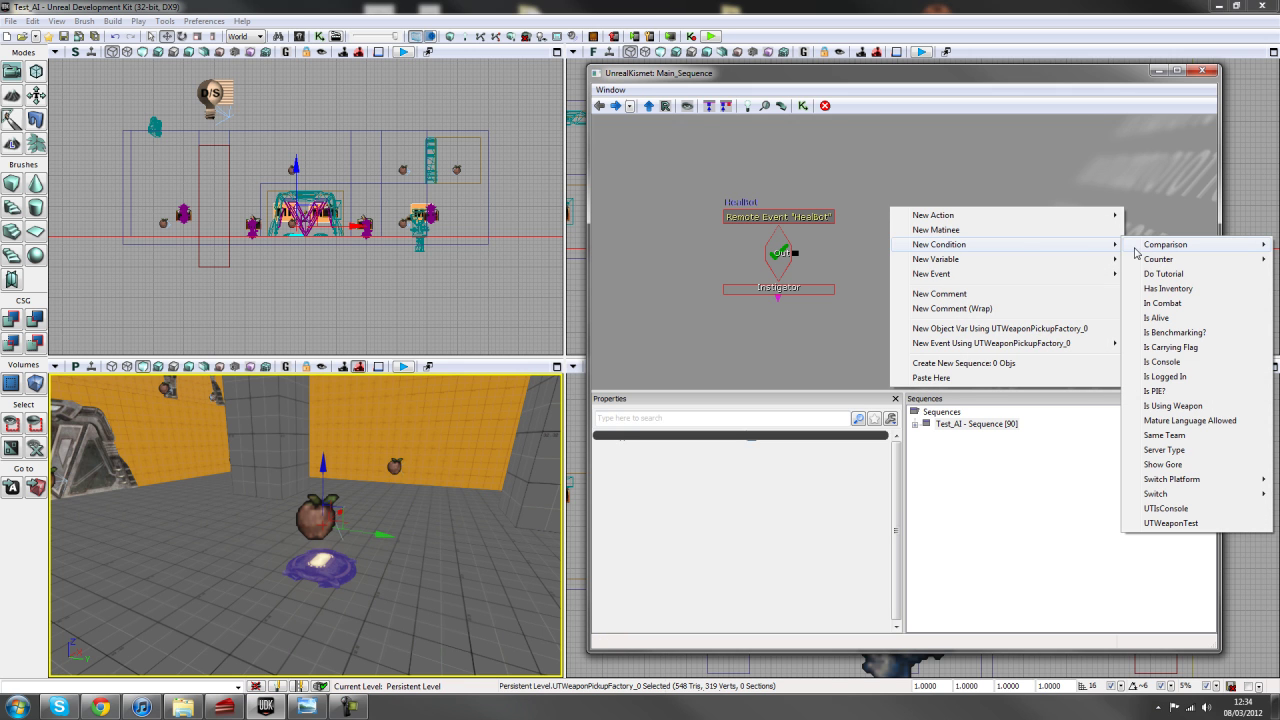
mouse_move(939, 244)
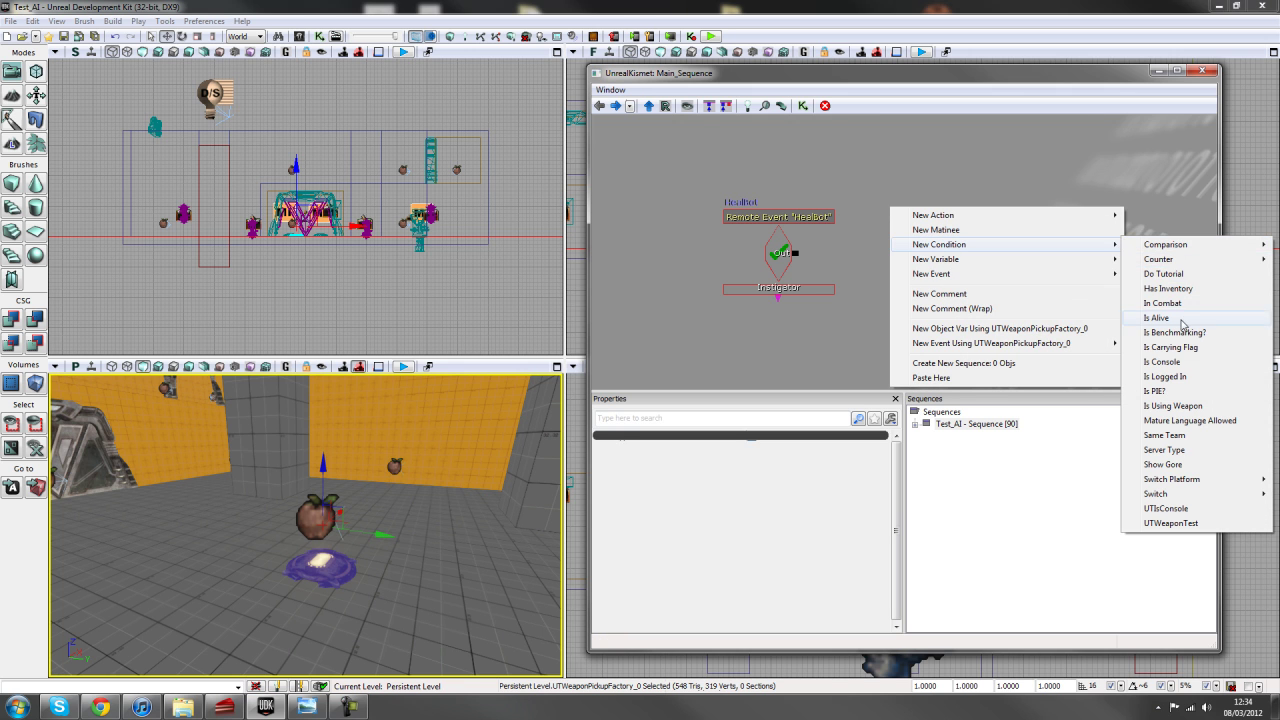
click(1158, 318)
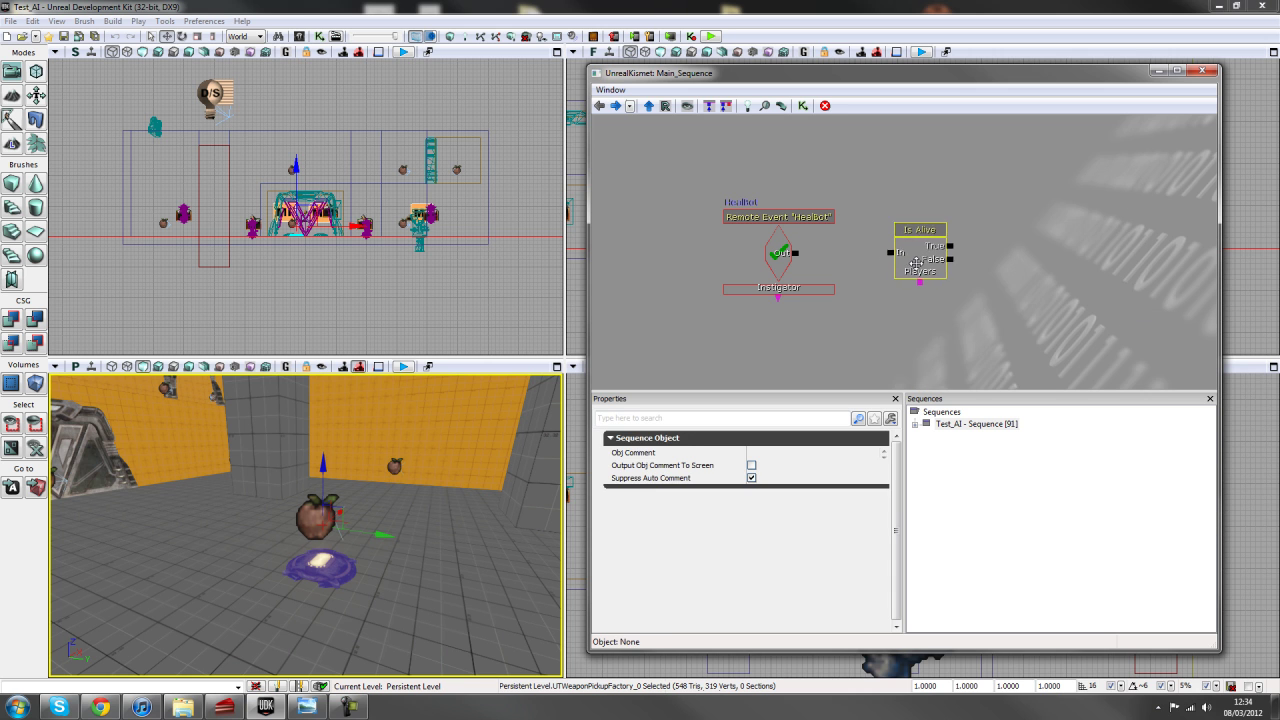
drag(796, 253, 890, 256)
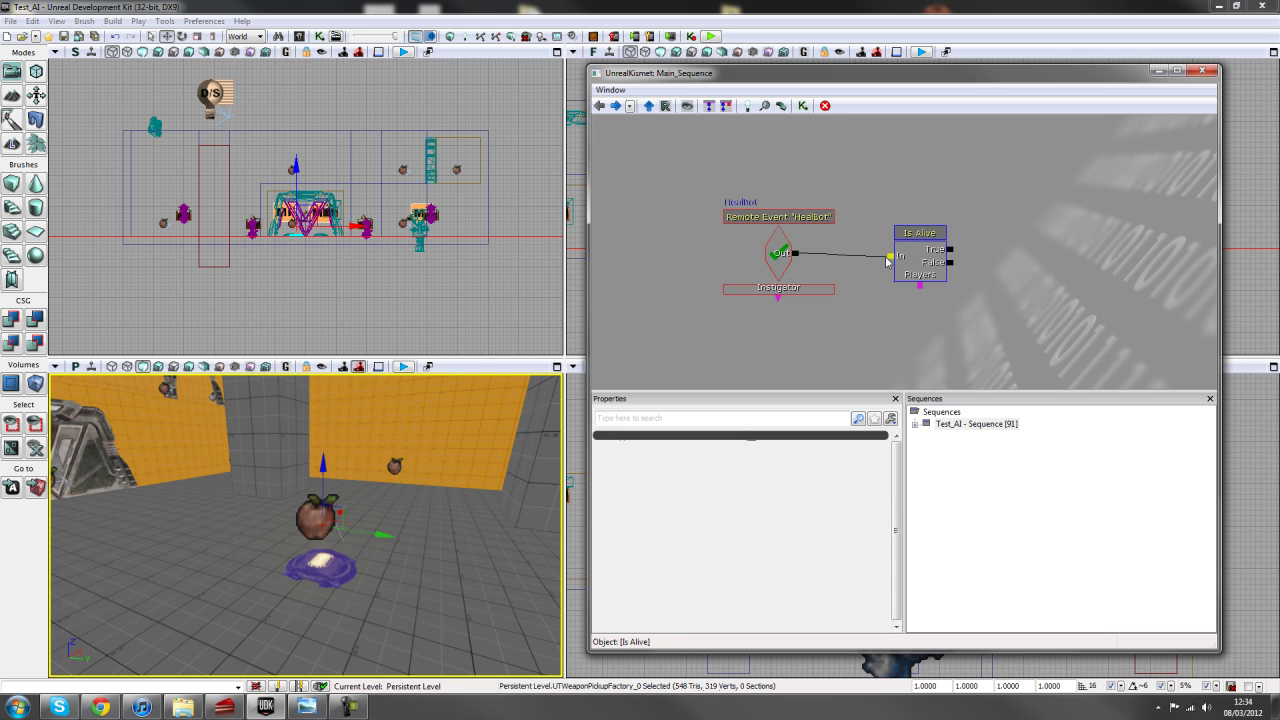
scroll(890, 256, down, 3)
mouse_move(745, 280)
mouse_down()
mouse_move(920, 290)
mouse_move(1074, 346)
mouse_move(863, 249)
mouse_up()
scroll(863, 249, up, 3)
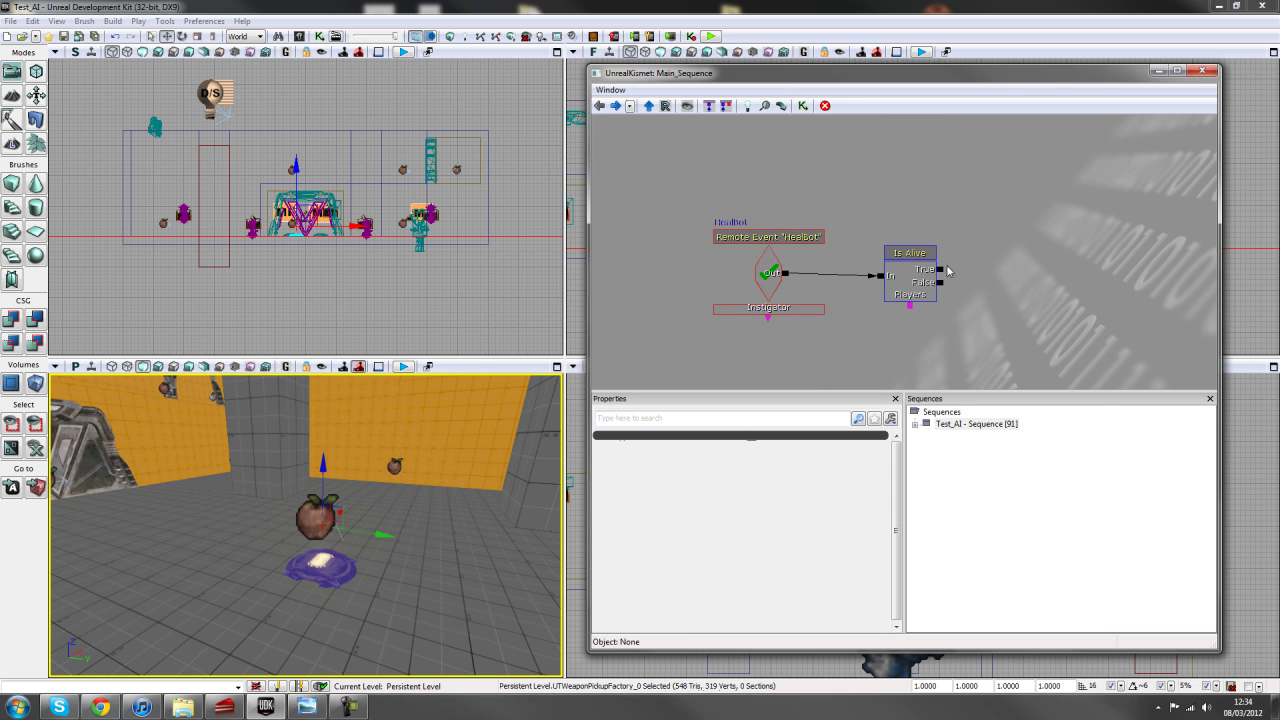
drag(1006, 271, 875, 227)
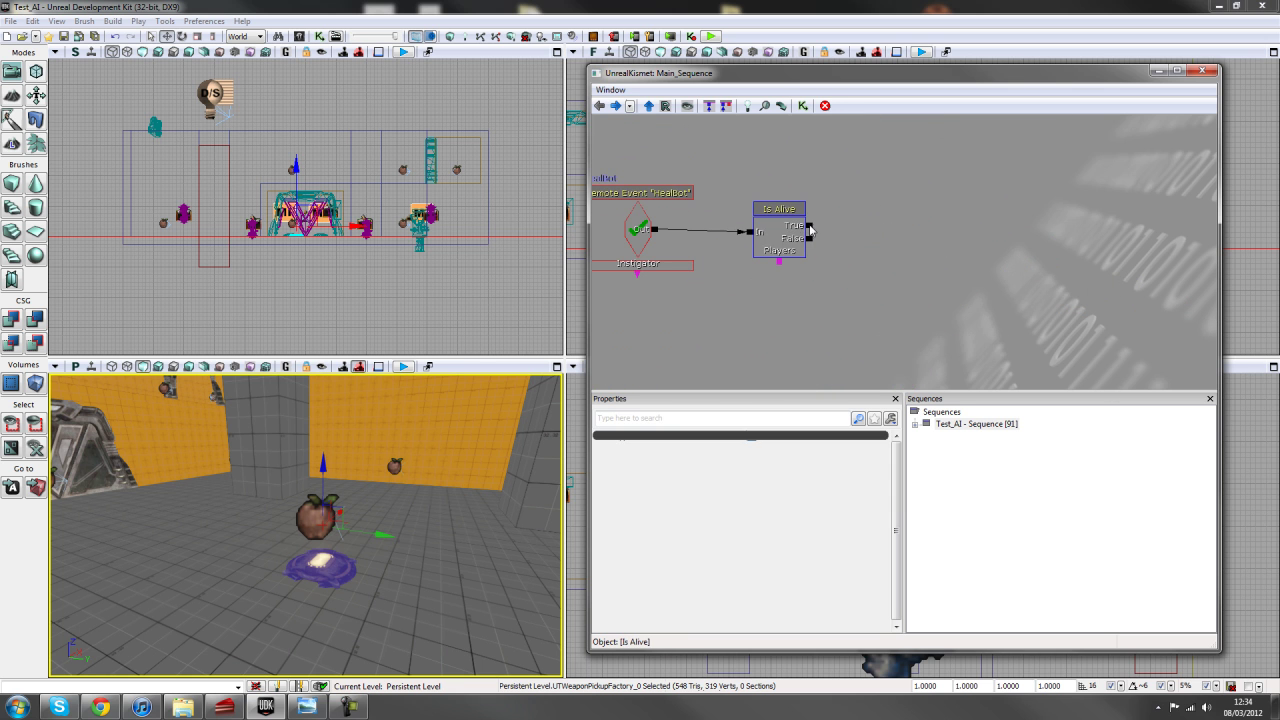
Add a Get Property reading 'Health', triggered by Is Alive's True output
right_click(876, 193)
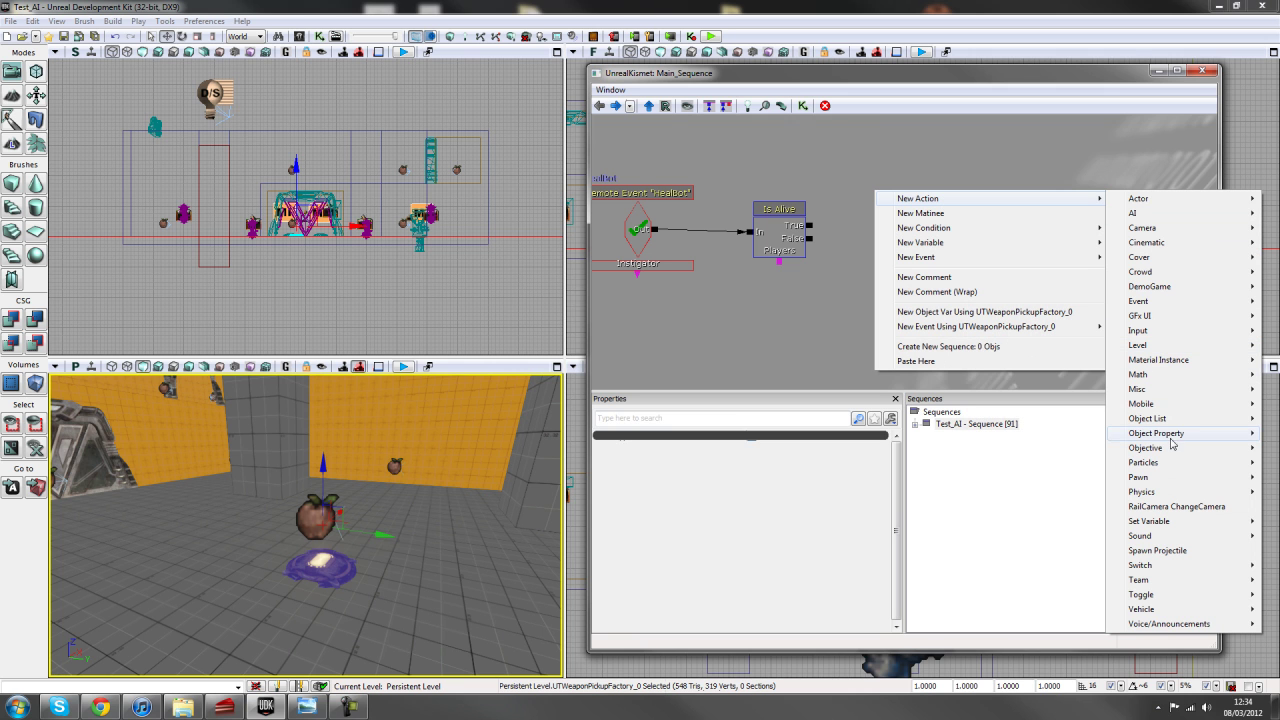
mouse_move(1156, 433)
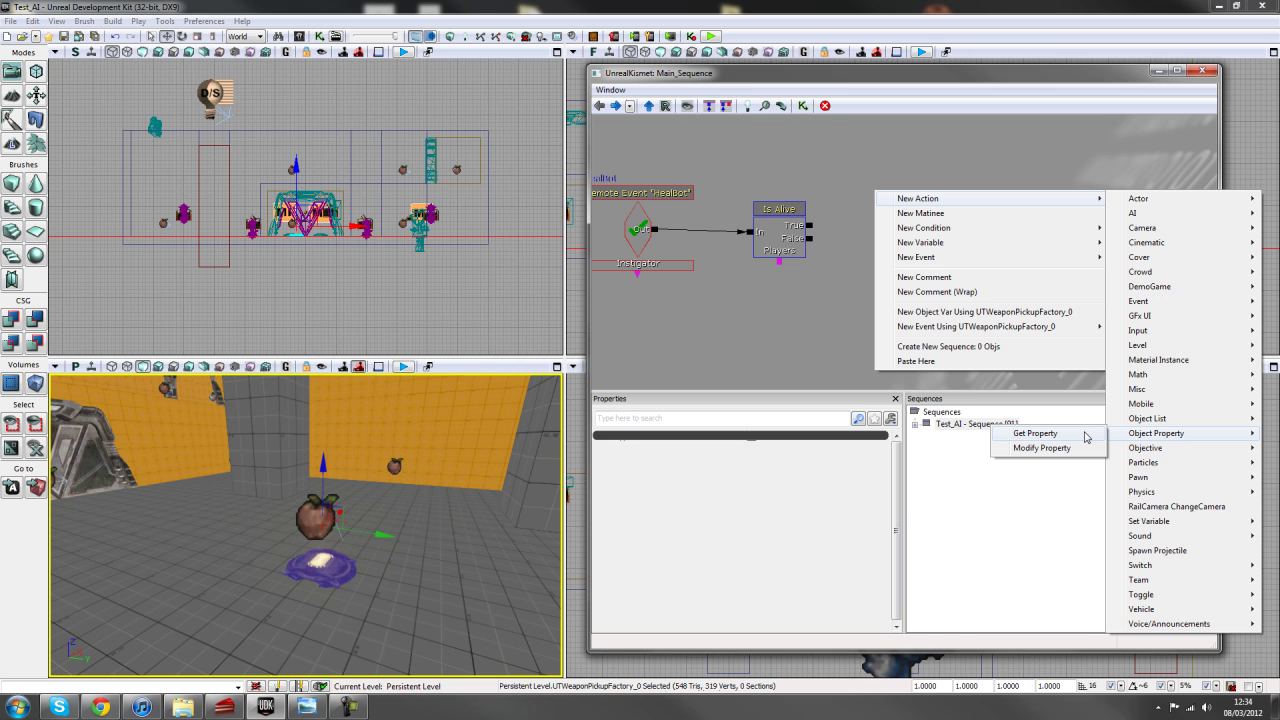
click(1086, 436)
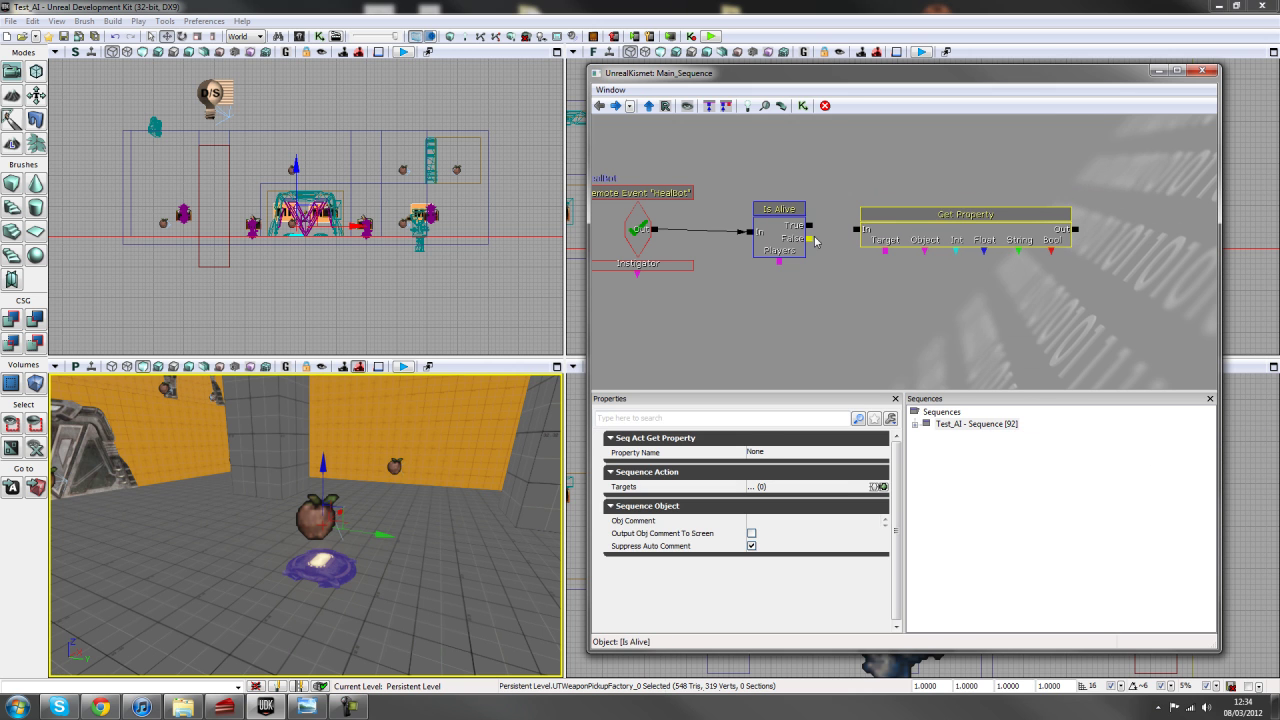
click(818, 235)
drag(811, 227, 856, 230)
drag(886, 294, 821, 292)
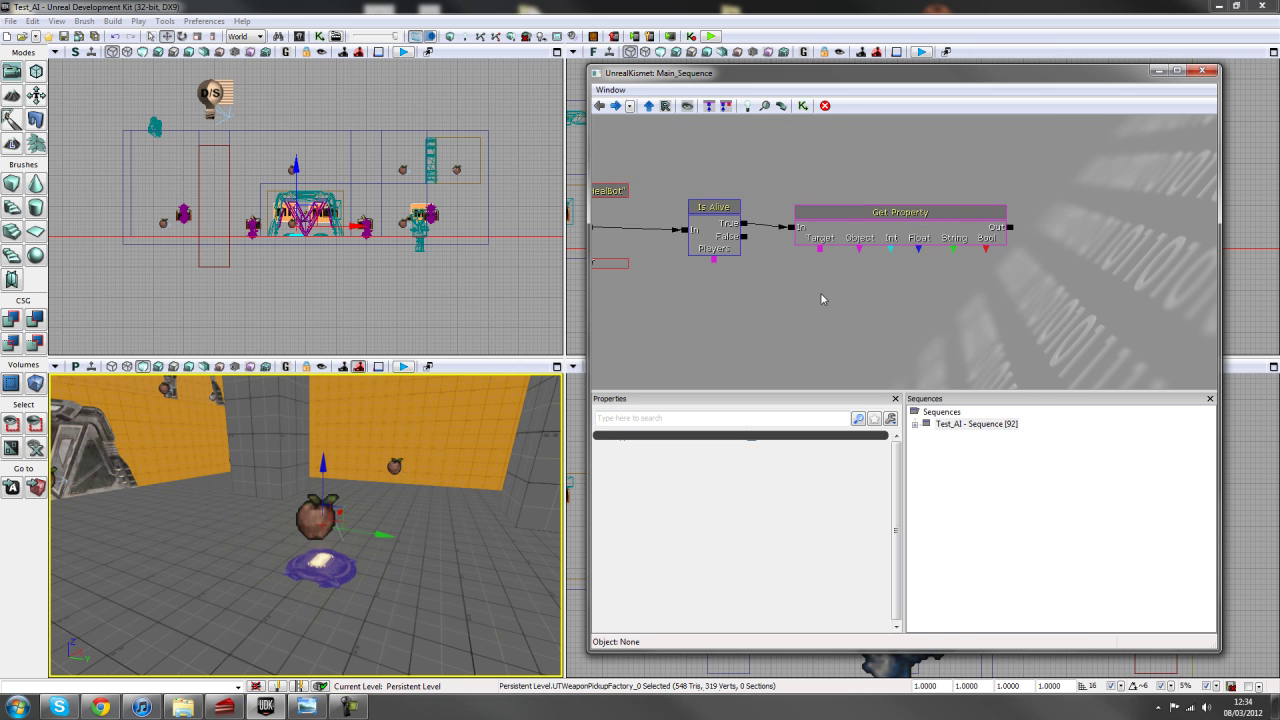
click(884, 233)
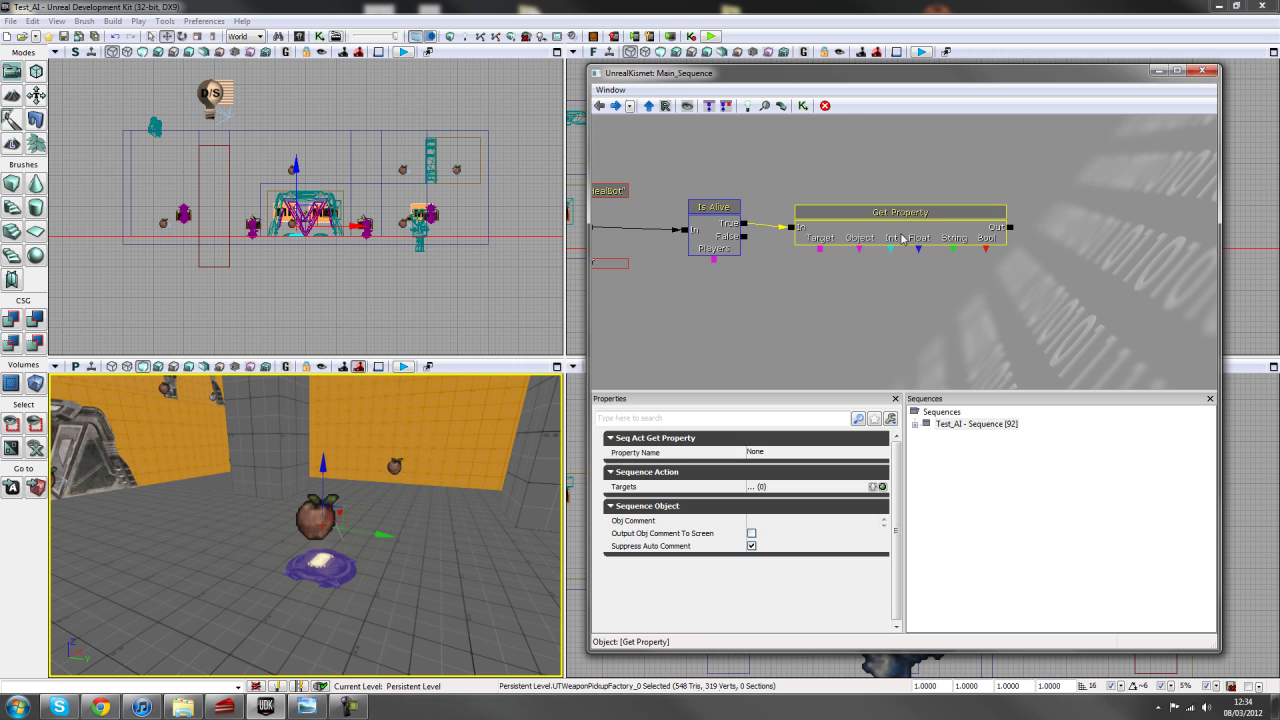
click(806, 458)
text(Health)
key(Return)
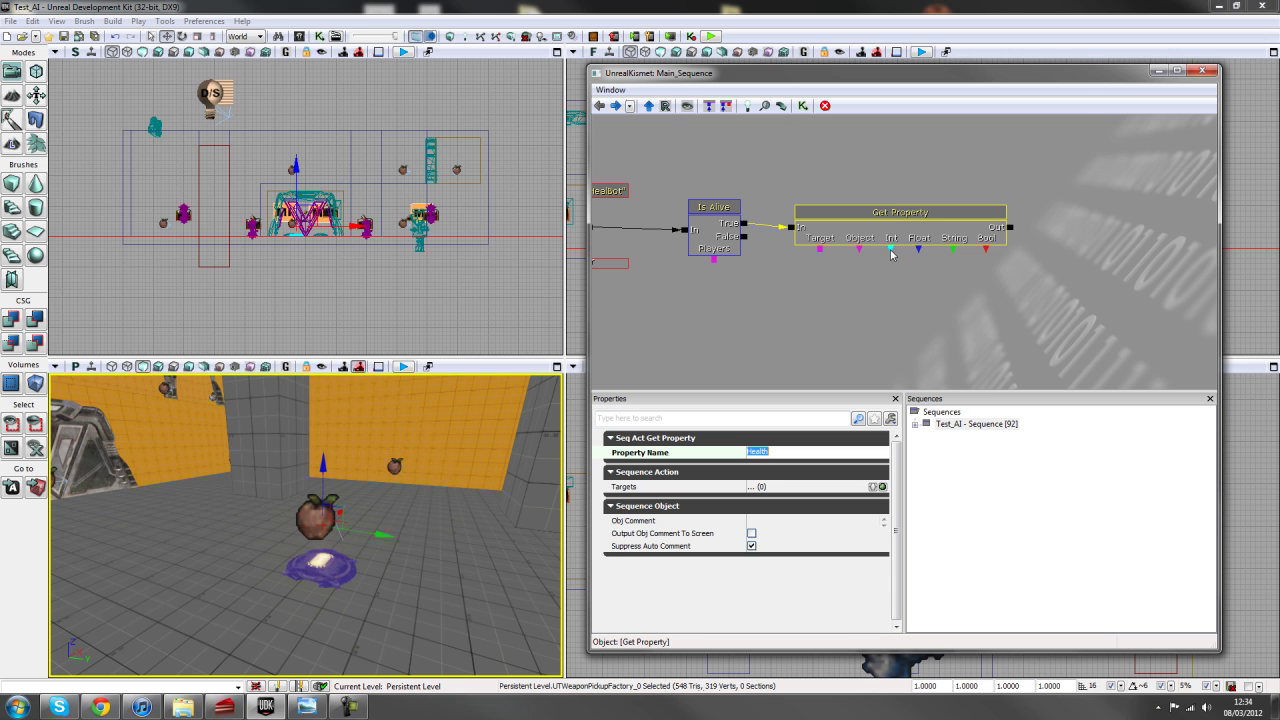
Attach a new Int variable to Get Property's Int output
right_click(892, 254)
click(928, 244)
drag(891, 277, 929, 295)
drag(824, 259, 872, 215)
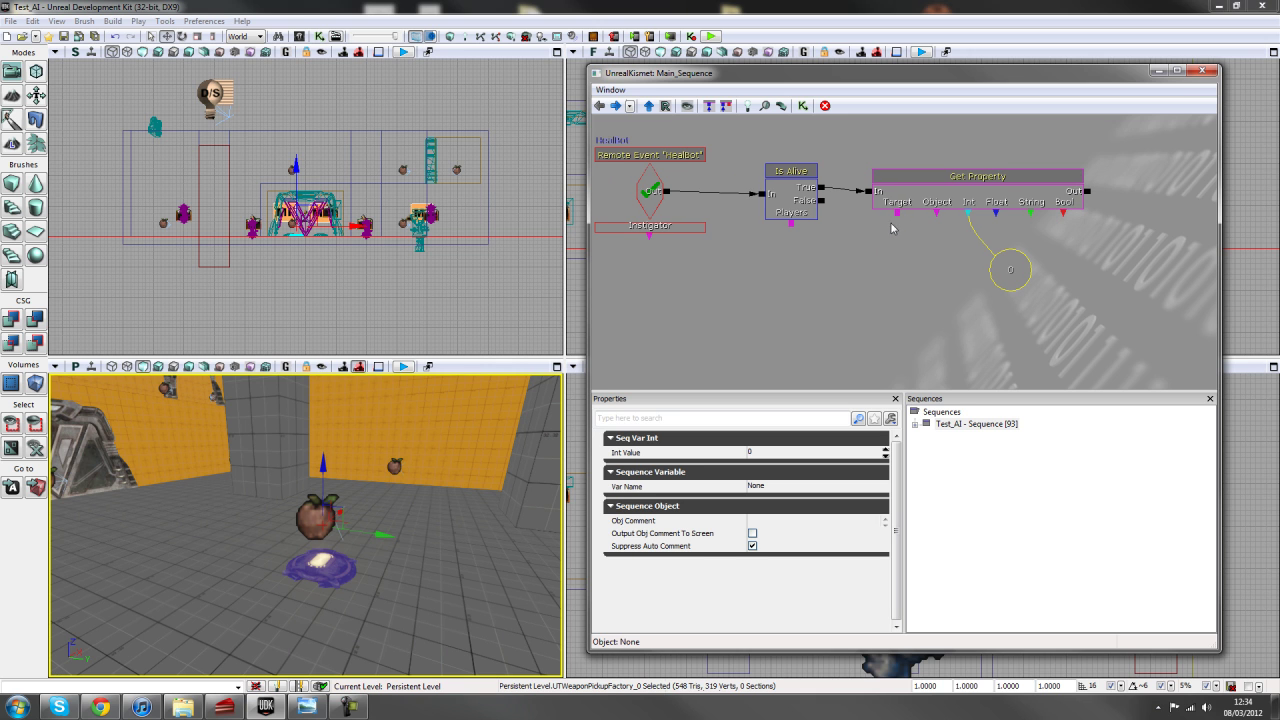
Add a named variable finding 'Bot' on Get Property's Target and Is Alive's Players
click(897, 218)
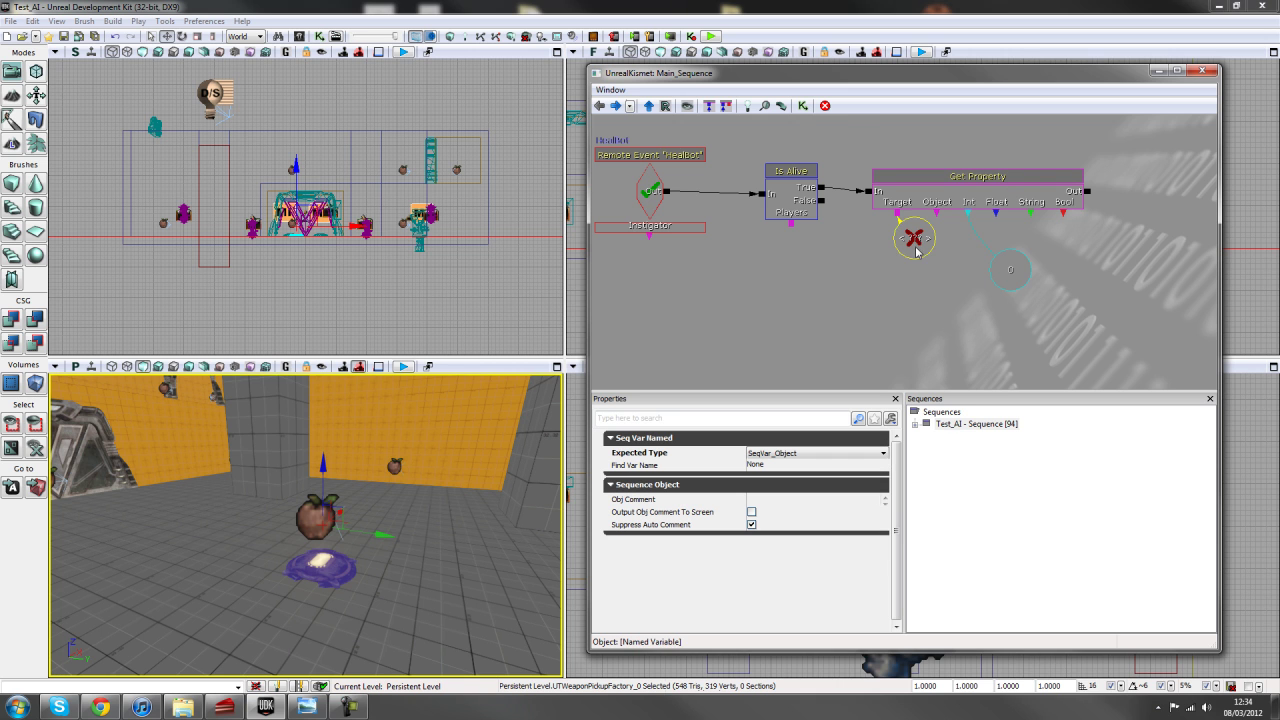
mouse_move(914, 236)
mouse_down()
mouse_move(866, 268)
mouse_move(855, 296)
mouse_up()
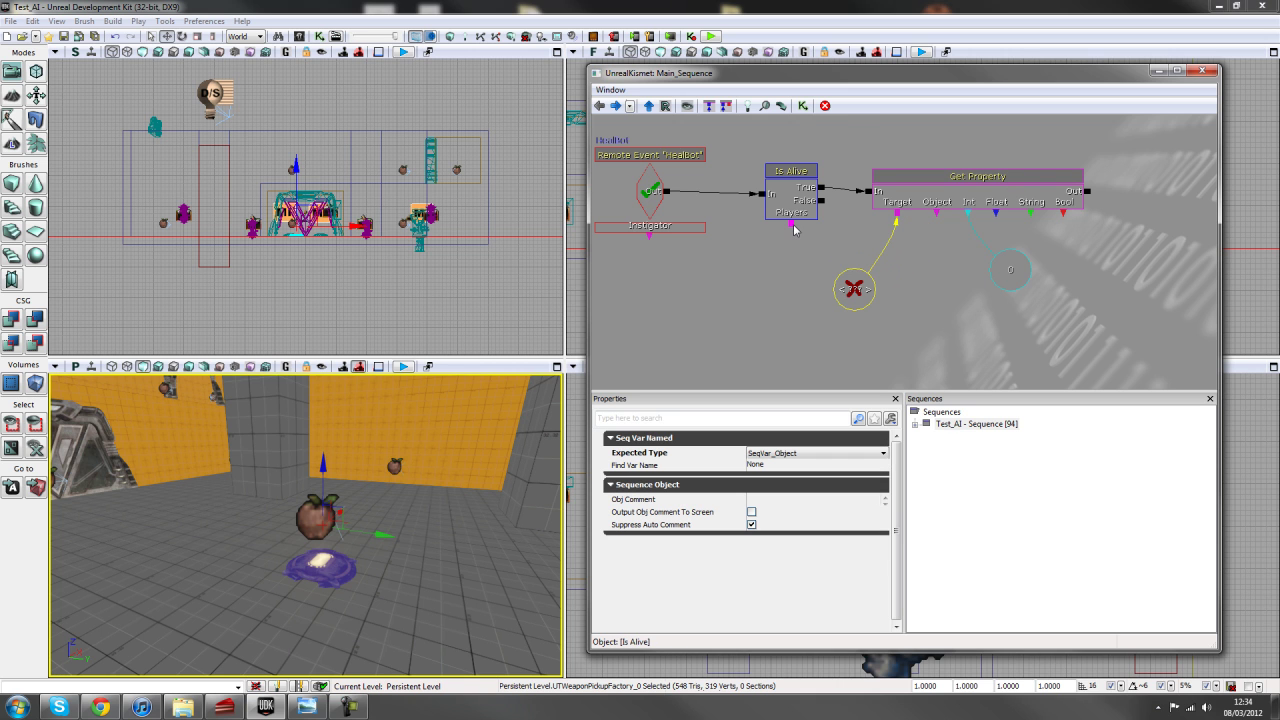
drag(791, 223, 856, 297)
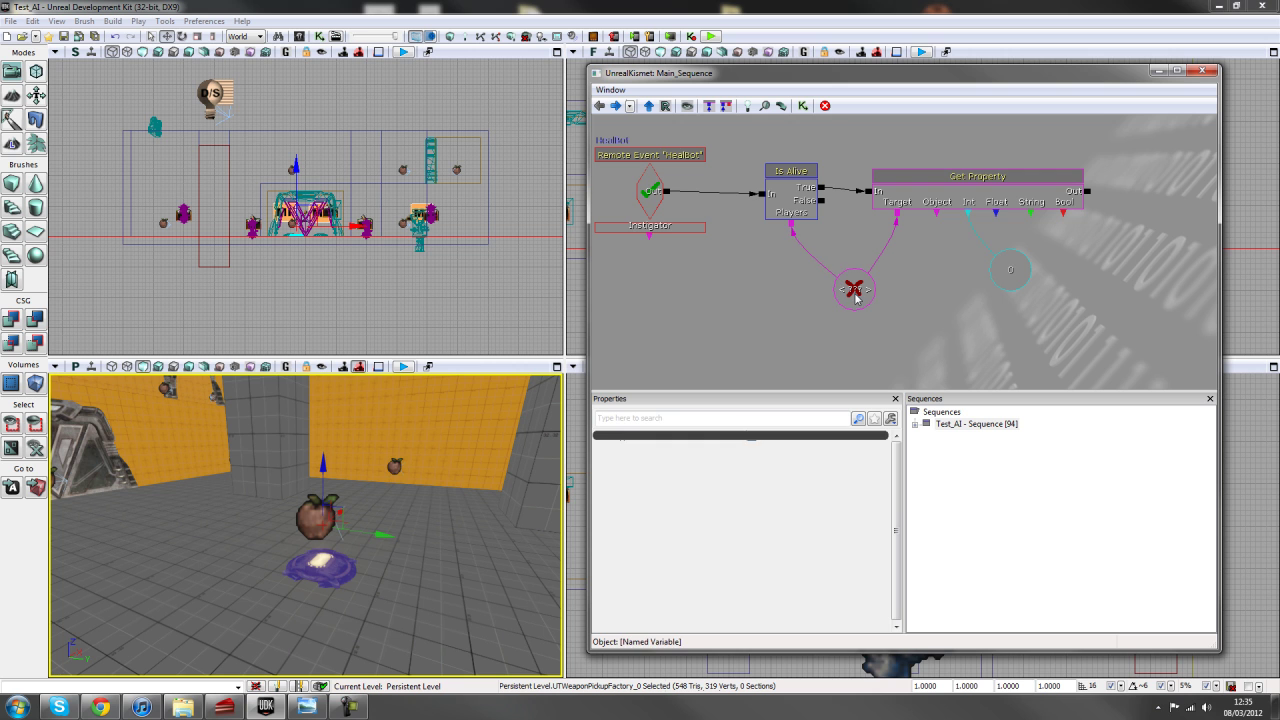
click(855, 297)
click(762, 466)
text(Bot)
key(Return)
click(761, 339)
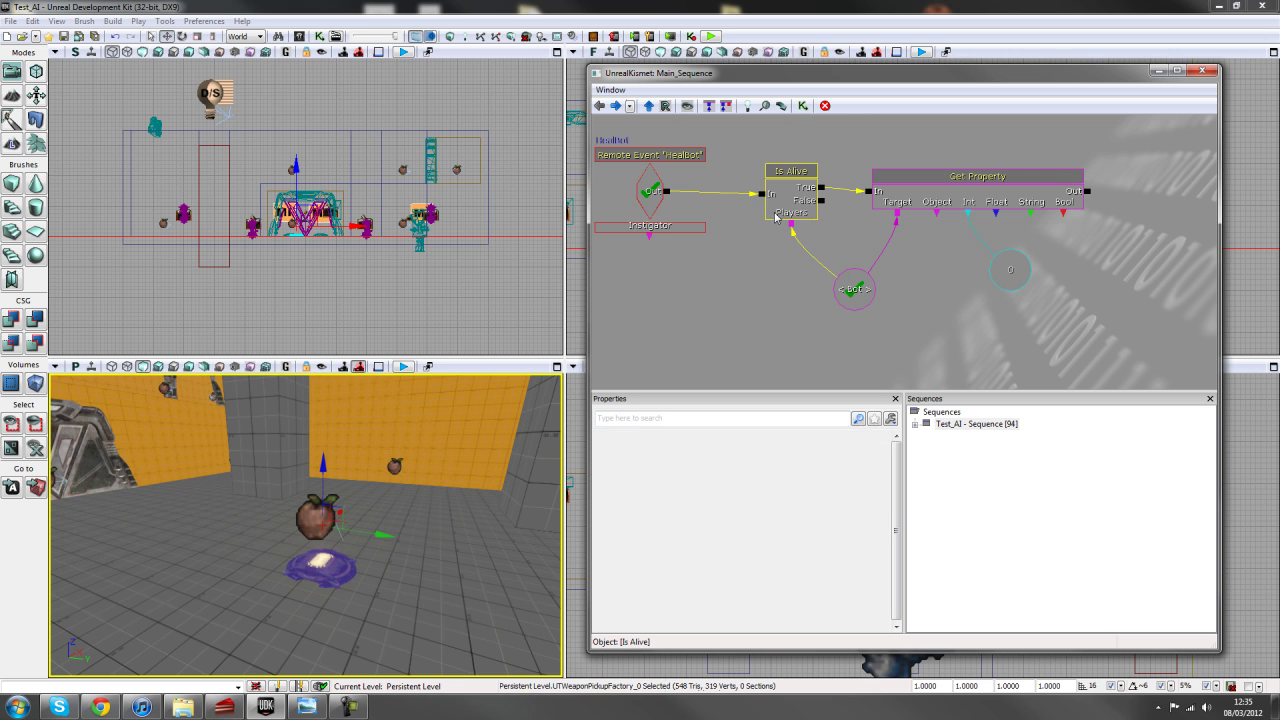
click(984, 189)
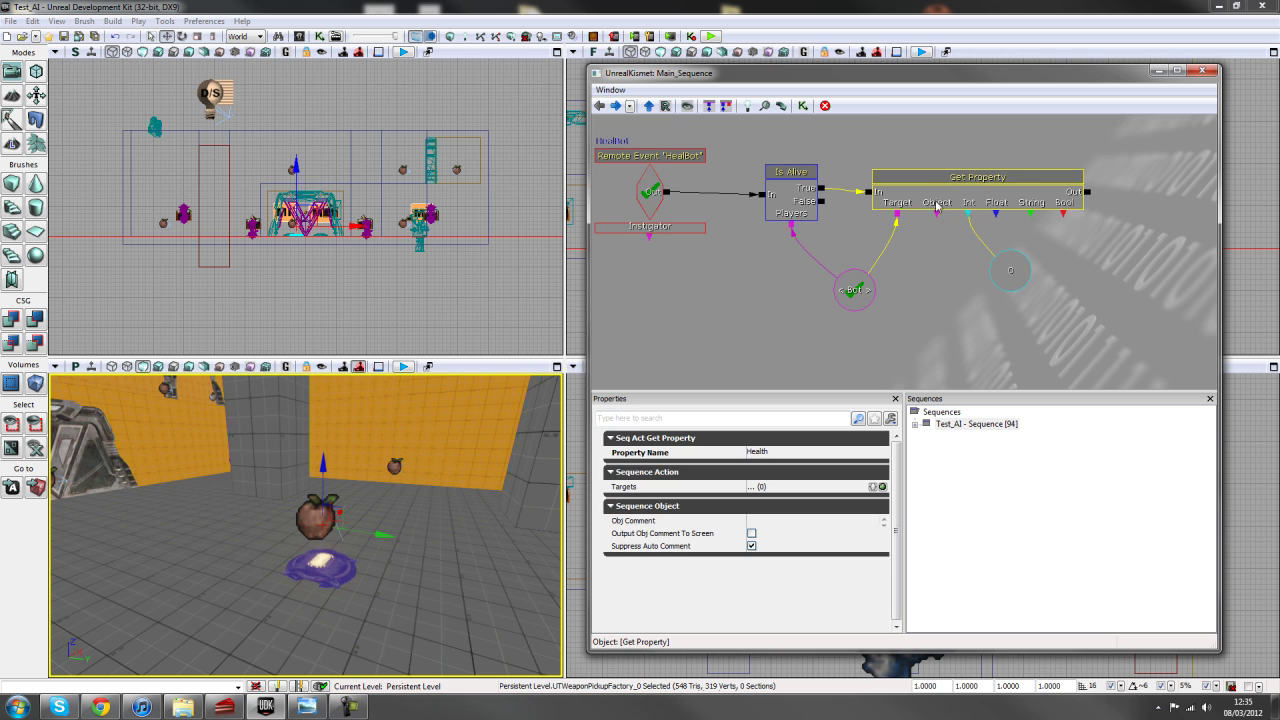
drag(1064, 264, 892, 258)
click(808, 280)
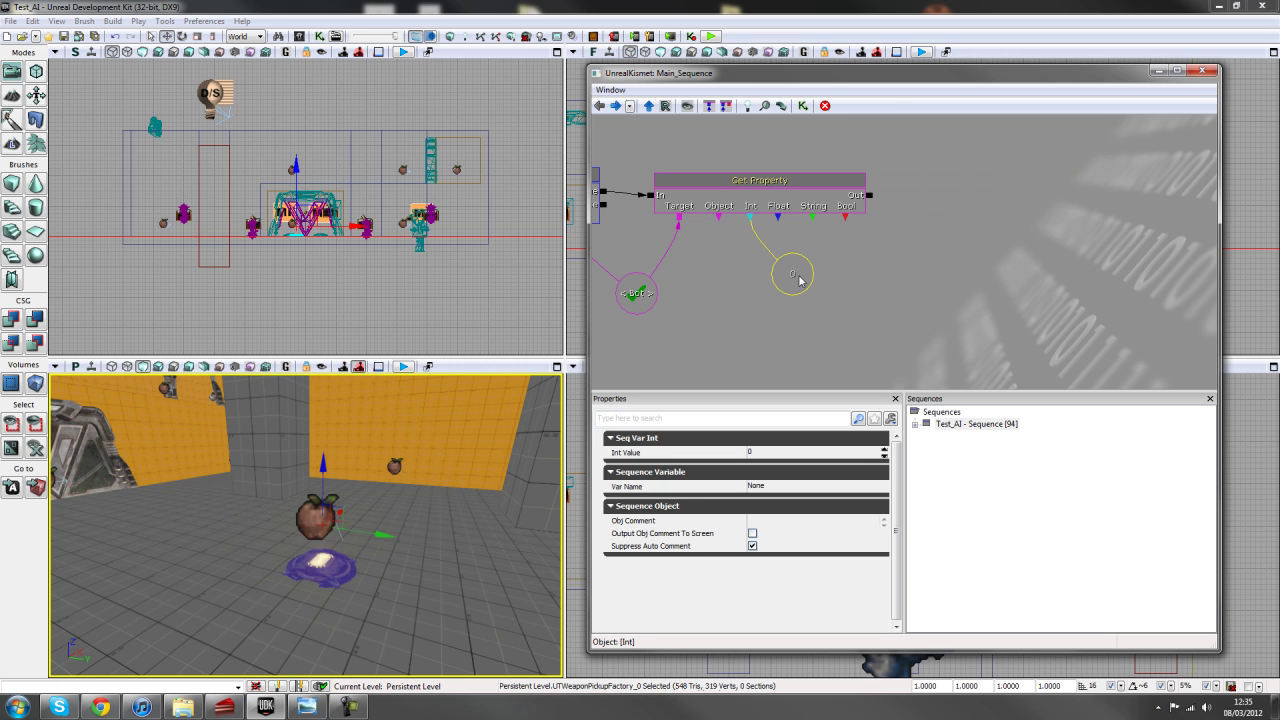
Add a Subtract Int node wired from Get Property's Out
right_click(908, 170)
mouse_move(952, 178)
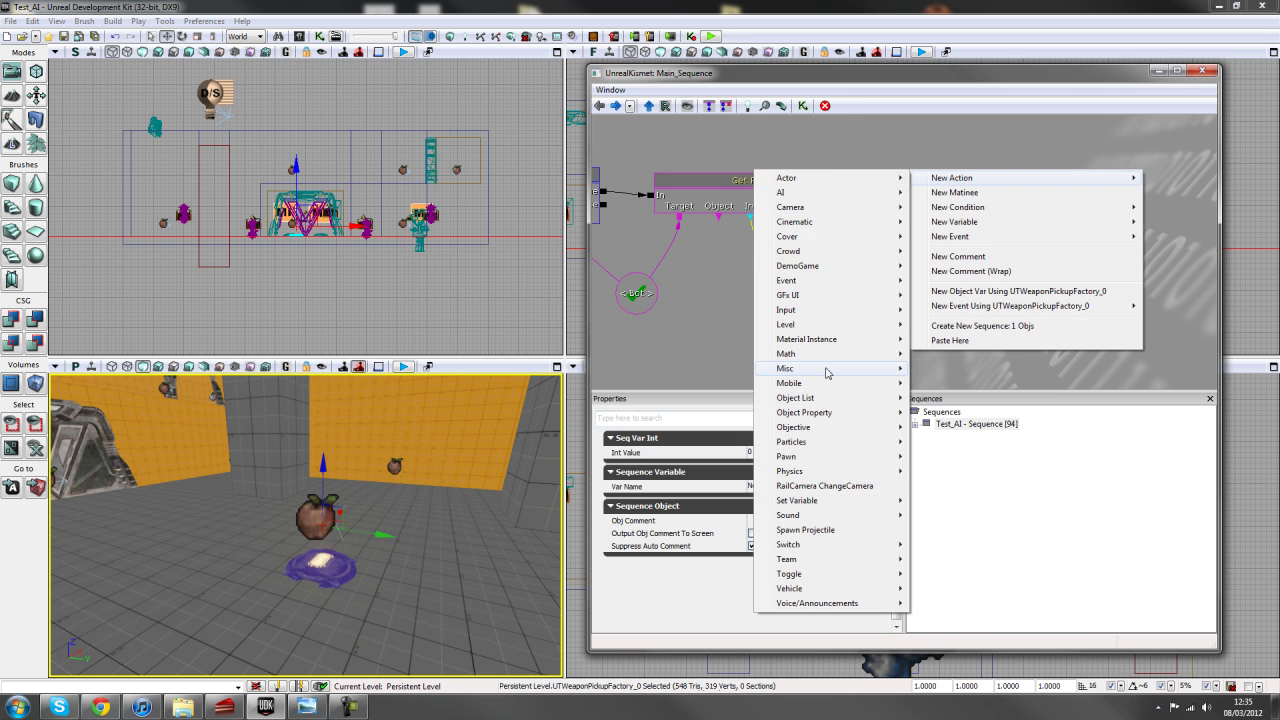
click(846, 243)
right_click(909, 190)
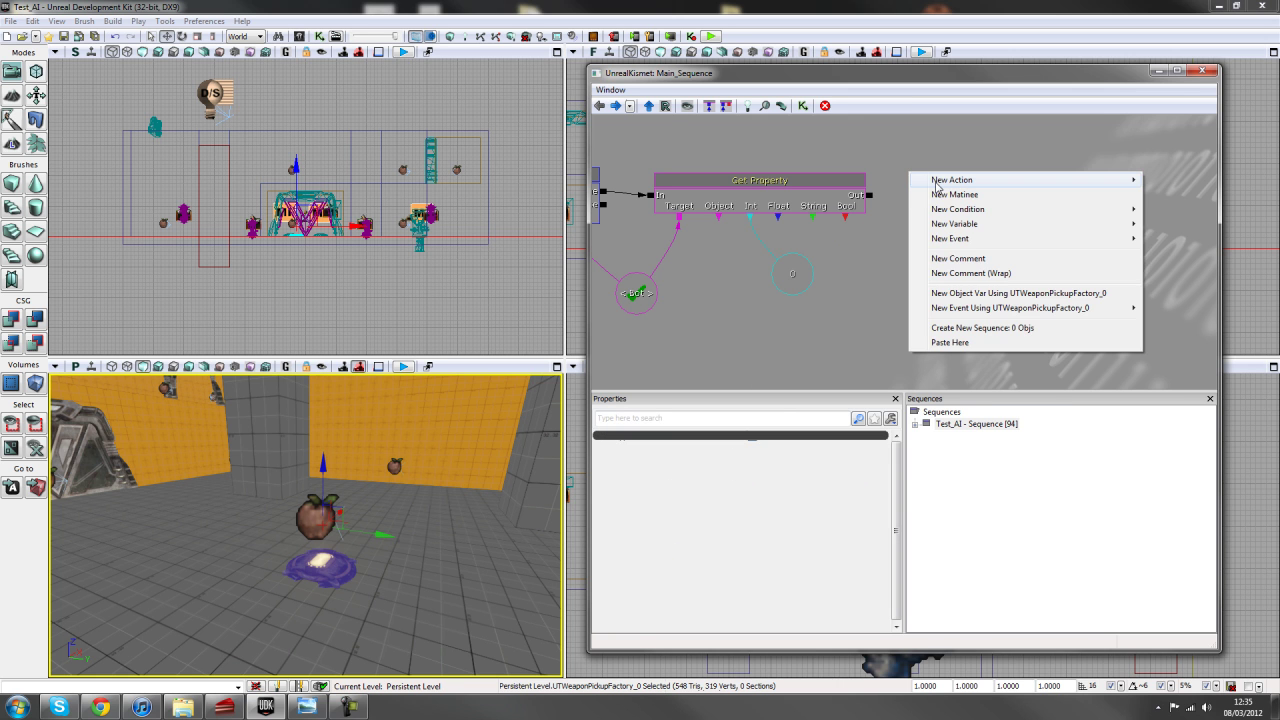
mouse_move(786, 354)
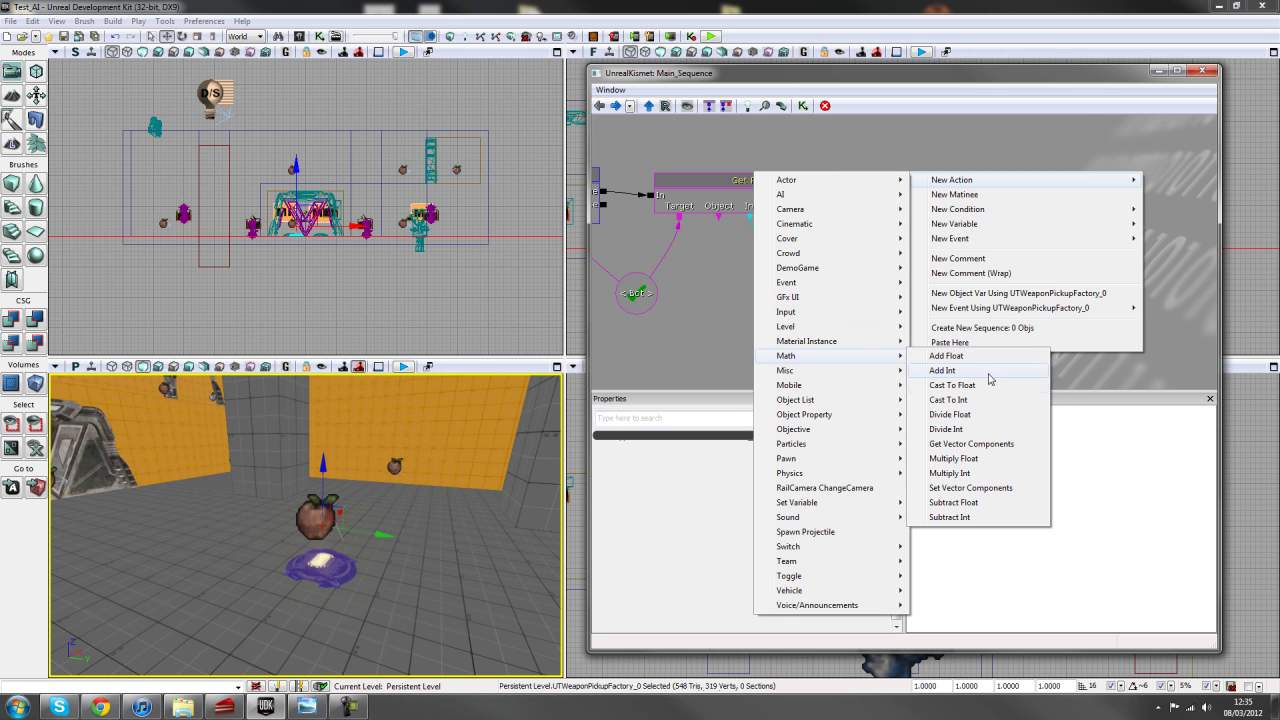
click(973, 517)
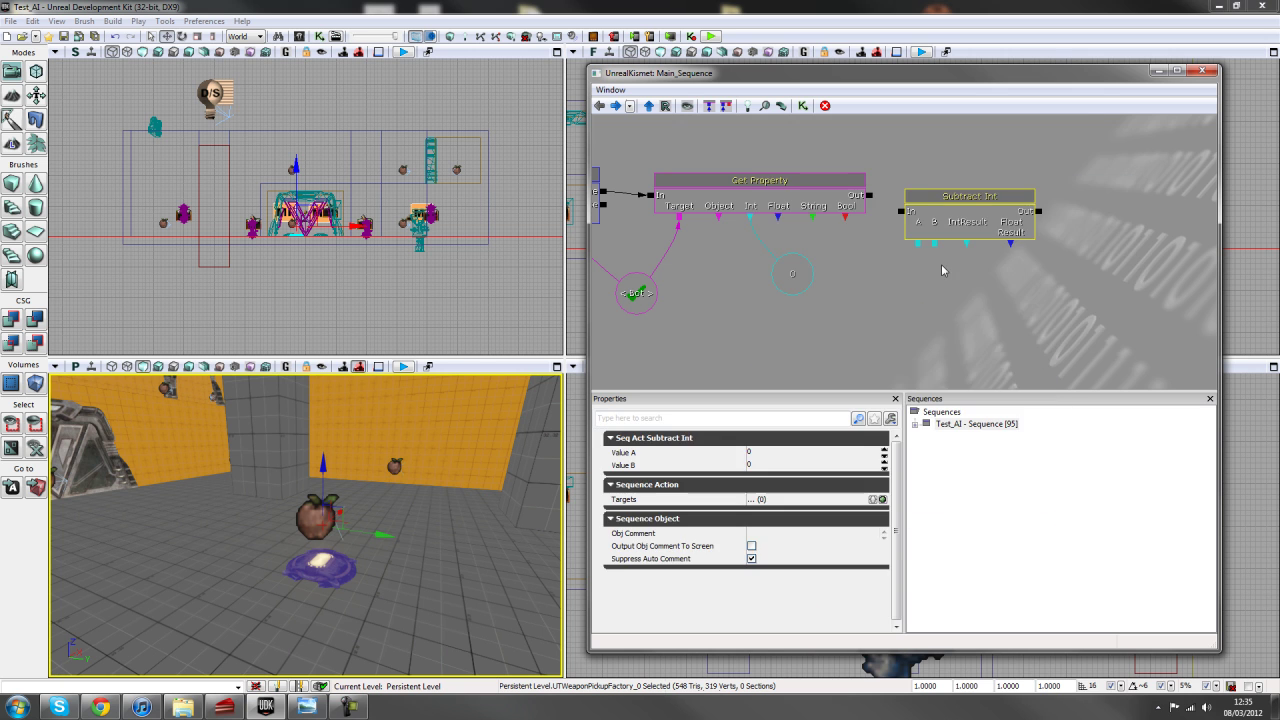
drag(868, 196, 906, 195)
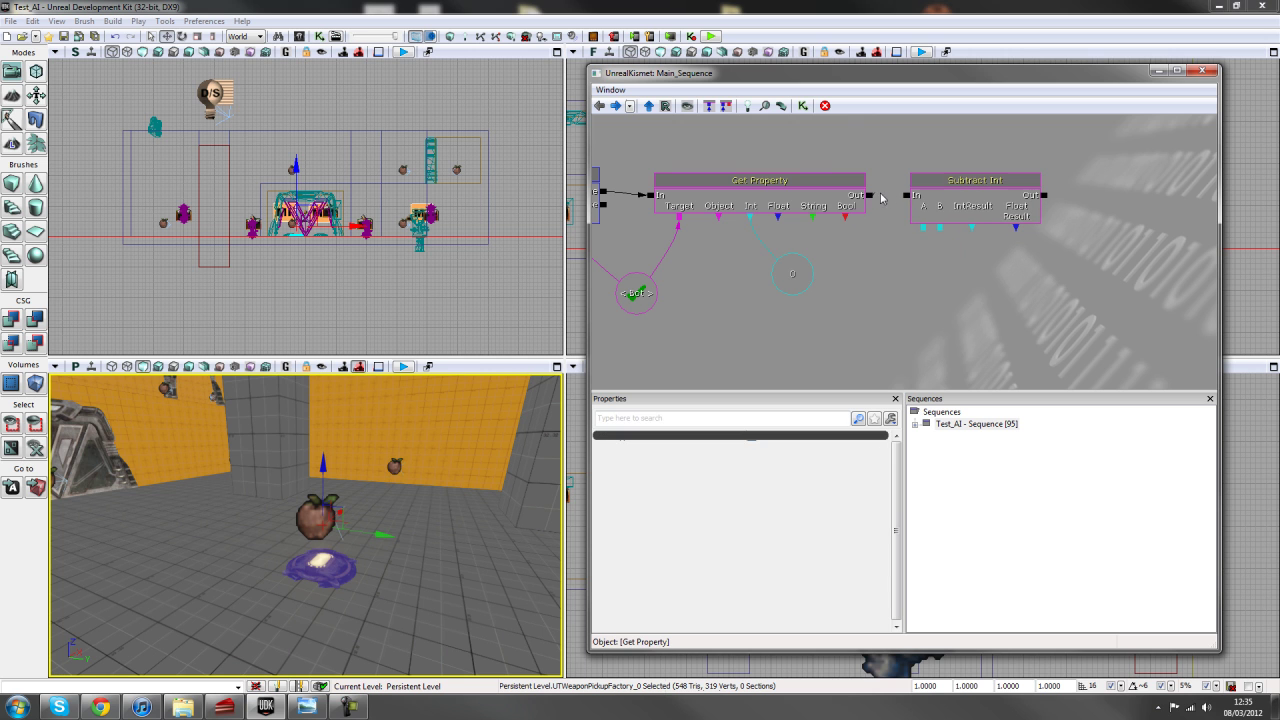
drag(908, 268, 892, 260)
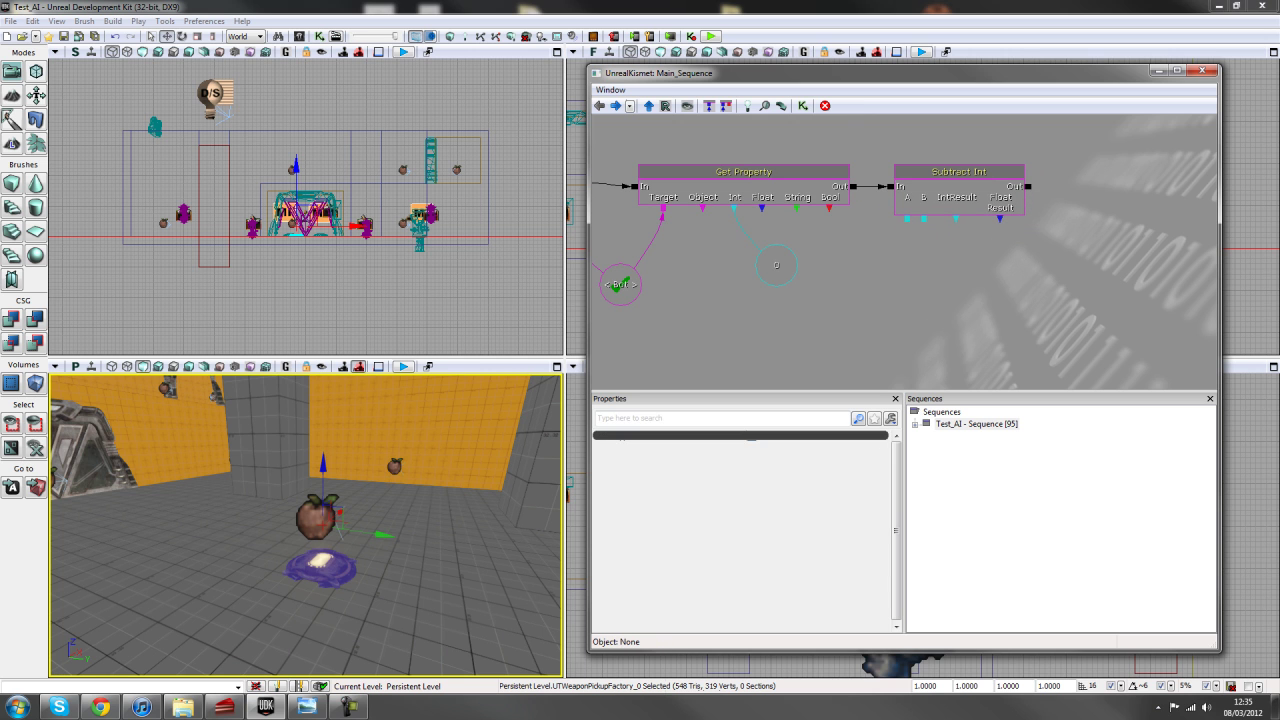
Create an Int variable of value 100 on Subtract Int's A input
right_click(909, 226)
click(935, 212)
drag(892, 257, 884, 261)
click(770, 455)
text(100)
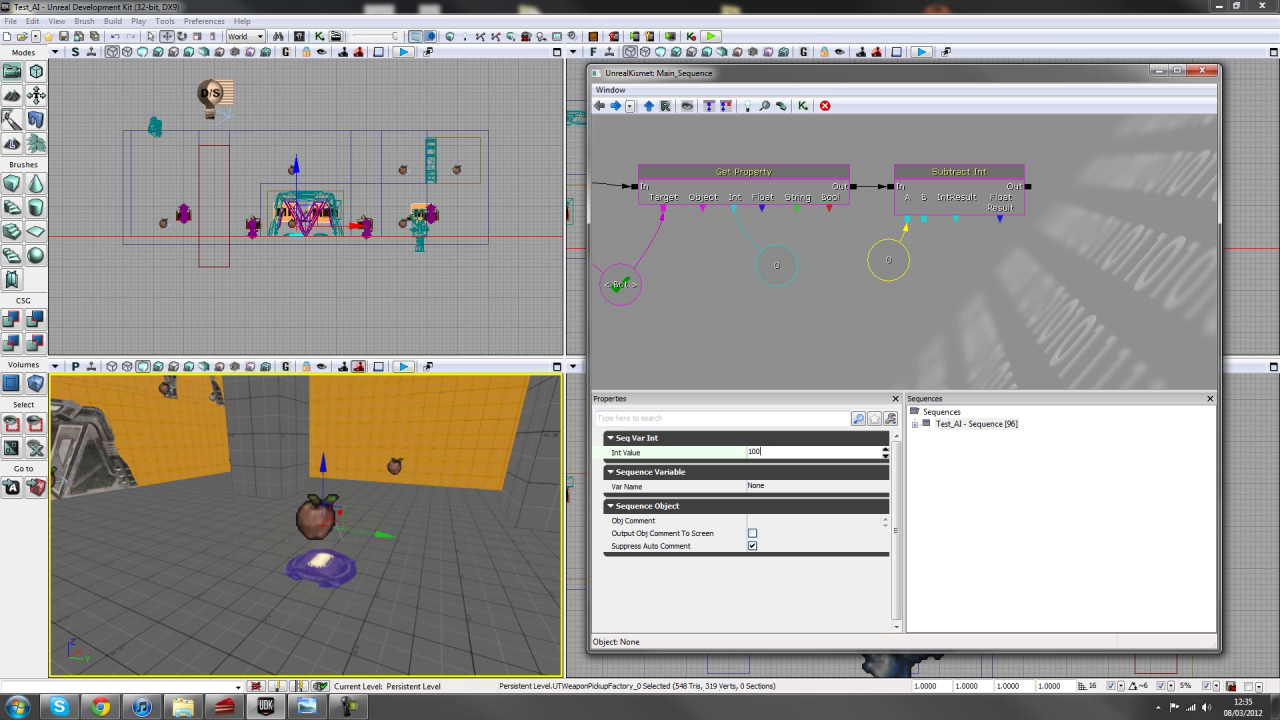
key(Return)
drag(350, 497, 401, 513)
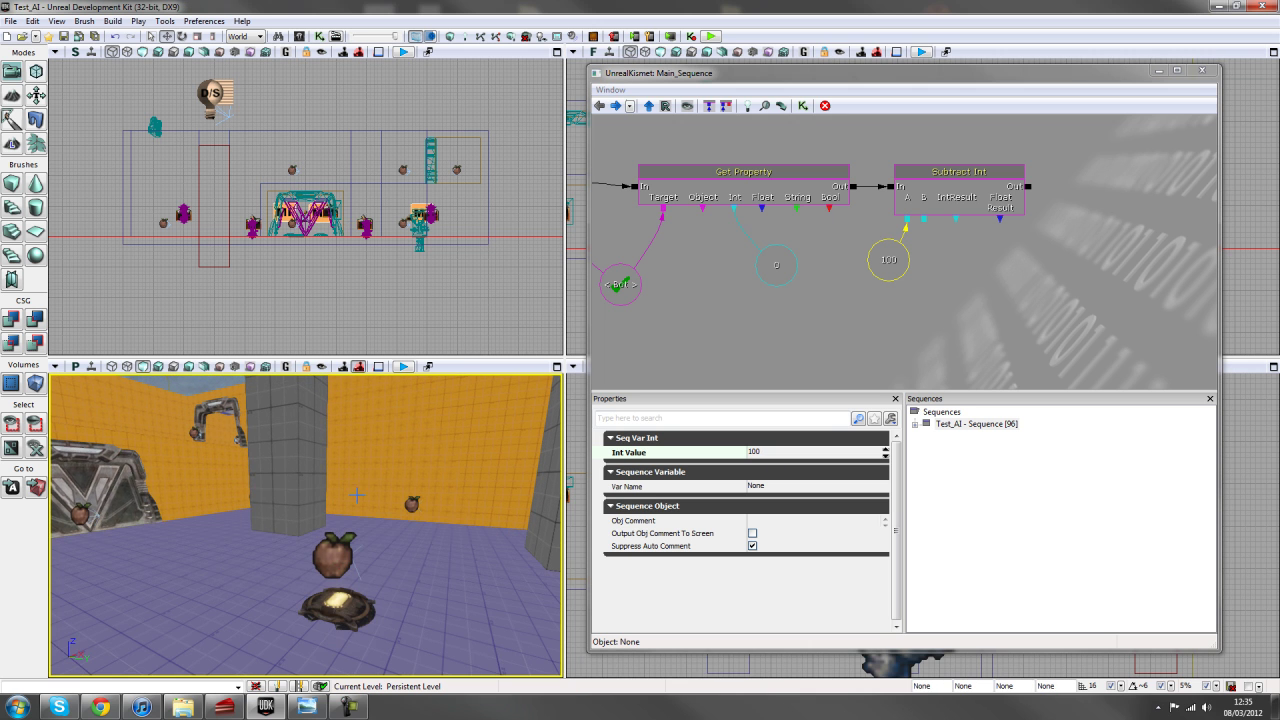
click(880, 262)
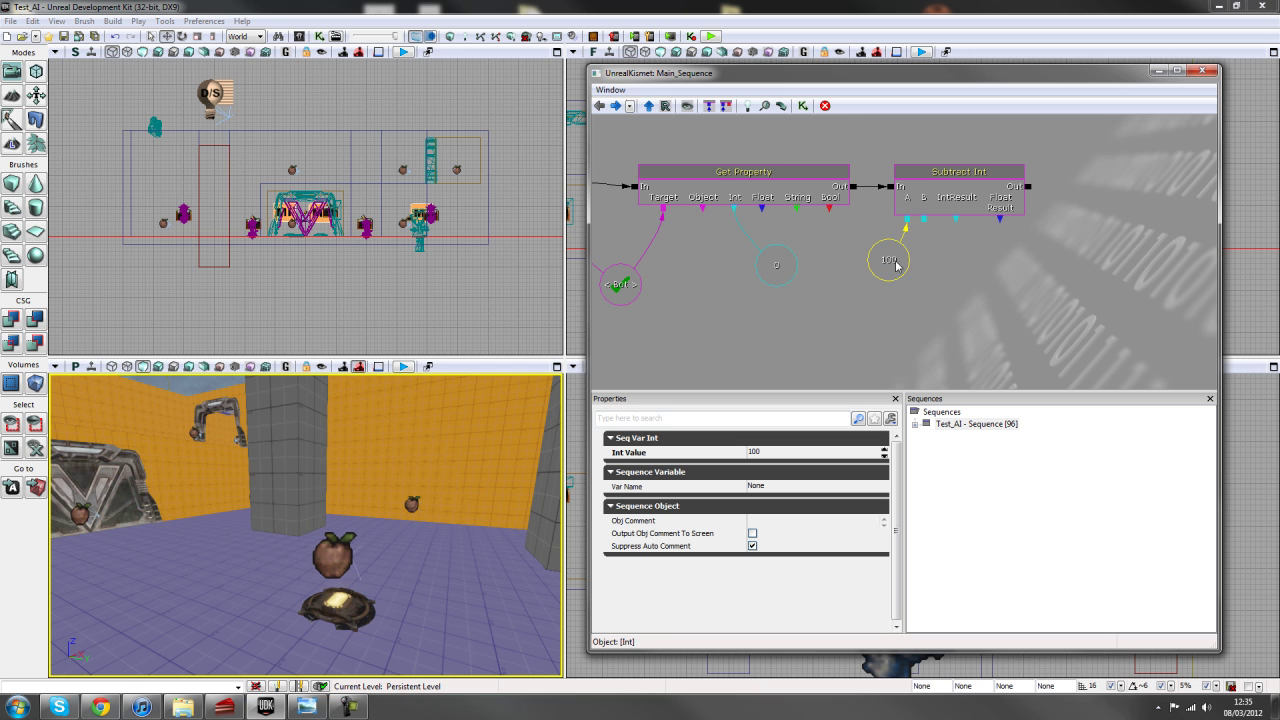
Hide Get Property's unused connectors
mouse_move(894, 251)
mouse_down()
mouse_move(886, 213)
mouse_move(768, 216)
mouse_move(845, 296)
mouse_up()
click(746, 162)
drag(746, 162, 801, 252)
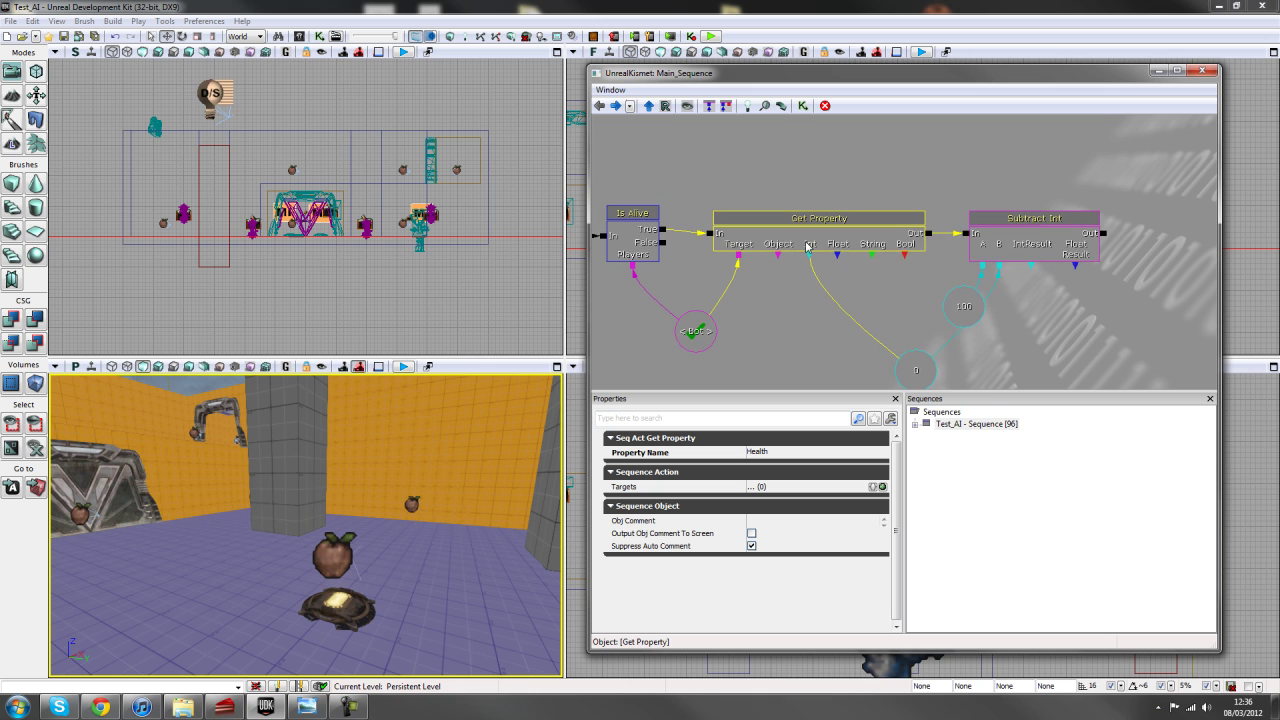
right_click(808, 247)
click(855, 306)
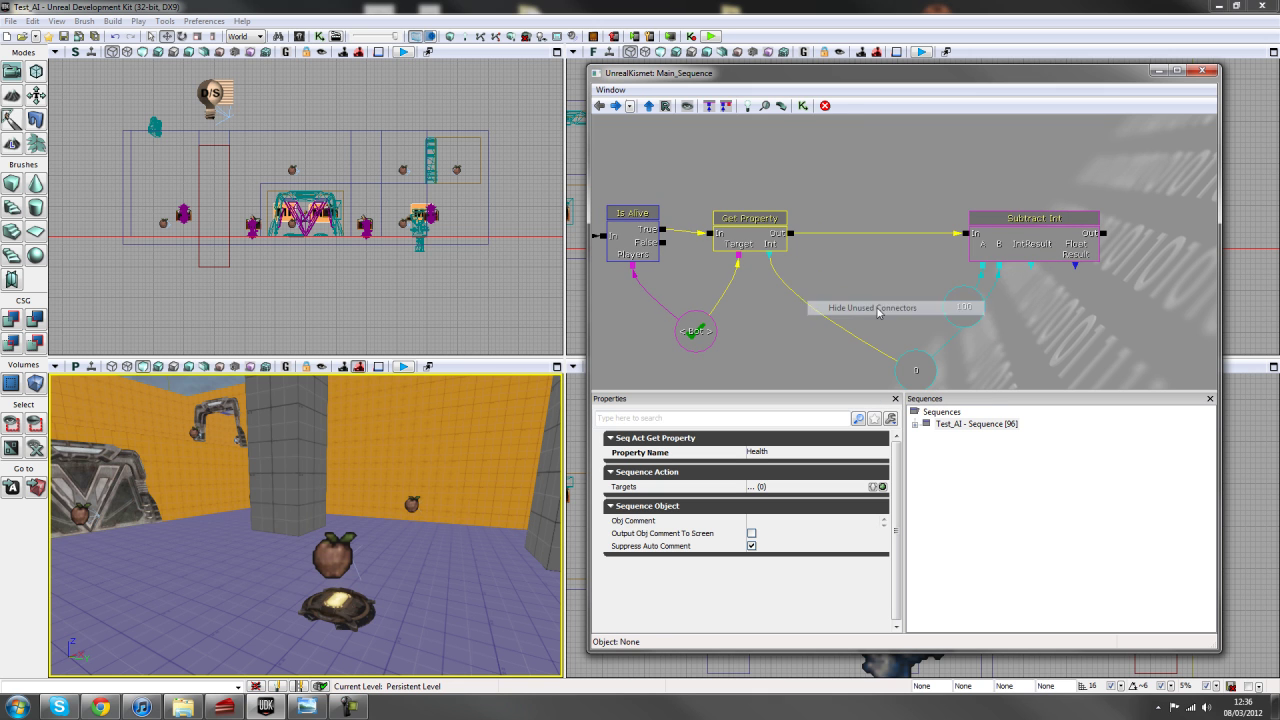
Tidy the layout of Subtract Int with its 100 and 0 Int variables
ctrl+alt+drag(866, 188, 1050, 372)
mouse_move(888, 341)
ctrl+mouse_down()
mouse_move(803, 334)
mouse_move(862, 356)
mouse_move(911, 346)
ctrl+mouse_up()
click(806, 360)
click(874, 354)
click(876, 285)
drag(876, 285, 882, 249)
click(984, 202)
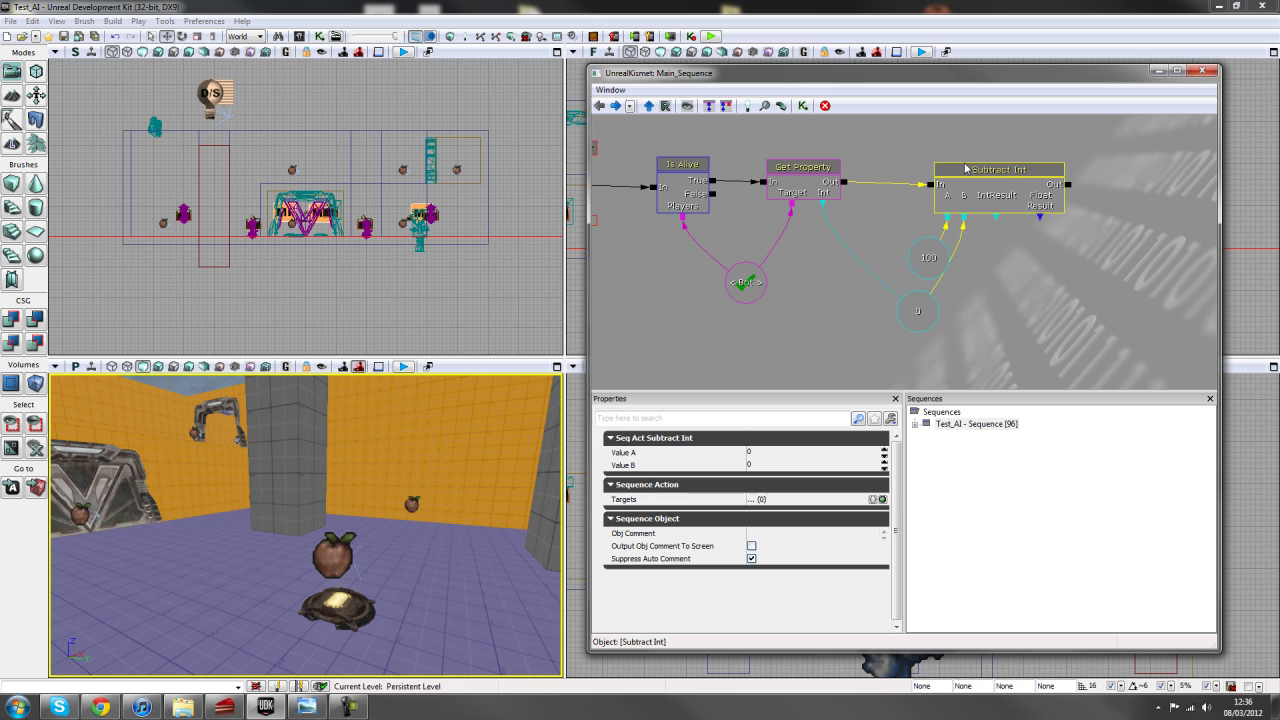
drag(1023, 278, 915, 294)
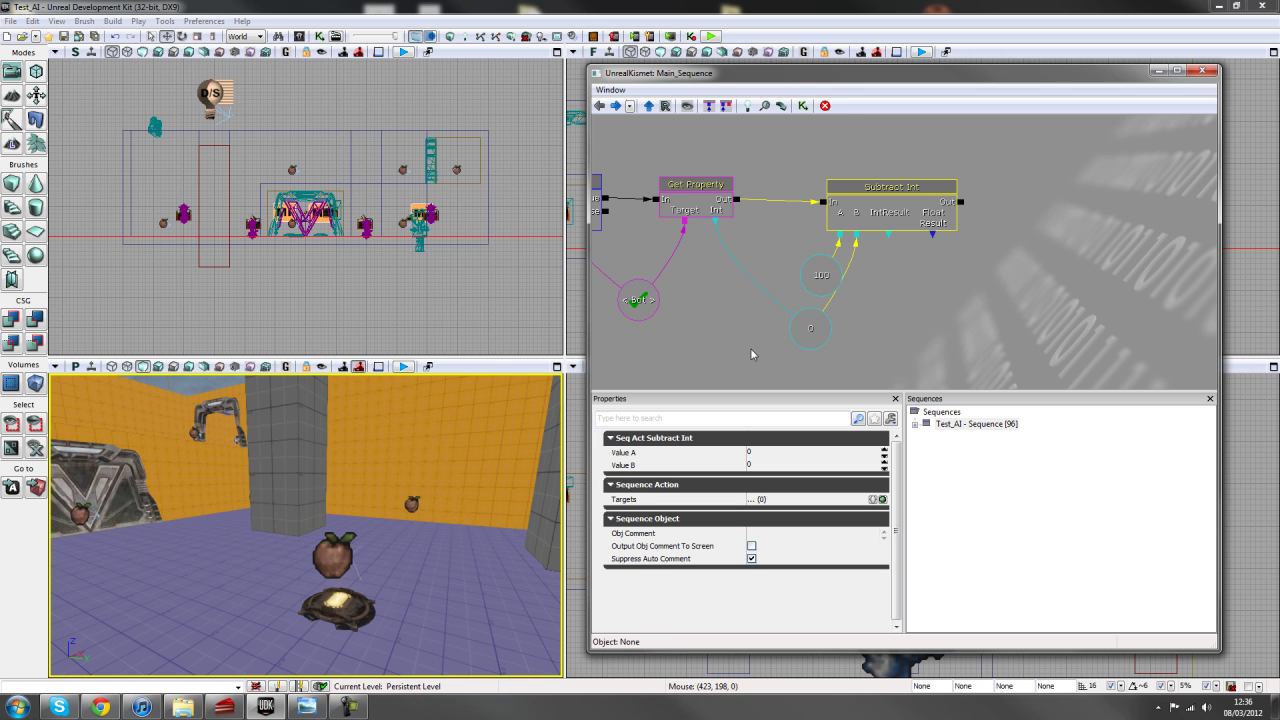
click(752, 354)
drag(809, 329, 825, 329)
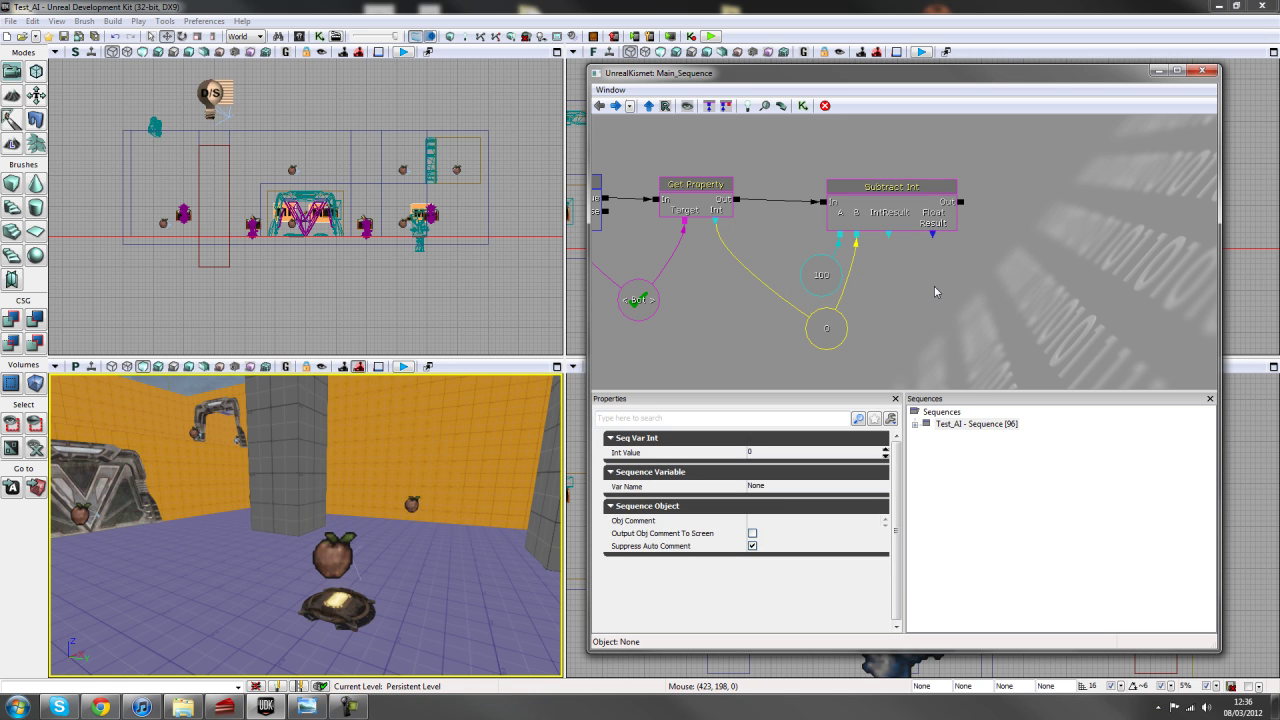
Add a Modify Health action after Subtract Int, targeting the Bot variable
right_click(1001, 176)
mouse_move(992, 186)
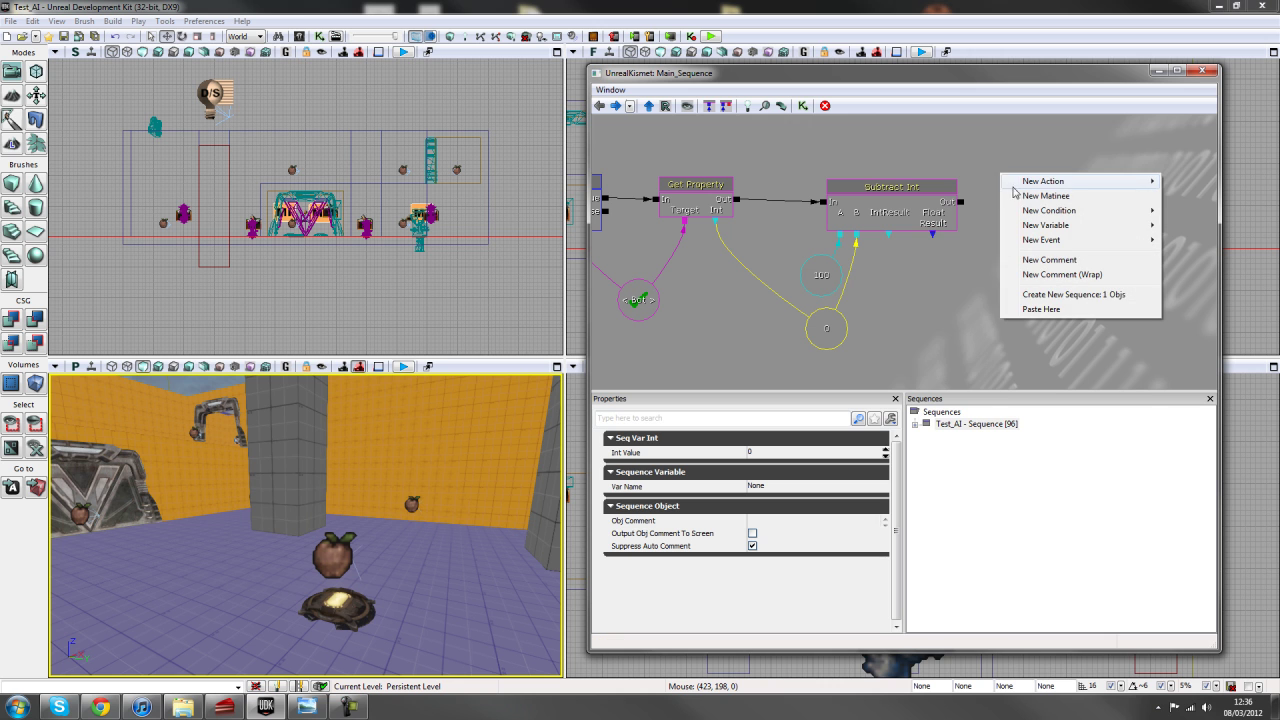
mouse_move(878, 181)
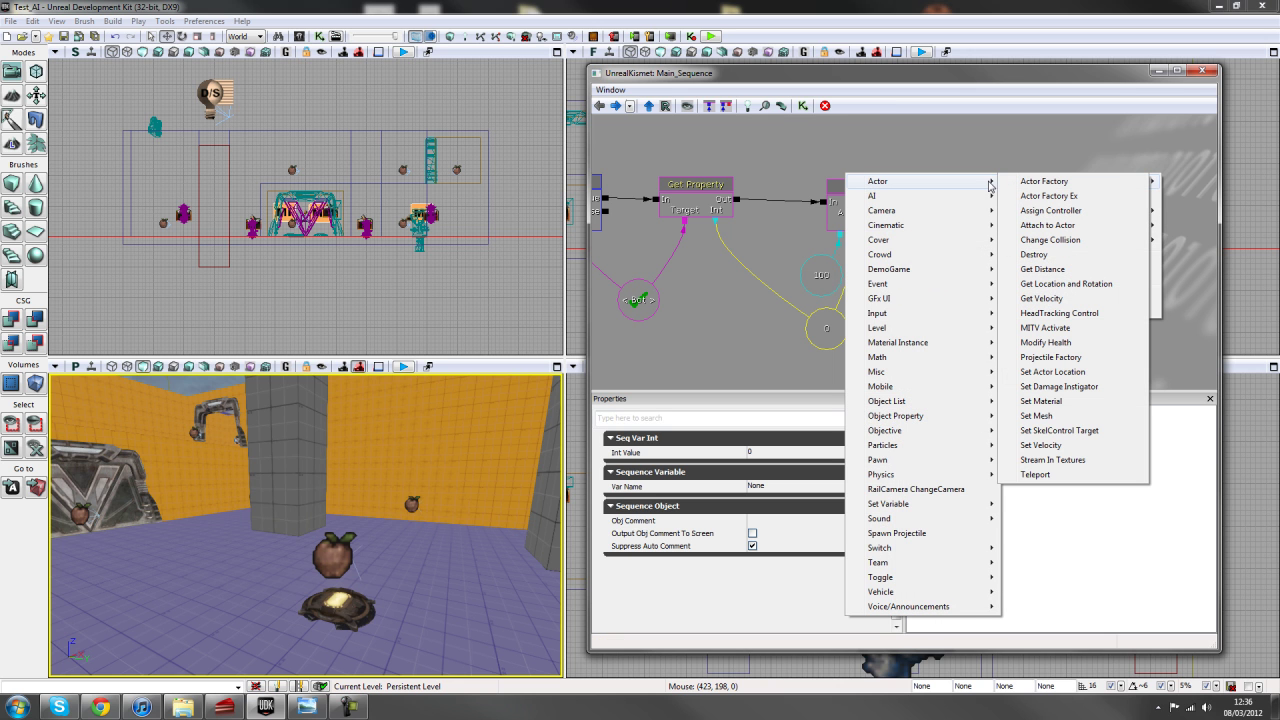
click(1067, 344)
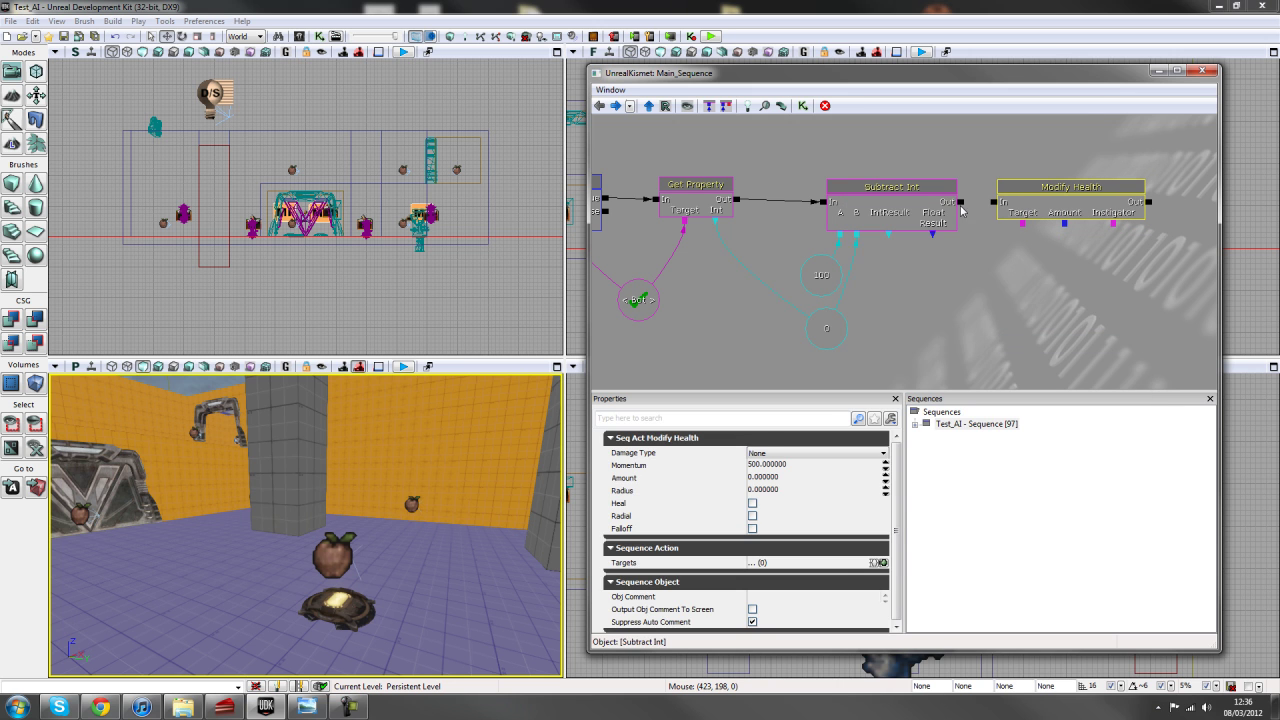
drag(960, 202, 993, 202)
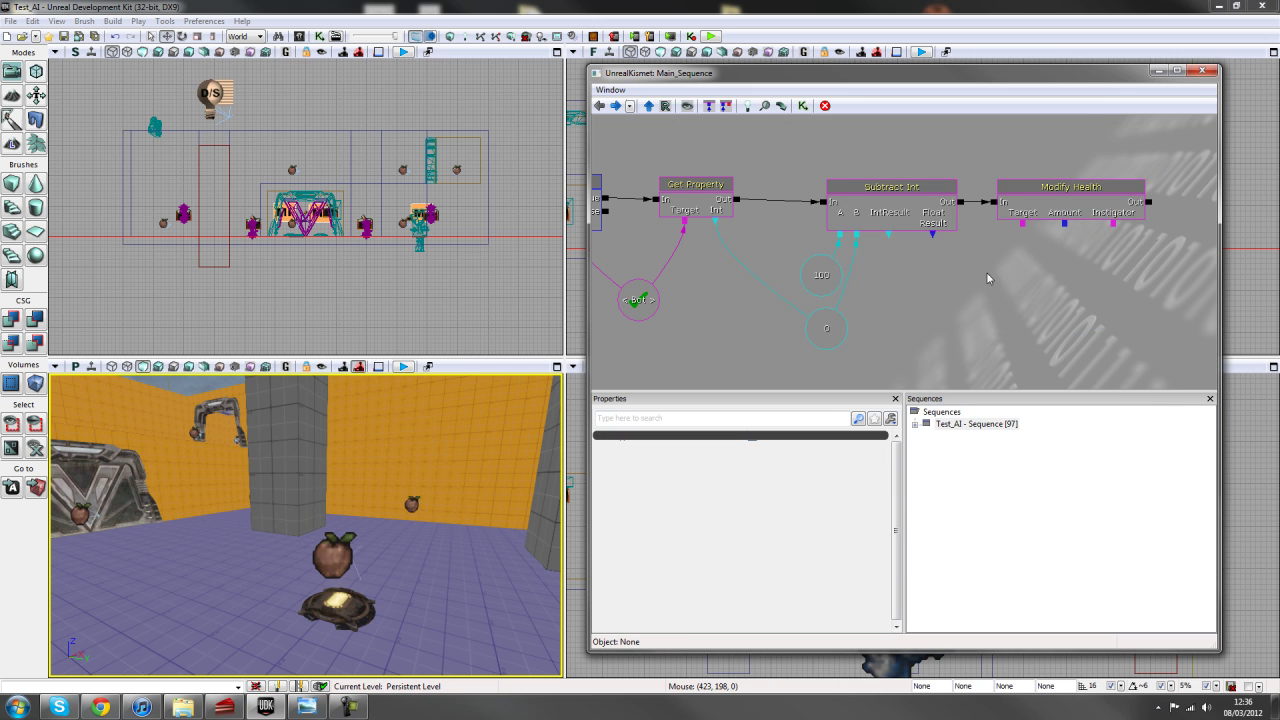
scroll(982, 285, down, 2)
mouse_move(1001, 206)
mouse_down()
mouse_move(729, 257)
mouse_move(833, 318)
mouse_up()
click(725, 257)
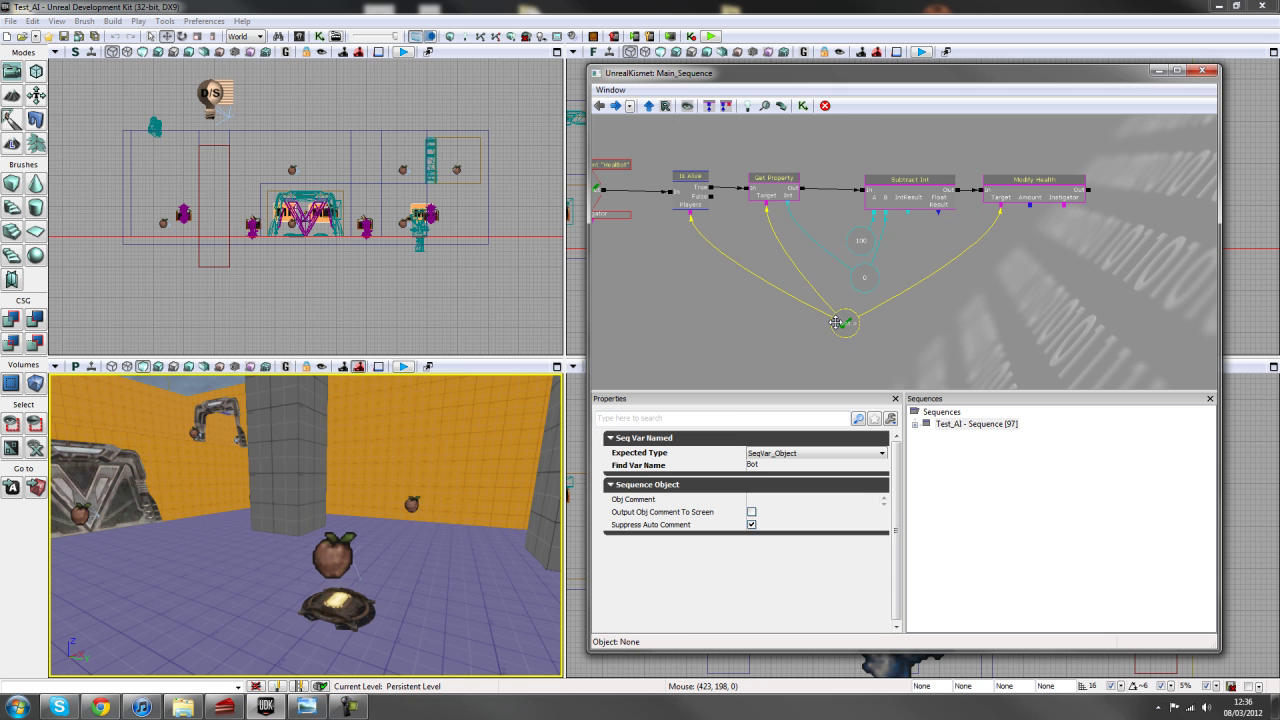
click(902, 259)
scroll(902, 259, up, 1)
scroll(902, 259, up, 1)
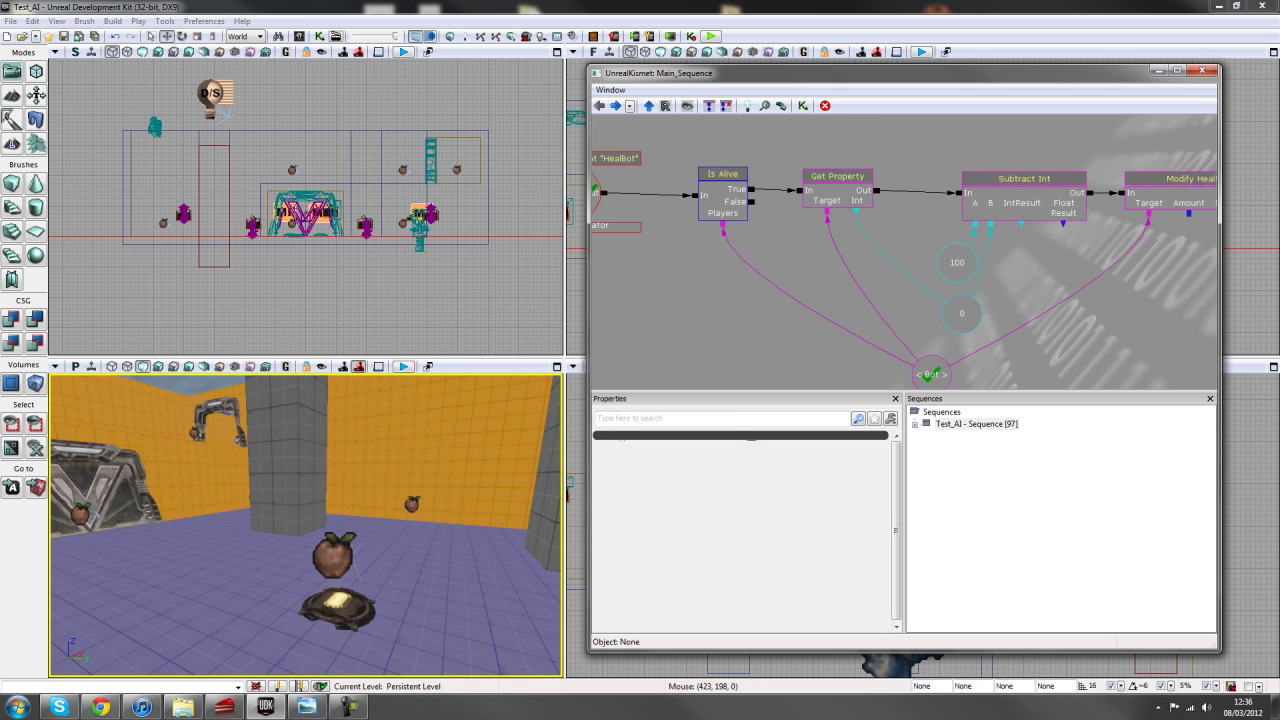
drag(827, 259, 703, 259)
Switch Modify Health from damage to heal
click(890, 180)
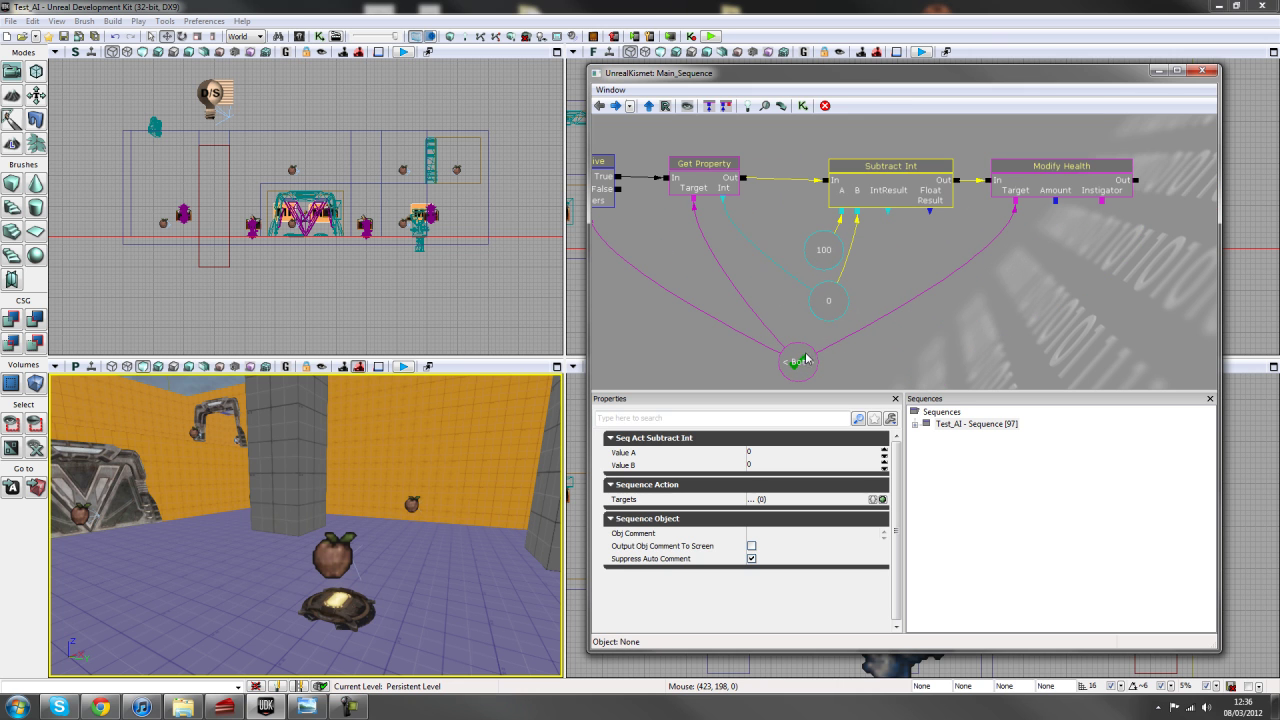
click(823, 252)
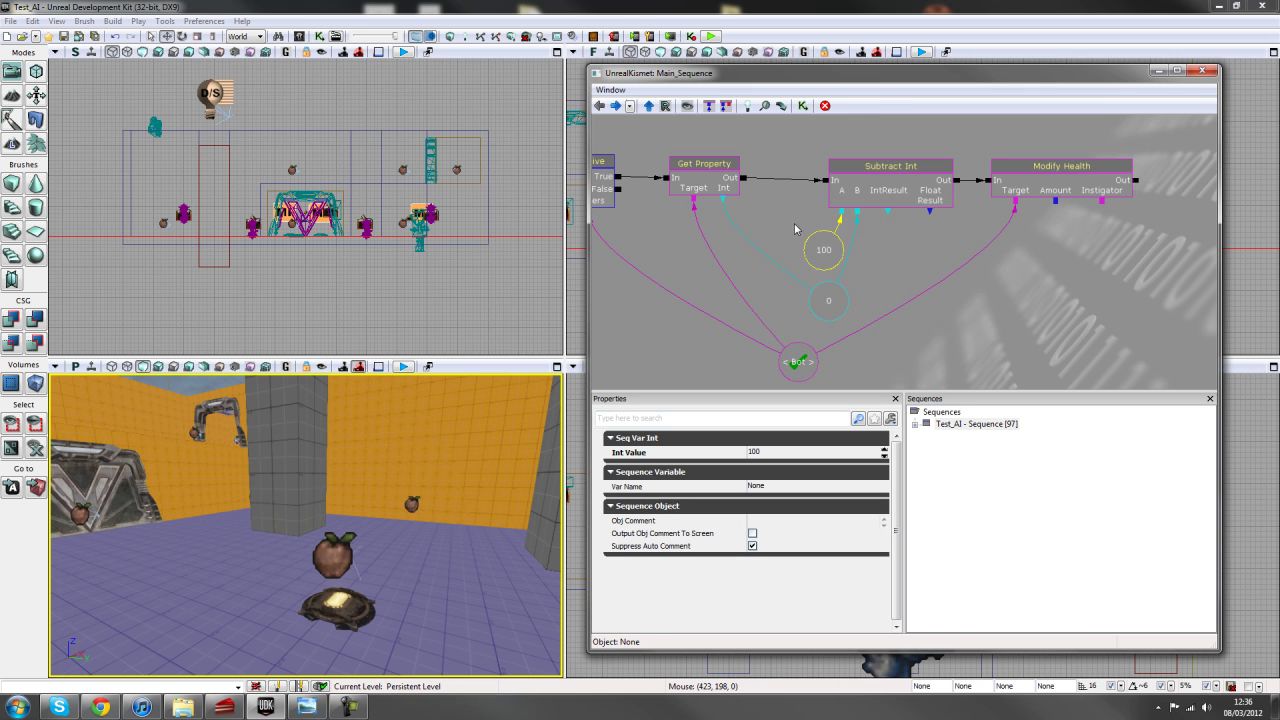
drag(823, 257, 655, 283)
click(945, 207)
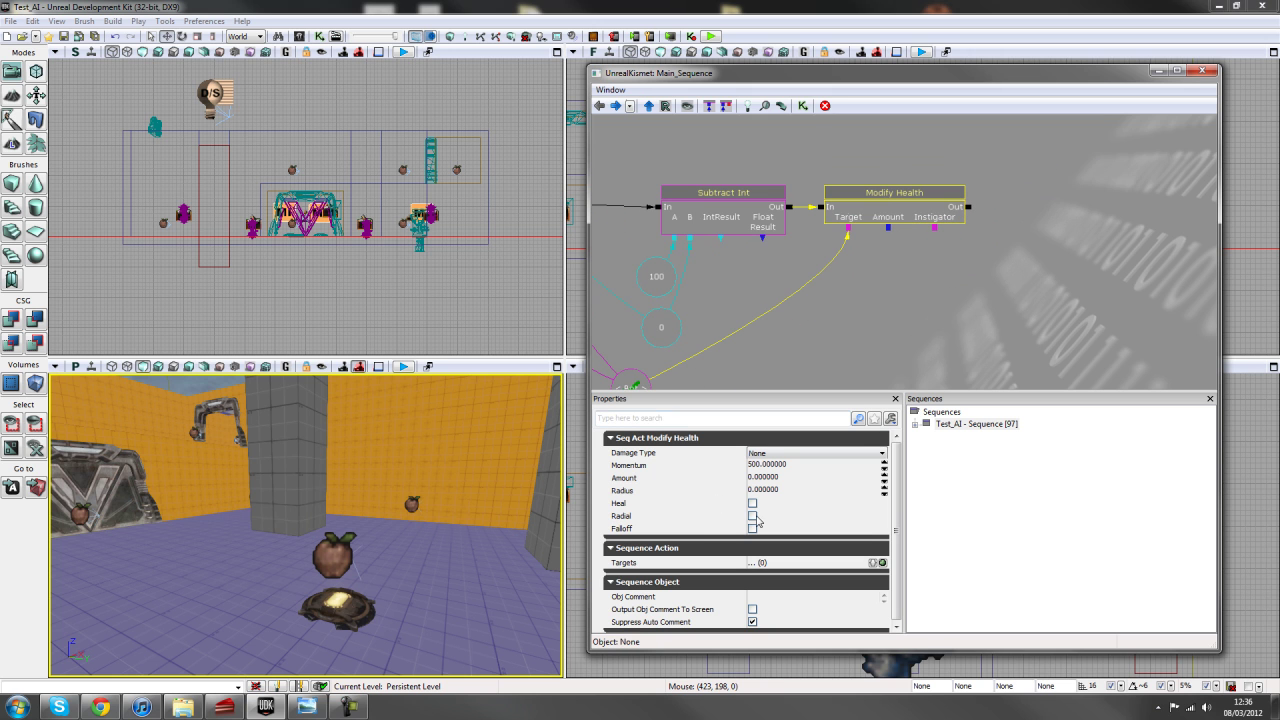
click(753, 504)
drag(845, 293, 898, 251)
click(820, 212)
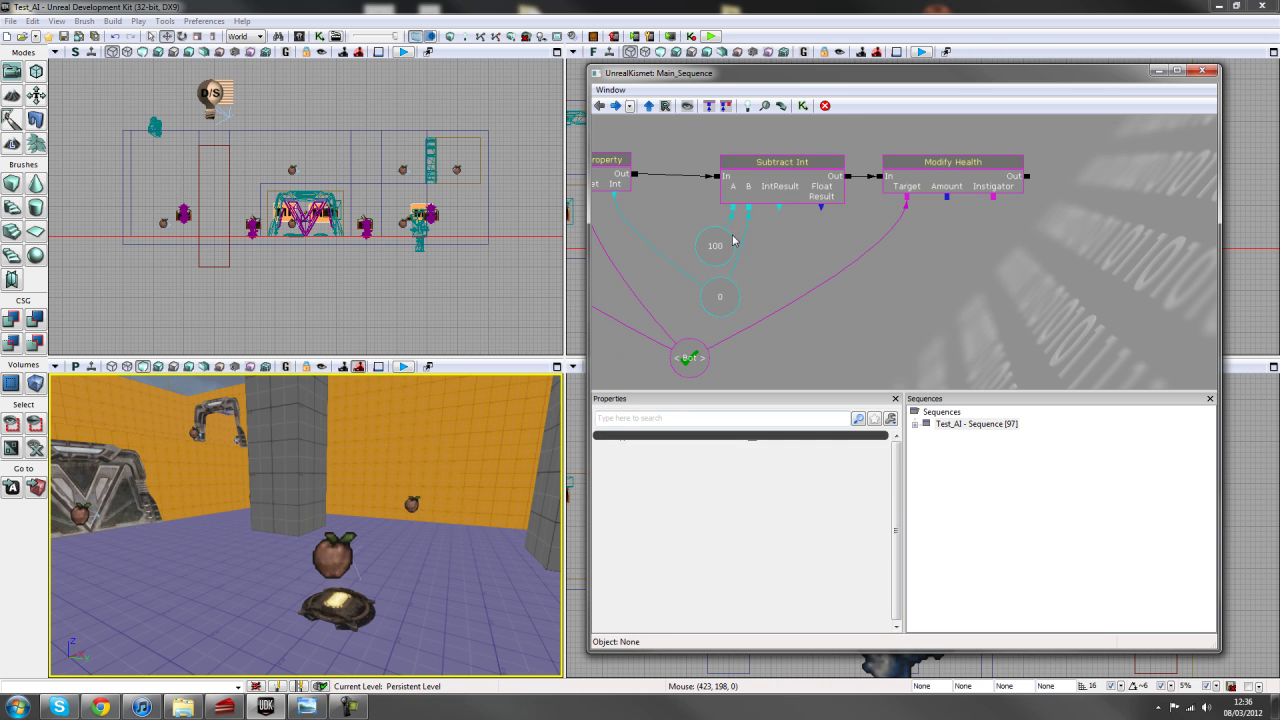
click(715, 245)
click(720, 296)
click(723, 245)
click(726, 290)
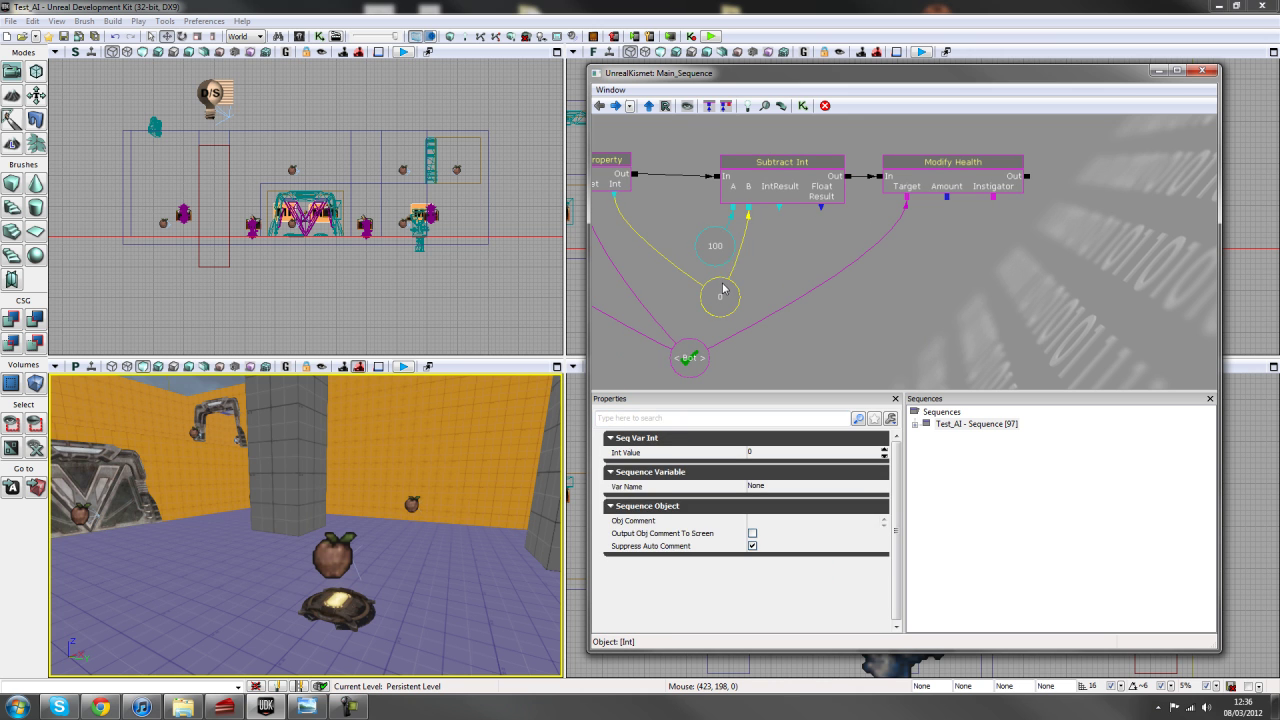
Link Subtract Int's Float Result to Modify Health's Amount via a new Float variable
right_click(820, 207)
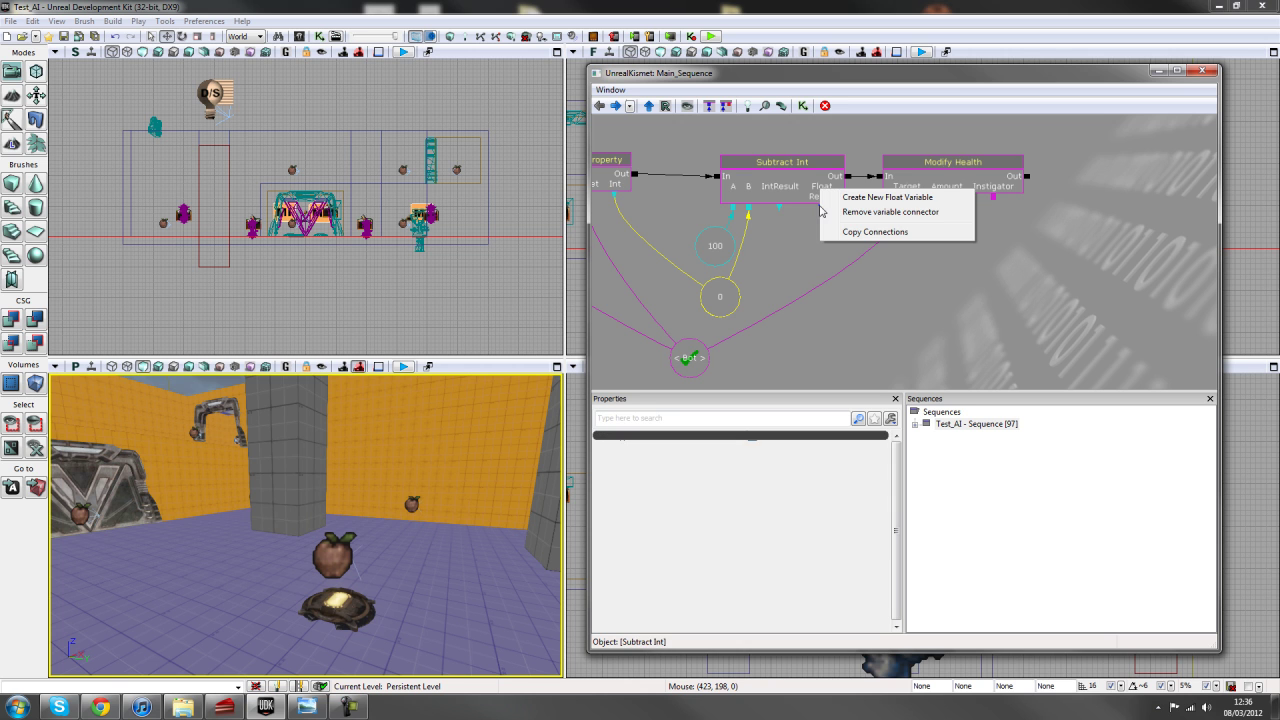
click(852, 196)
drag(820, 232, 921, 288)
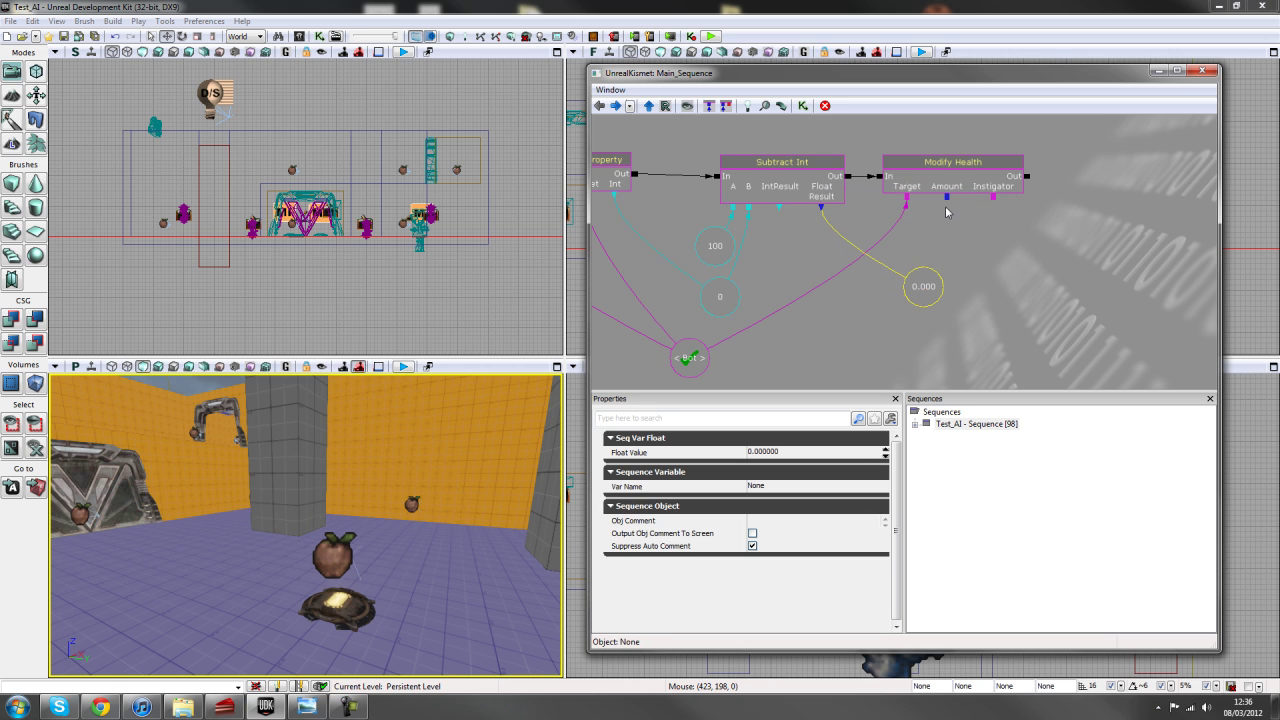
mouse_move(946, 197)
mouse_down()
mouse_move(922, 287)
mouse_move(898, 297)
mouse_up()
click(928, 295)
drag(801, 280, 821, 250)
scroll(1079, 242, down, 1)
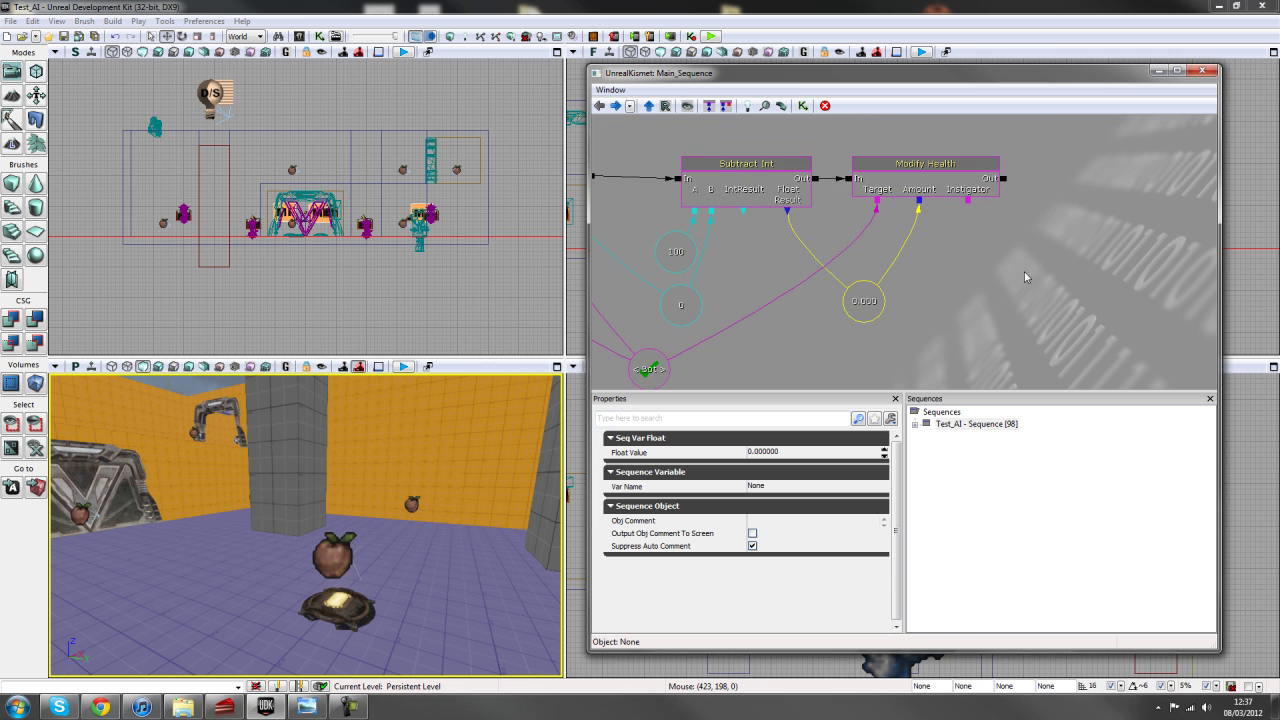
mouse_move(921, 292)
mouse_down()
mouse_move(888, 299)
mouse_move(979, 284)
mouse_up()
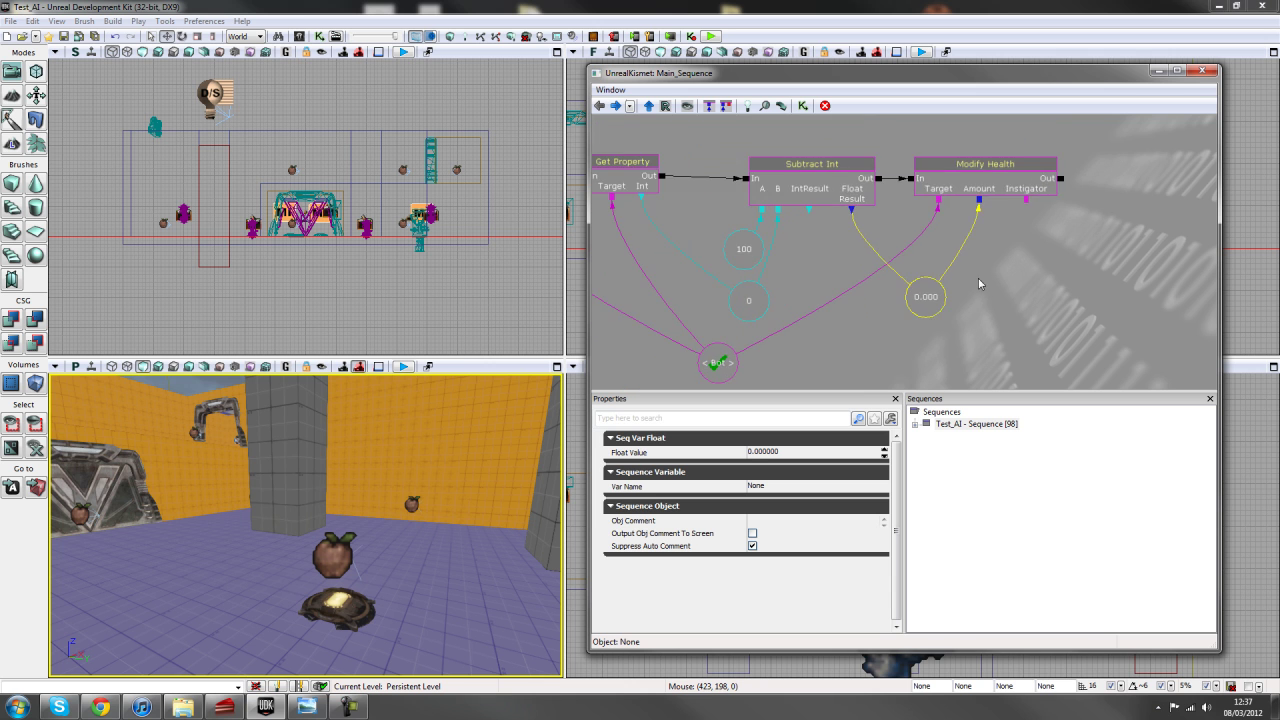
scroll(1014, 278, down, 2)
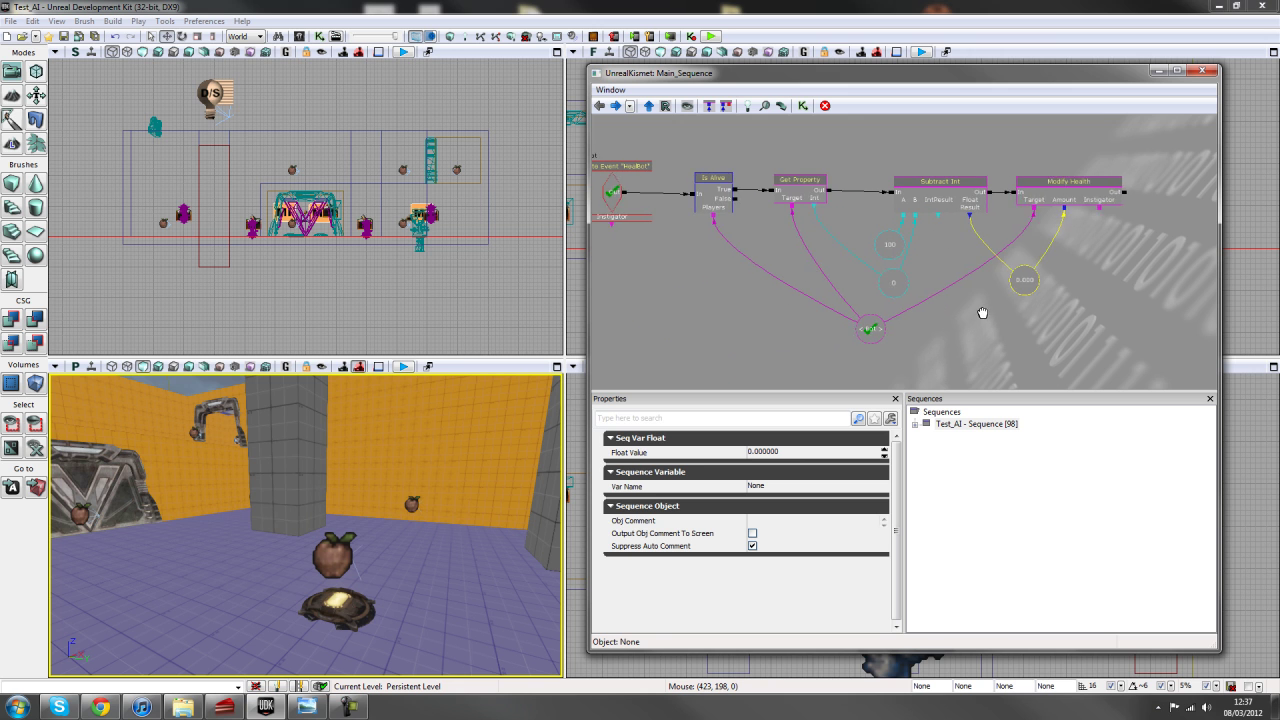
drag(1014, 278, 1040, 280)
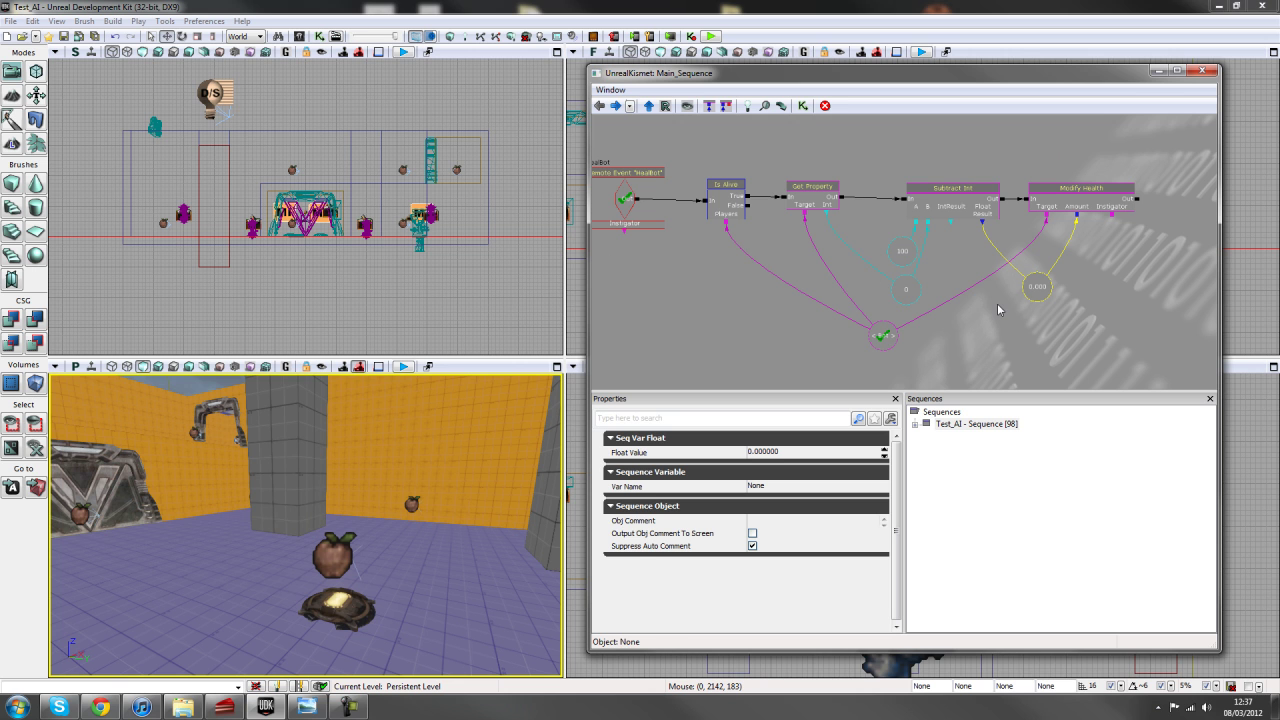
Add a one-second Delay after Modify Health's output, lined up level with it
scroll(1075, 280, up, 2)
drag(1075, 280, 769, 270)
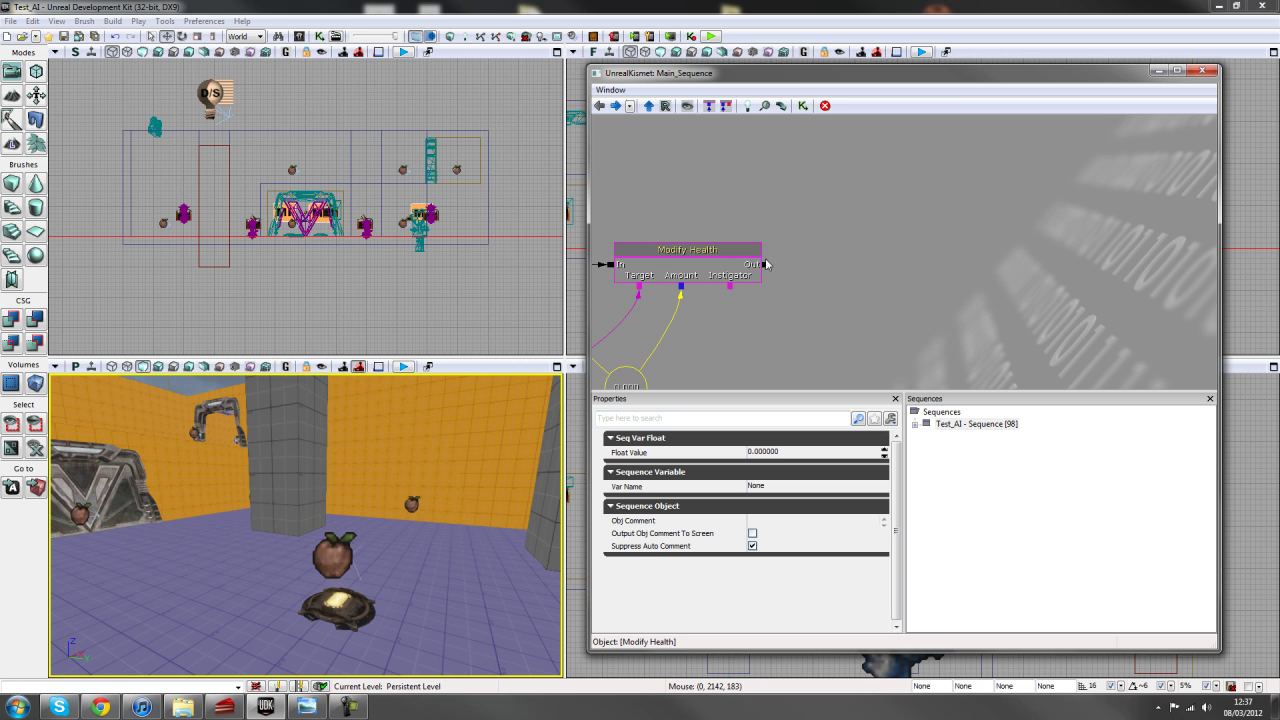
click(769, 270)
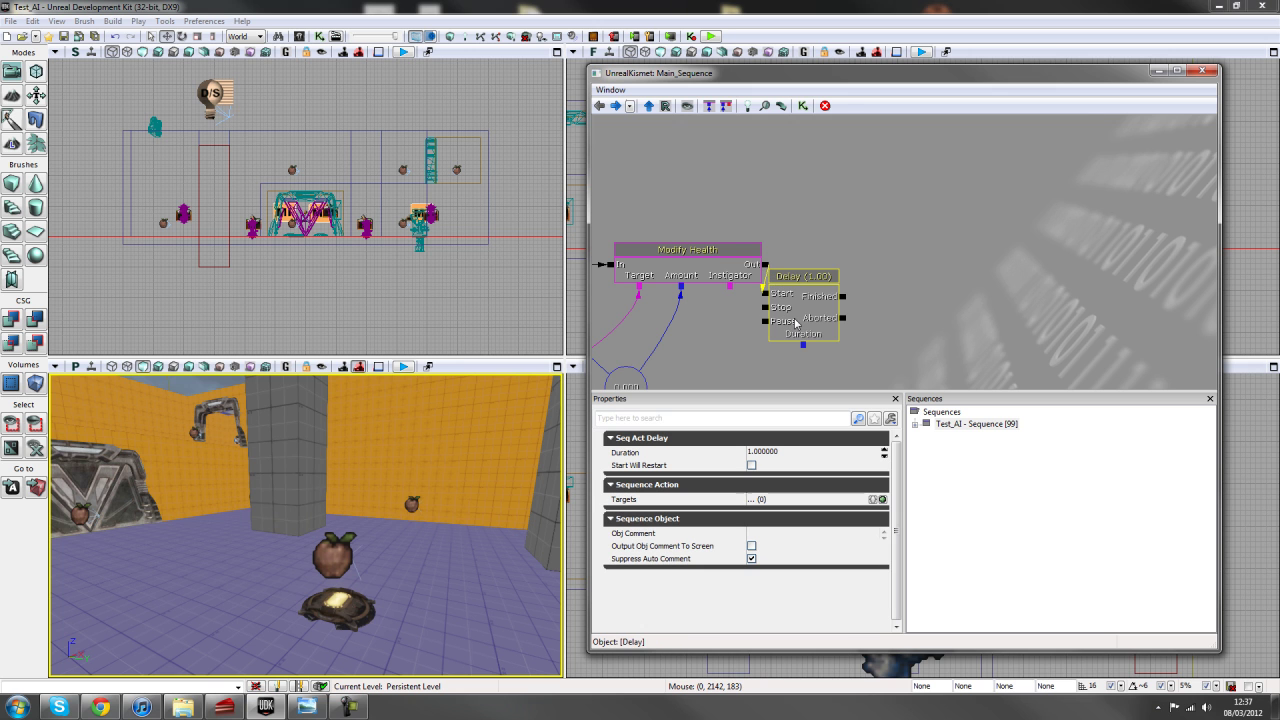
ctrl+drag(795, 317, 795, 296)
scroll(754, 335, down, 1)
scroll(754, 335, down, 2)
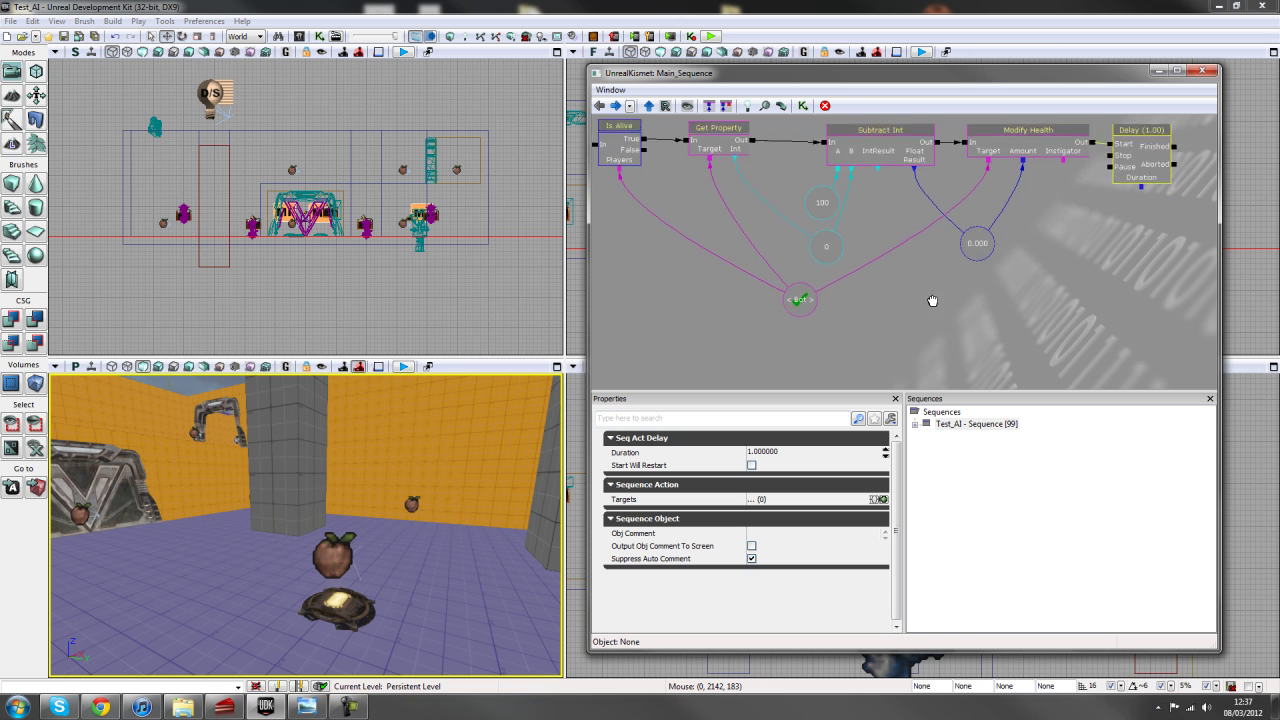
scroll(931, 300, up, 2)
scroll(1006, 282, up, 1)
drag(1006, 282, 921, 333)
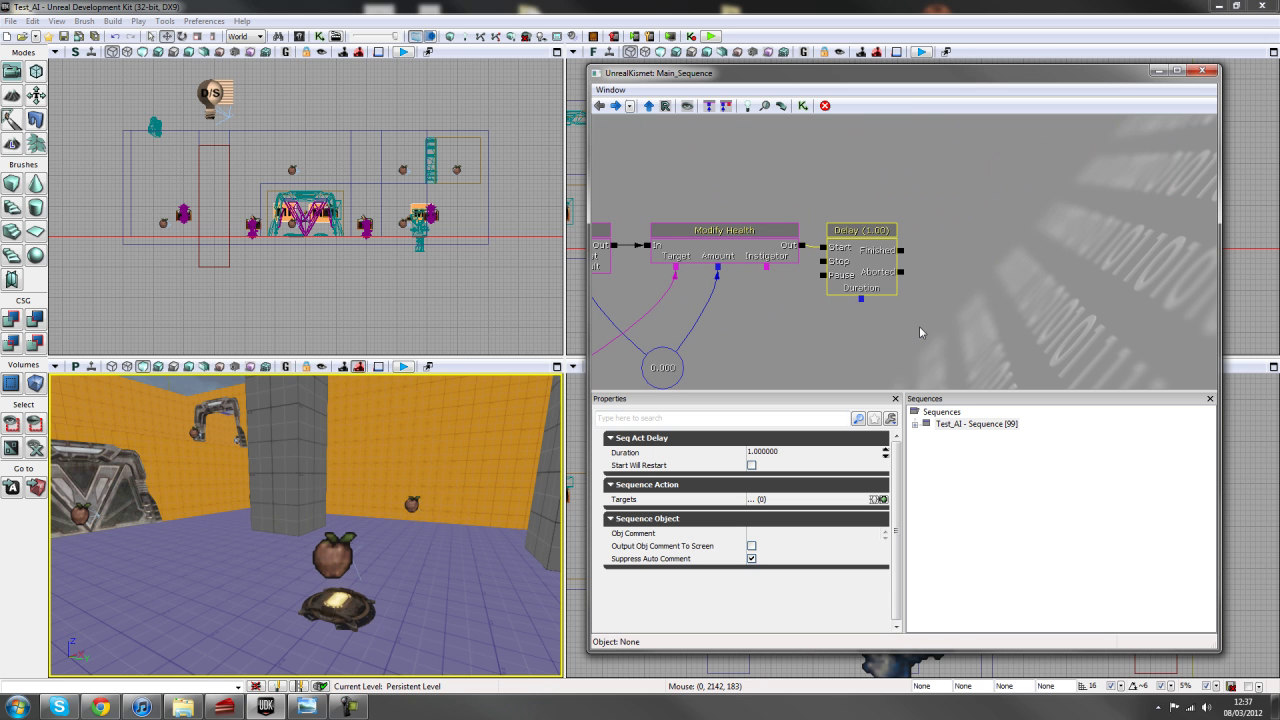
Create an Activate Remote Event named Loop, fired by the Delay's Finished output
click(933, 241)
text(rrrrr)
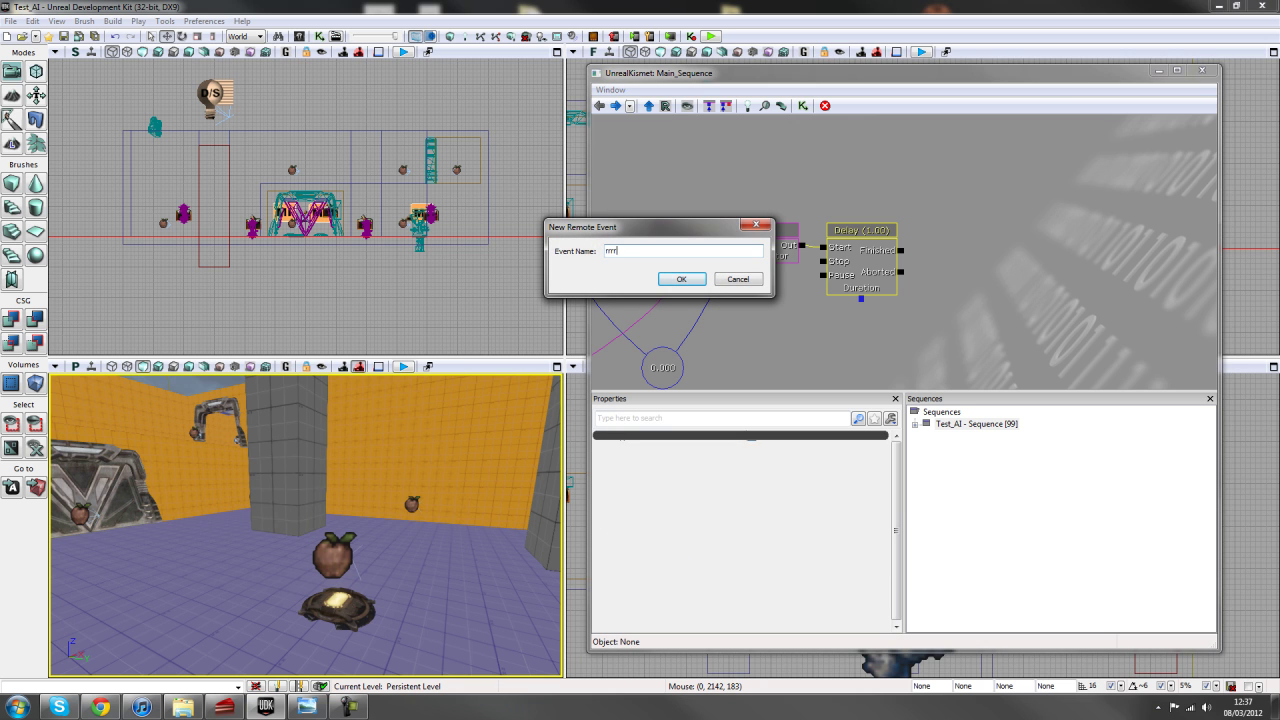
text(oop)
key(Return)
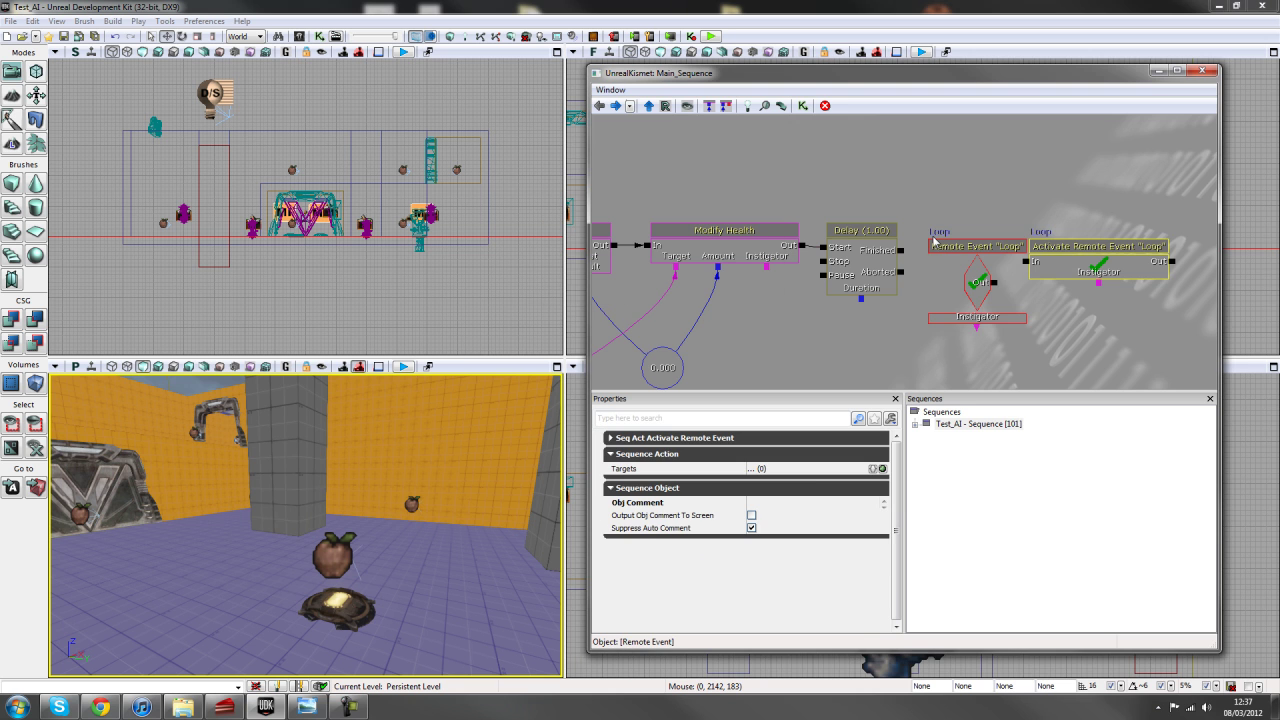
ctrl+drag(933, 241, 868, 177)
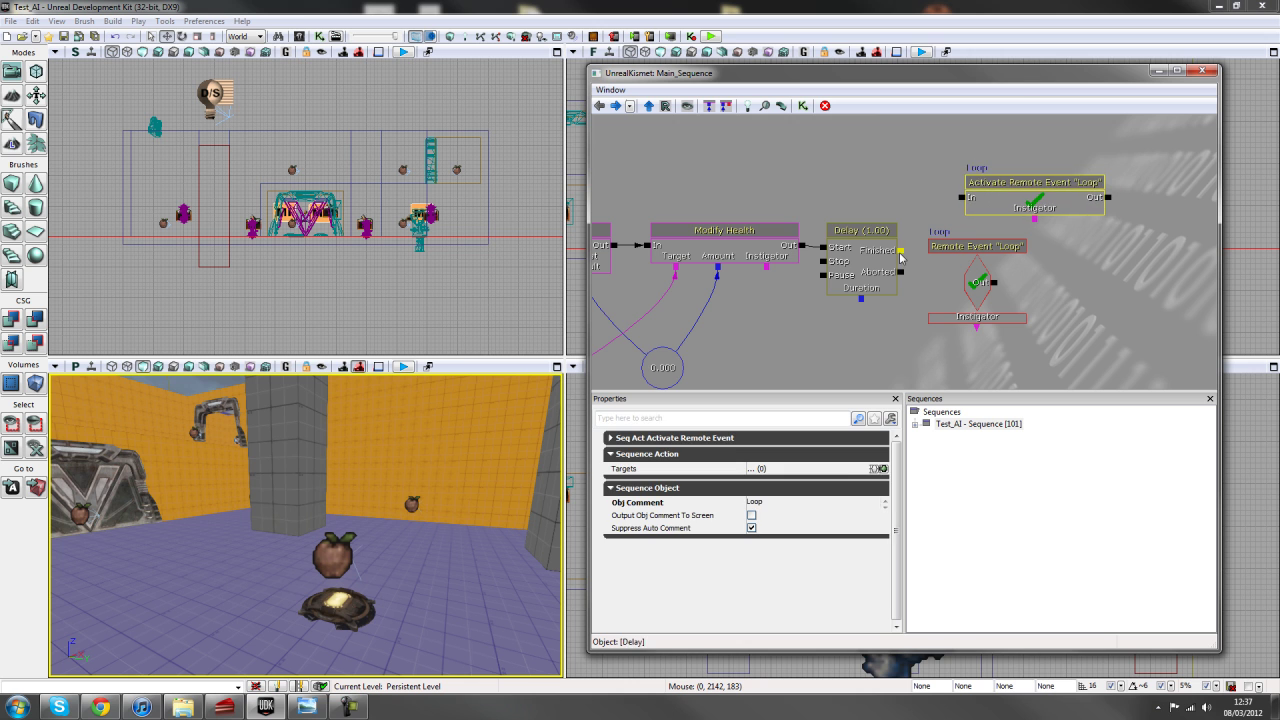
drag(901, 250, 954, 215)
Move the Loop remote event up beside HealBot
scroll(1044, 286, down, 5)
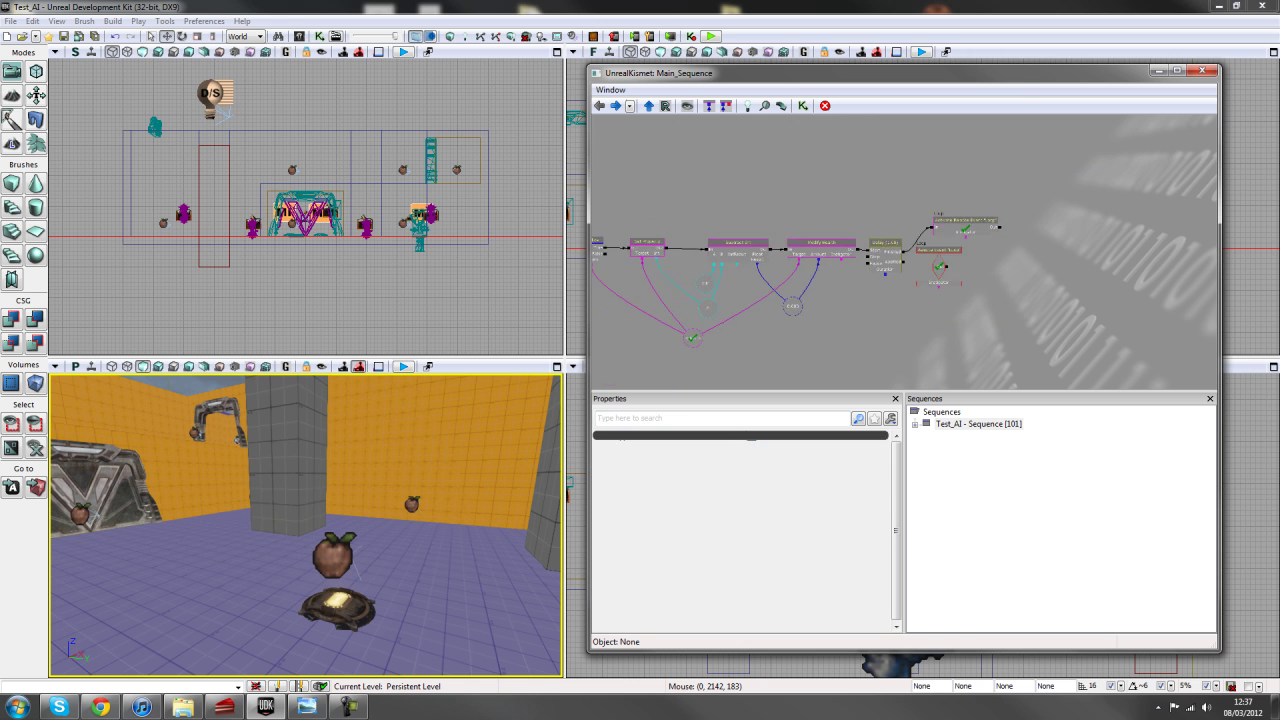
click(1044, 286)
ctrl+drag(1044, 286, 722, 226)
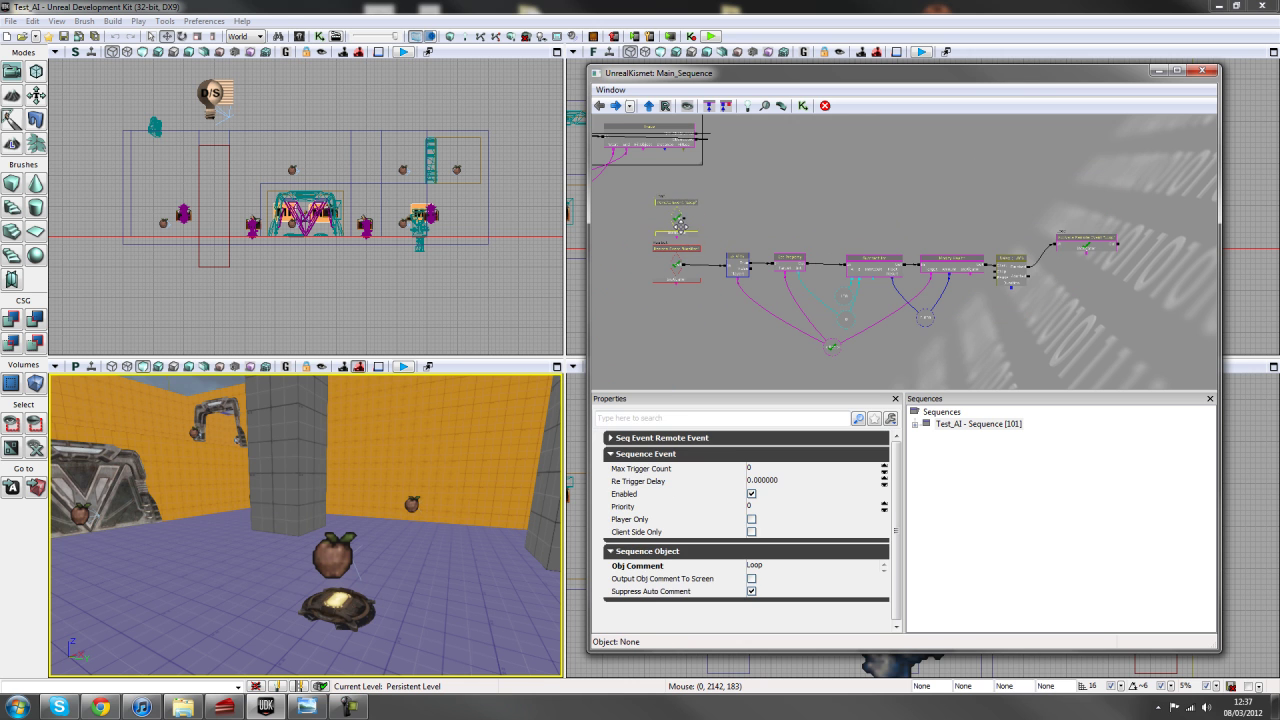
scroll(722, 226, up, 3)
Link the Loop event's output to Is Alive's input
scroll(722, 226, up, 2)
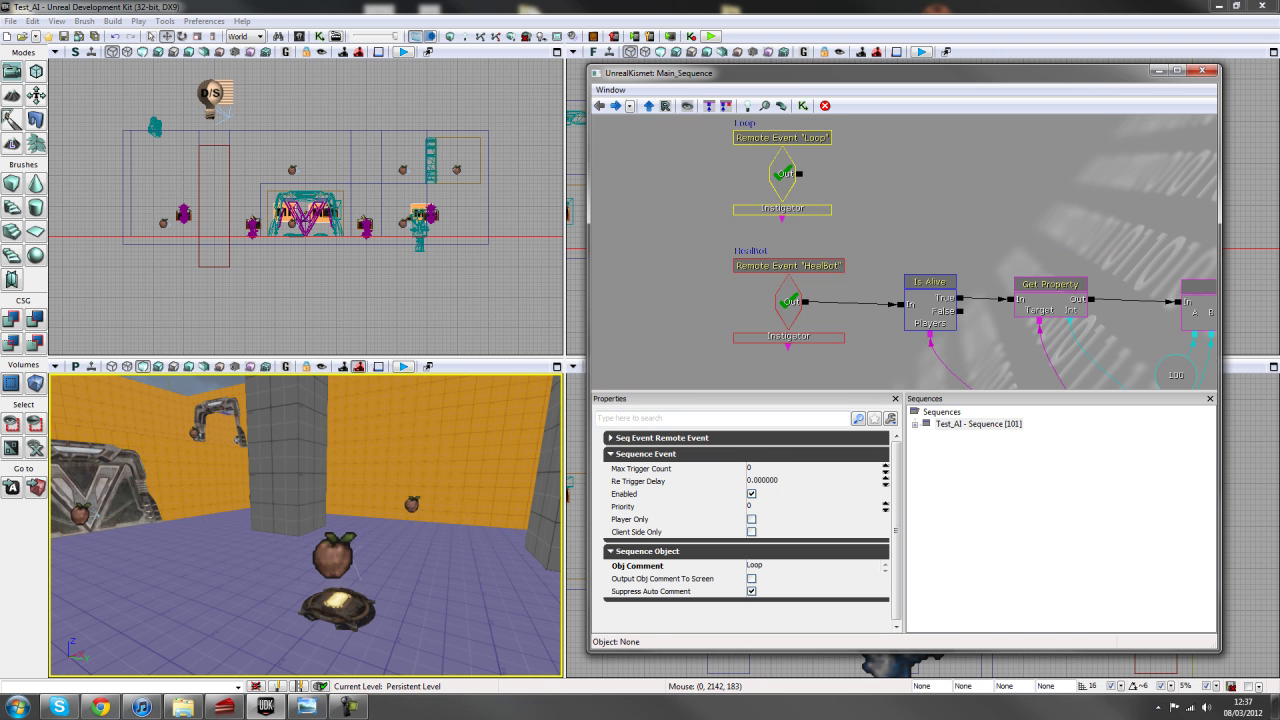
drag(800, 174, 900, 304)
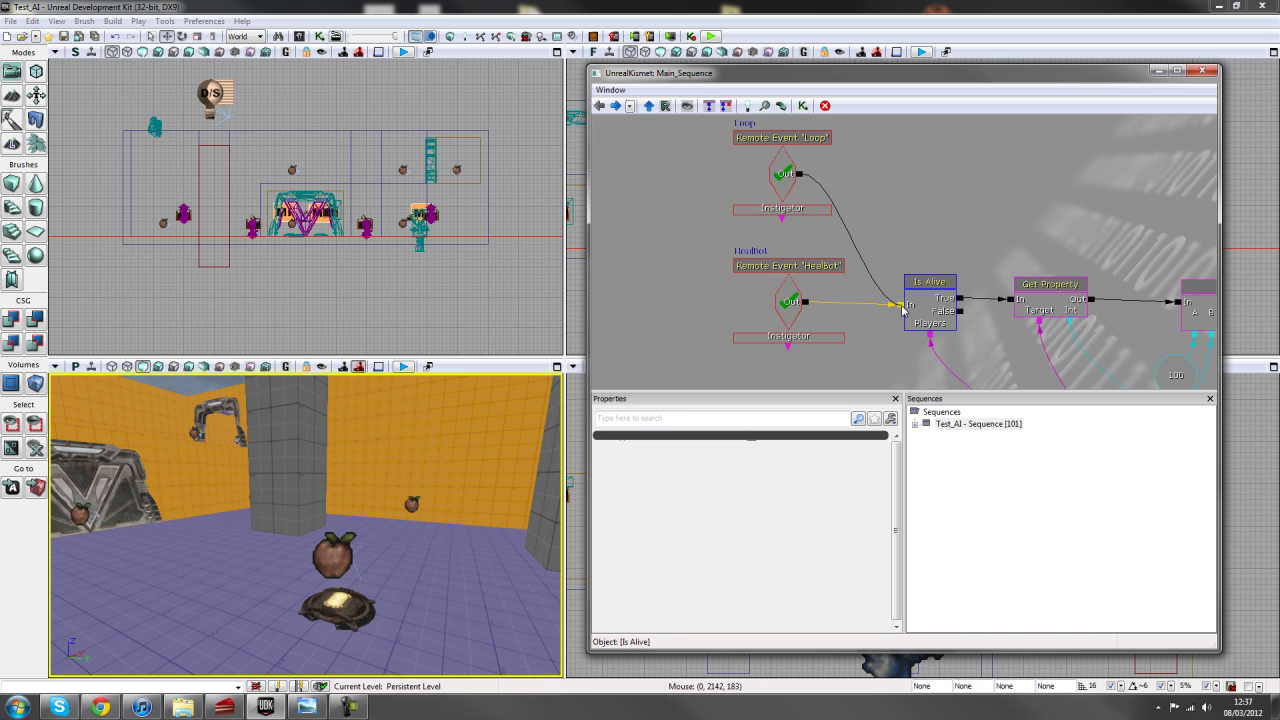
scroll(900, 304, down, 2)
scroll(904, 250, up, 1)
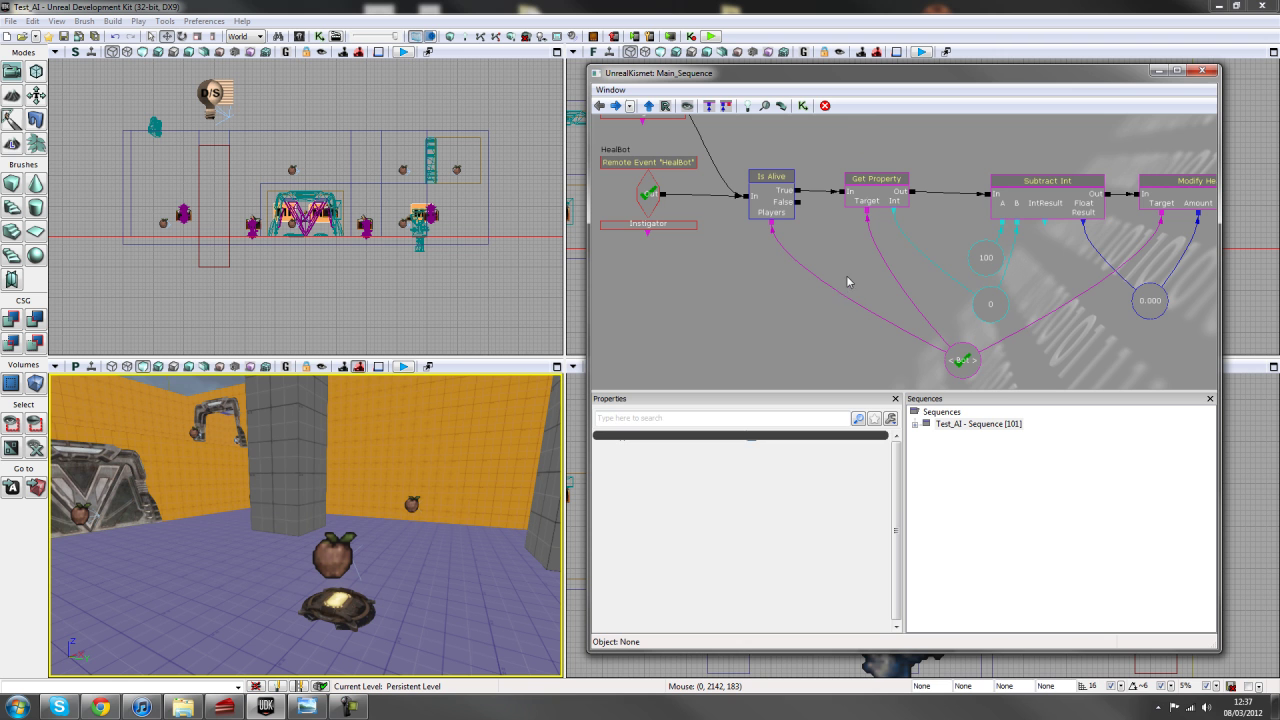
scroll(740, 220, up, 1)
Inspect the Is Alive condition, the Bot variable and the Get Property Health node
click(783, 250)
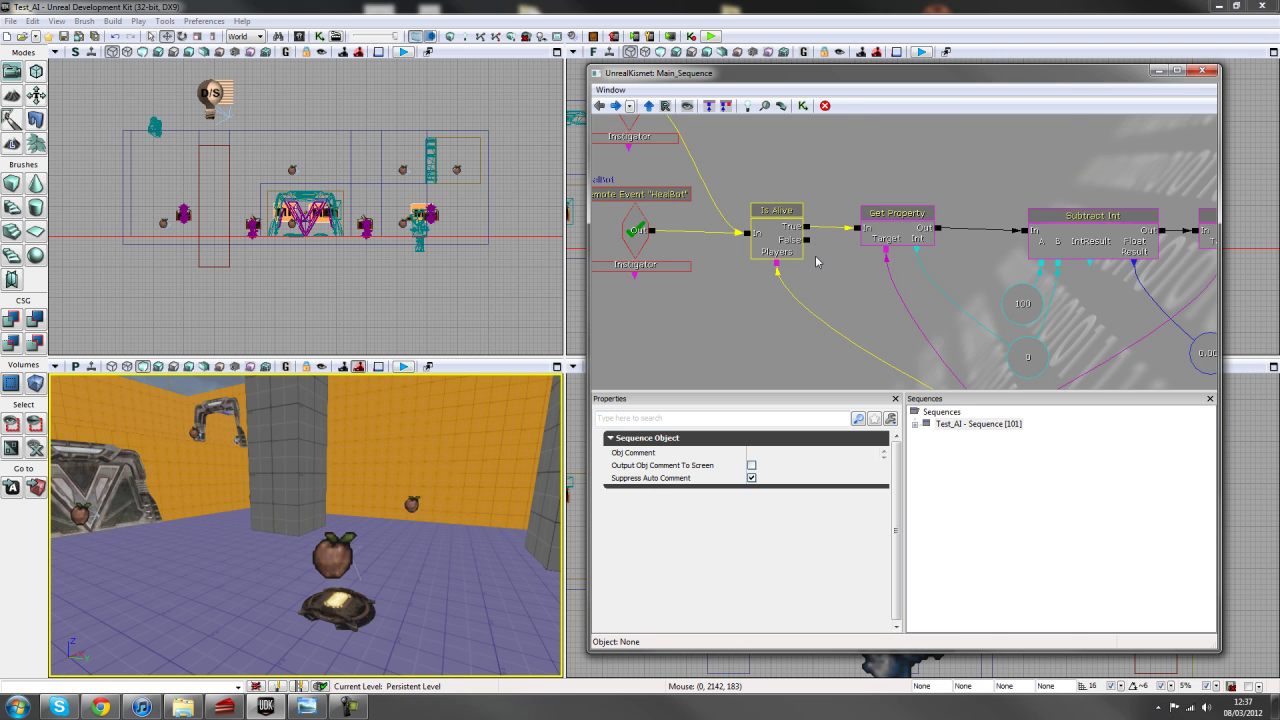
scroll(822, 296, down, 1)
click(925, 336)
scroll(760, 250, up, 1)
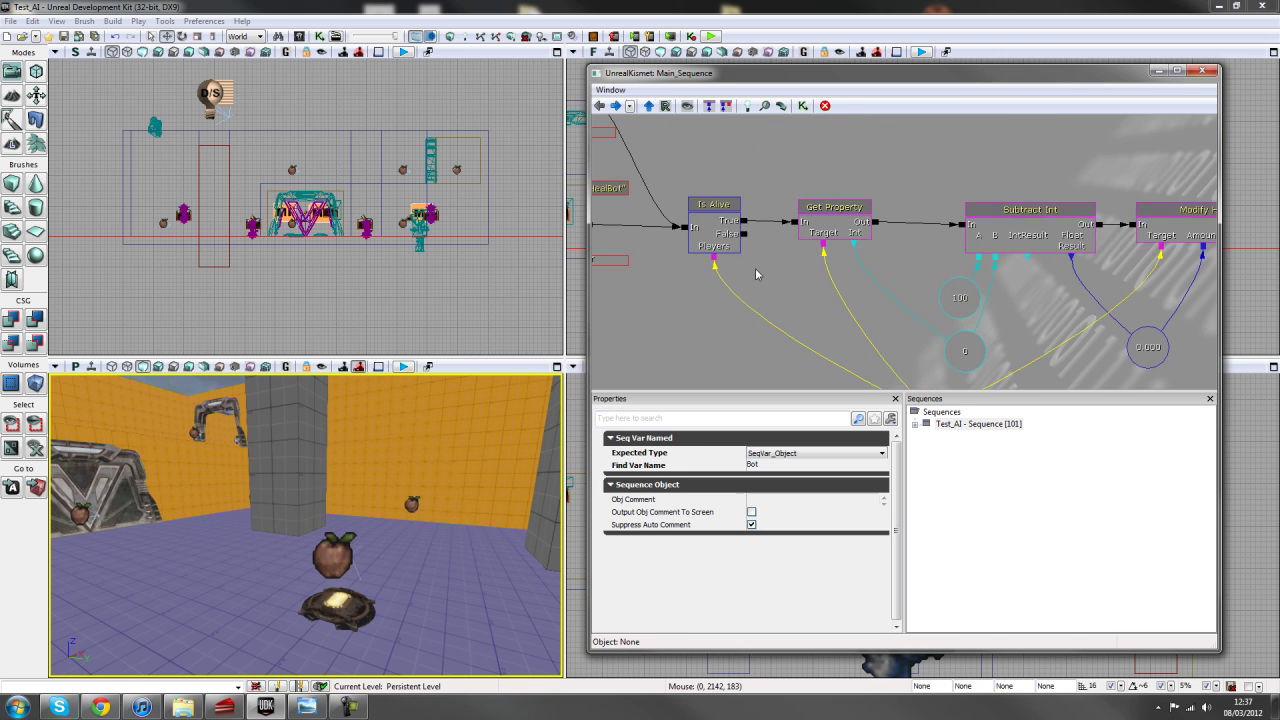
click(735, 250)
click(832, 232)
drag(832, 232, 716, 203)
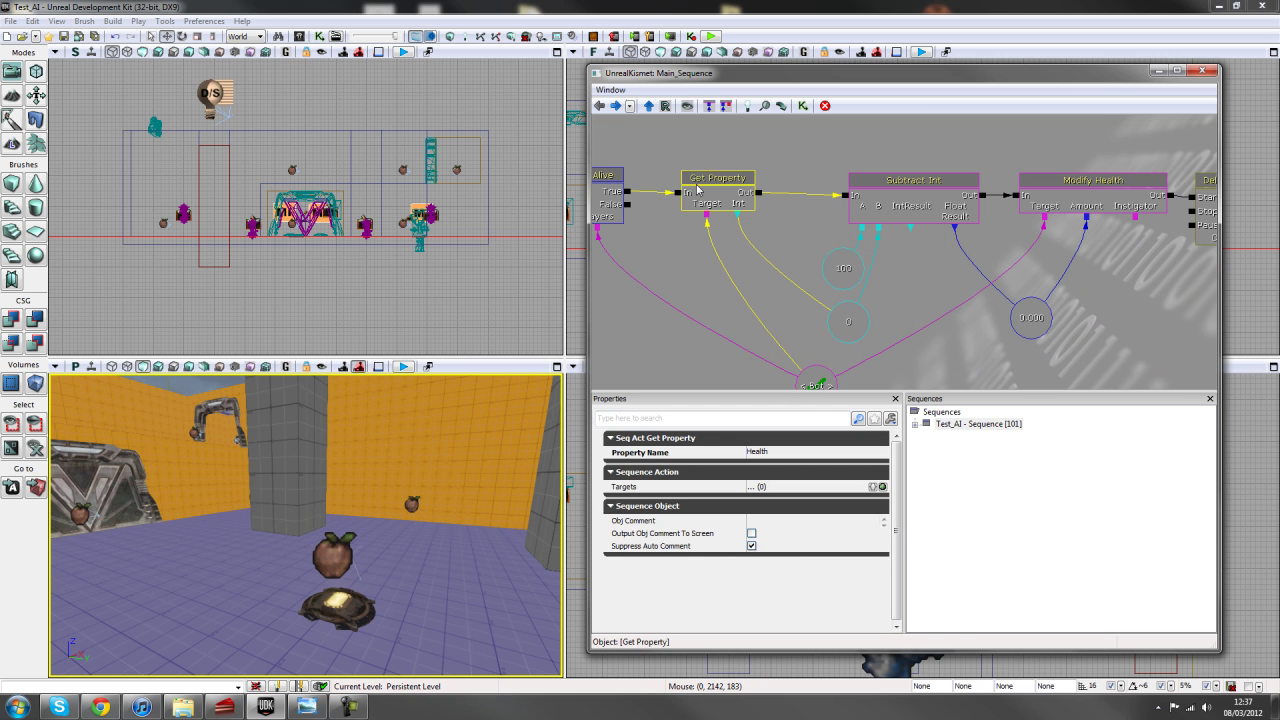
Check the Subtract Int node, its 100 integer, the float result and Modify Health
click(850, 322)
click(914, 212)
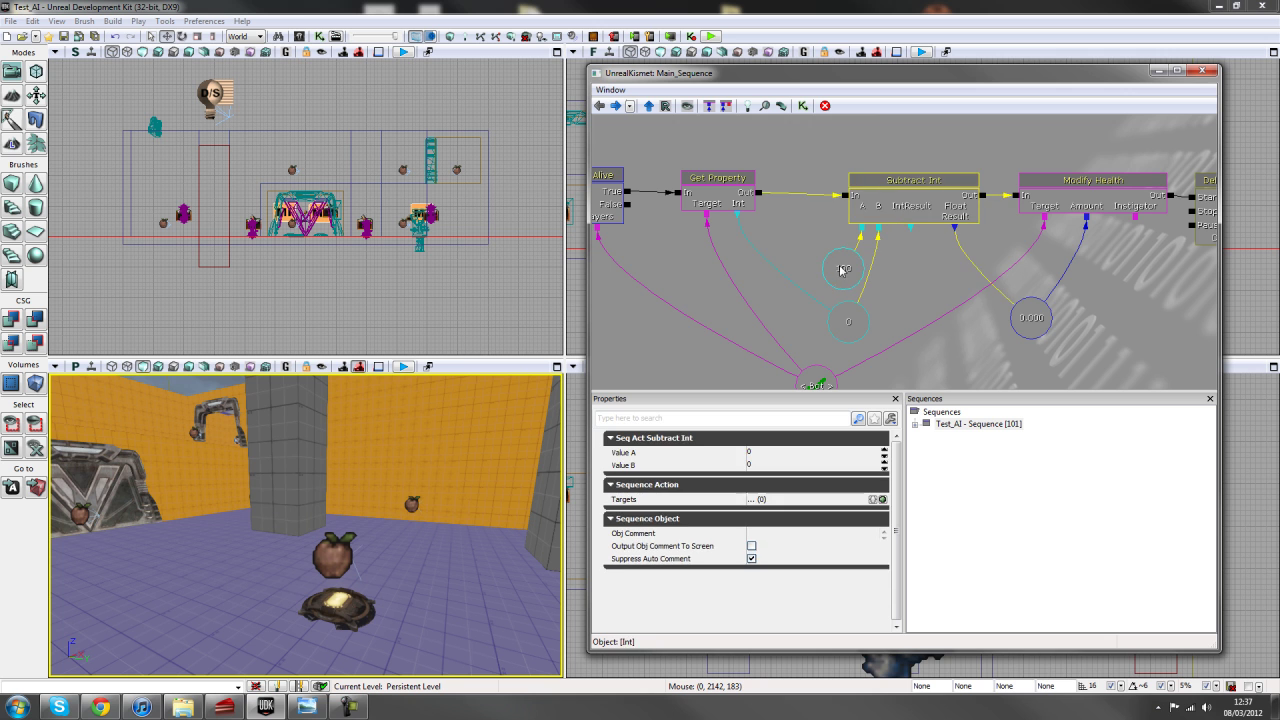
drag(908, 277, 773, 276)
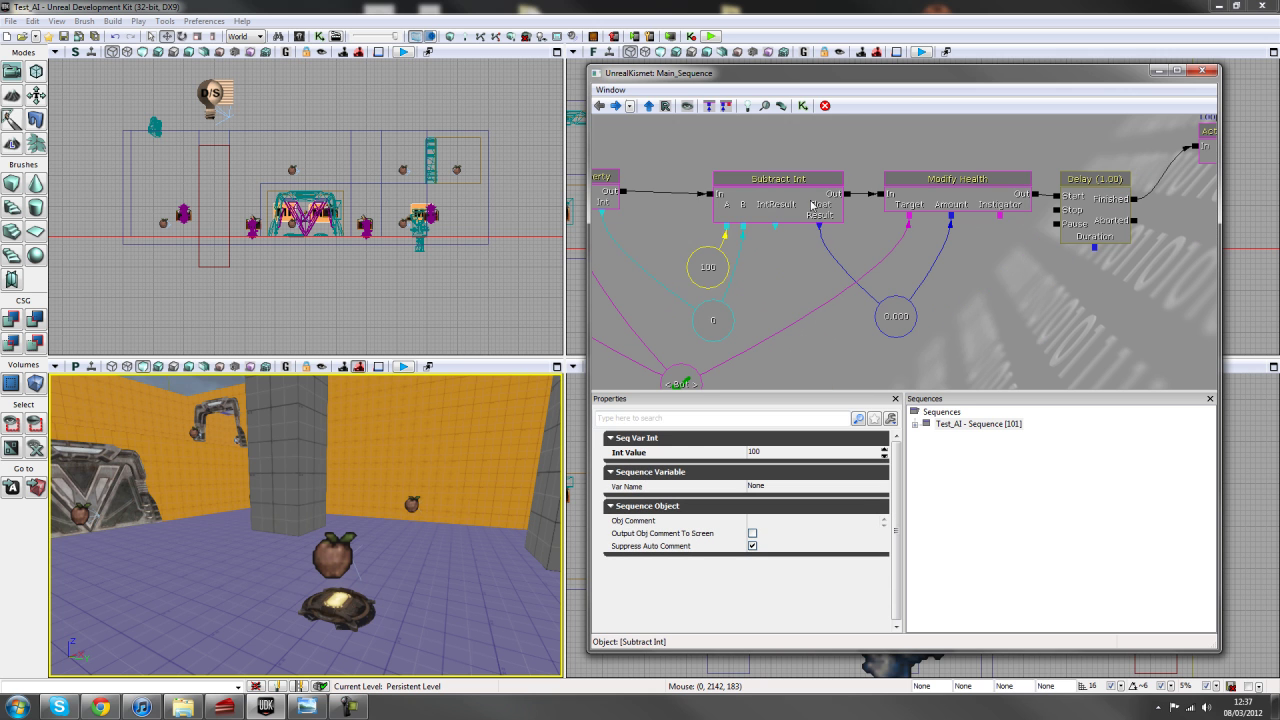
click(896, 314)
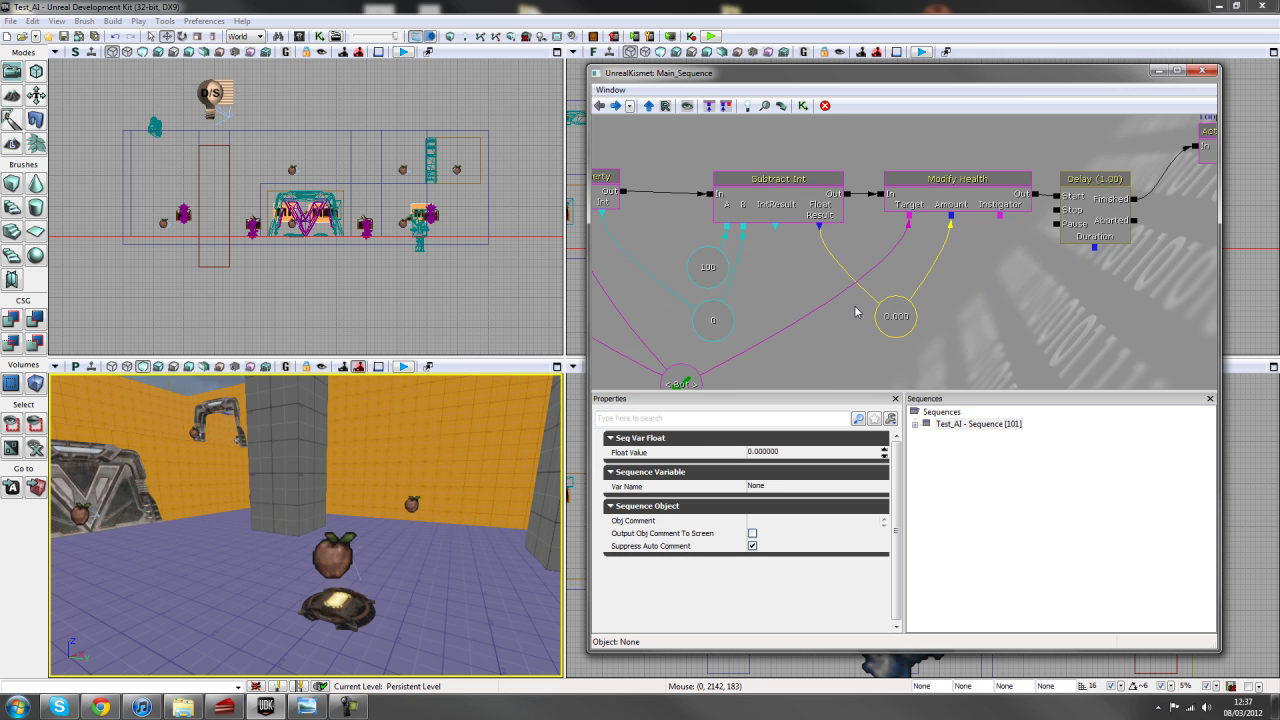
click(964, 200)
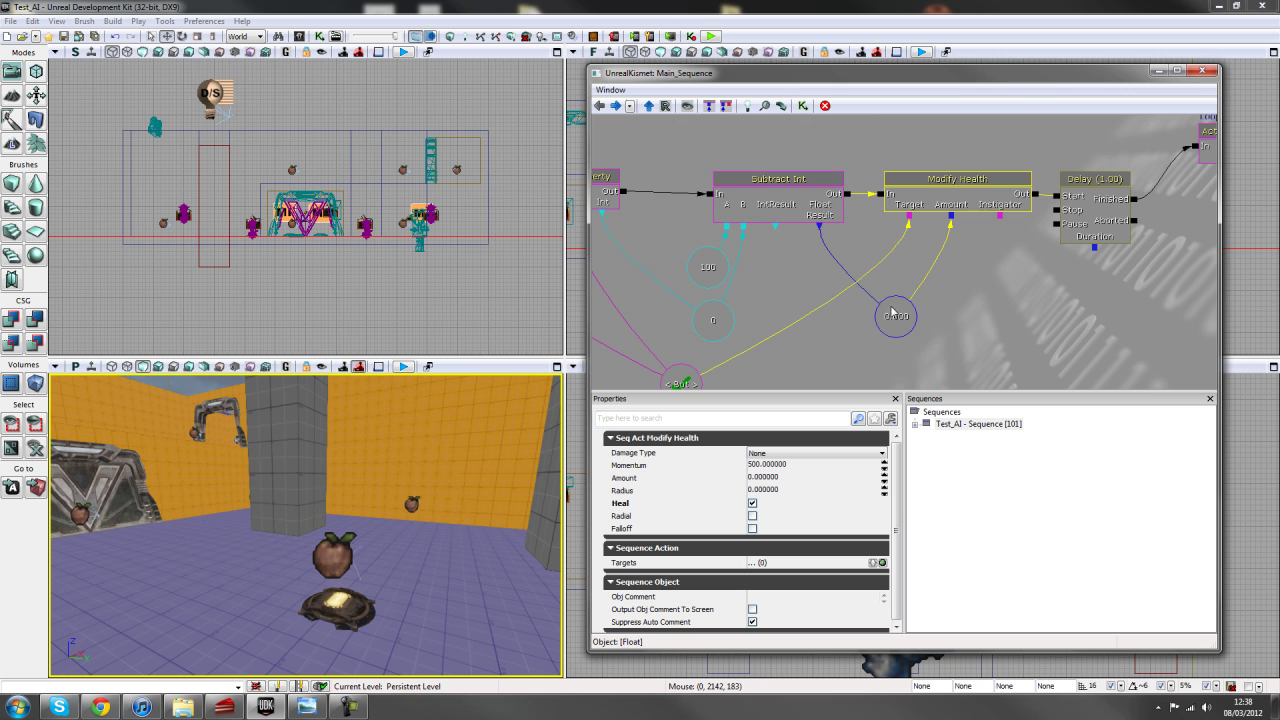
drag(989, 303, 879, 332)
Review the Delay node's properties and reselect it for editing
click(968, 238)
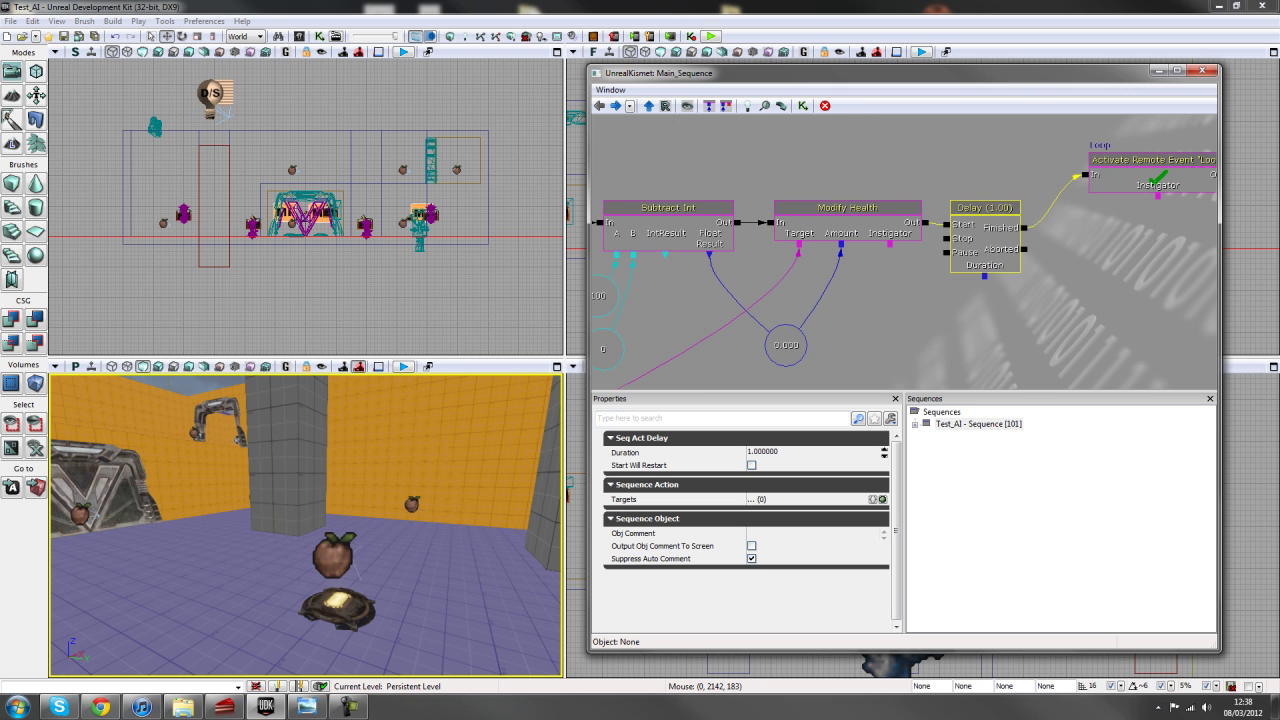
scroll(961, 315, down, 2)
scroll(1005, 294, down, 3)
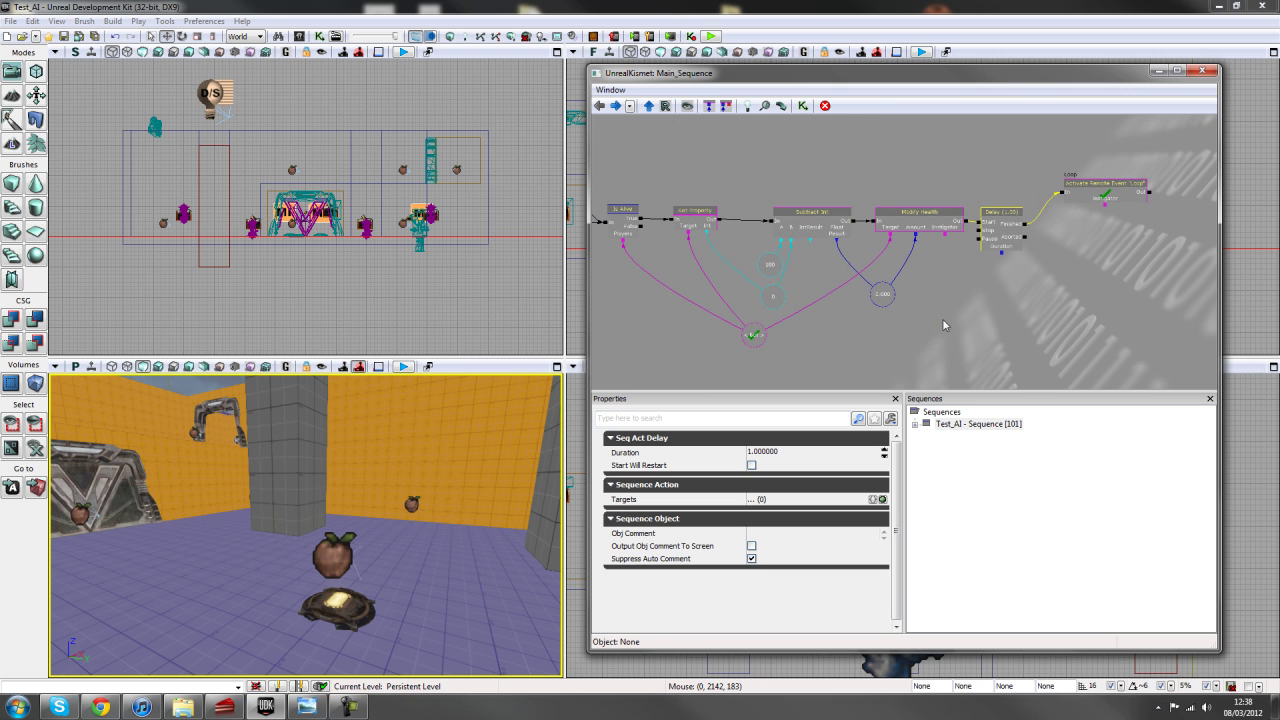
scroll(934, 303, up, 2)
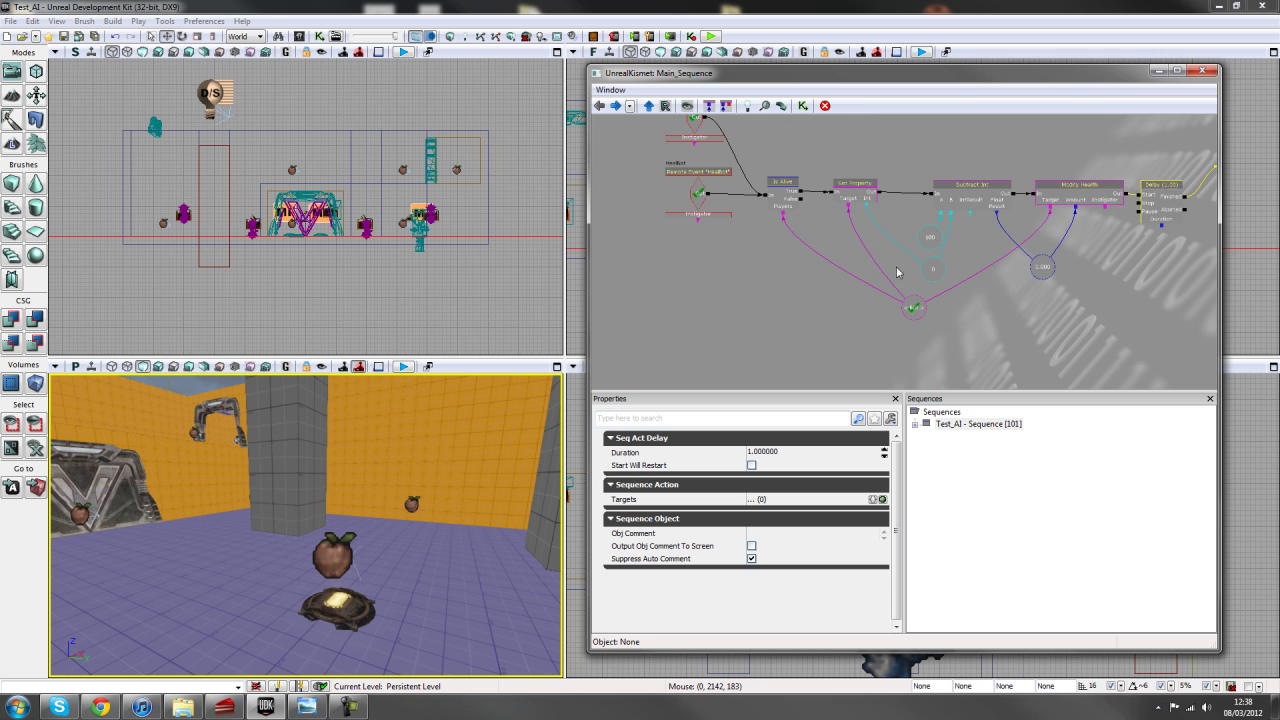
click(813, 310)
scroll(764, 293, up, 3)
drag(919, 263, 921, 262)
scroll(905, 241, up, 1)
scroll(908, 260, up, 1)
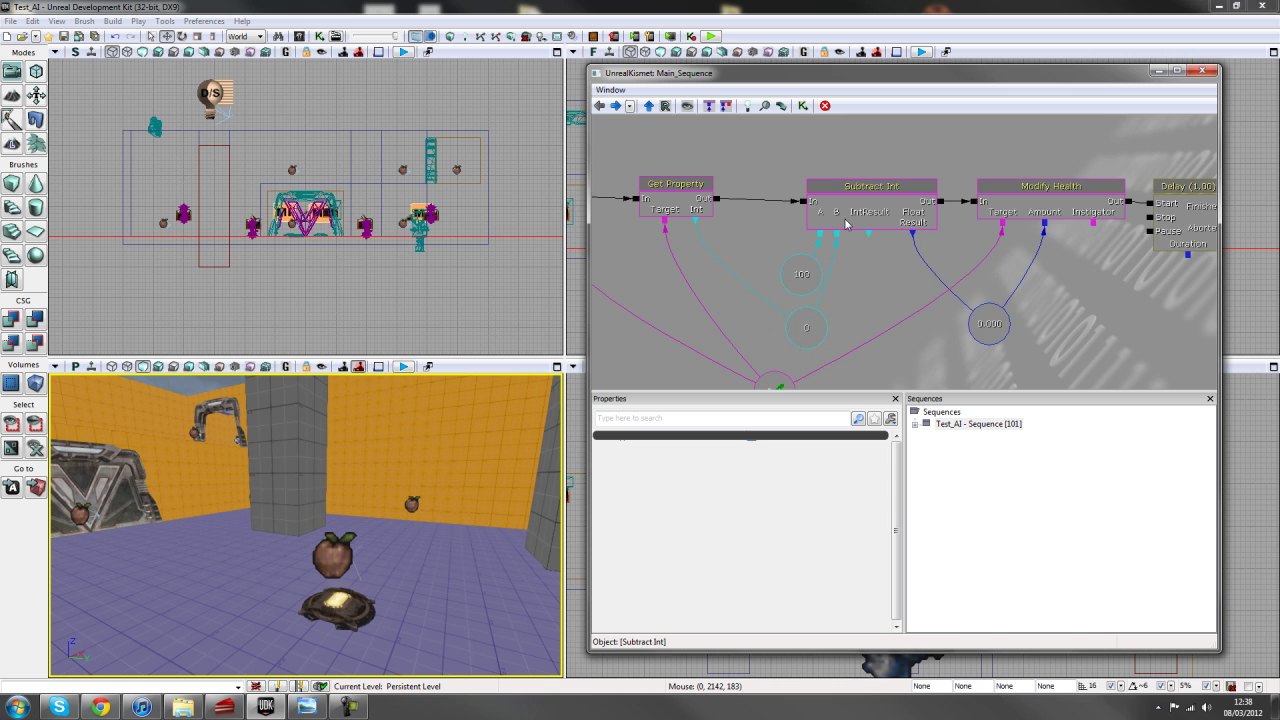
scroll(857, 320, down, 2)
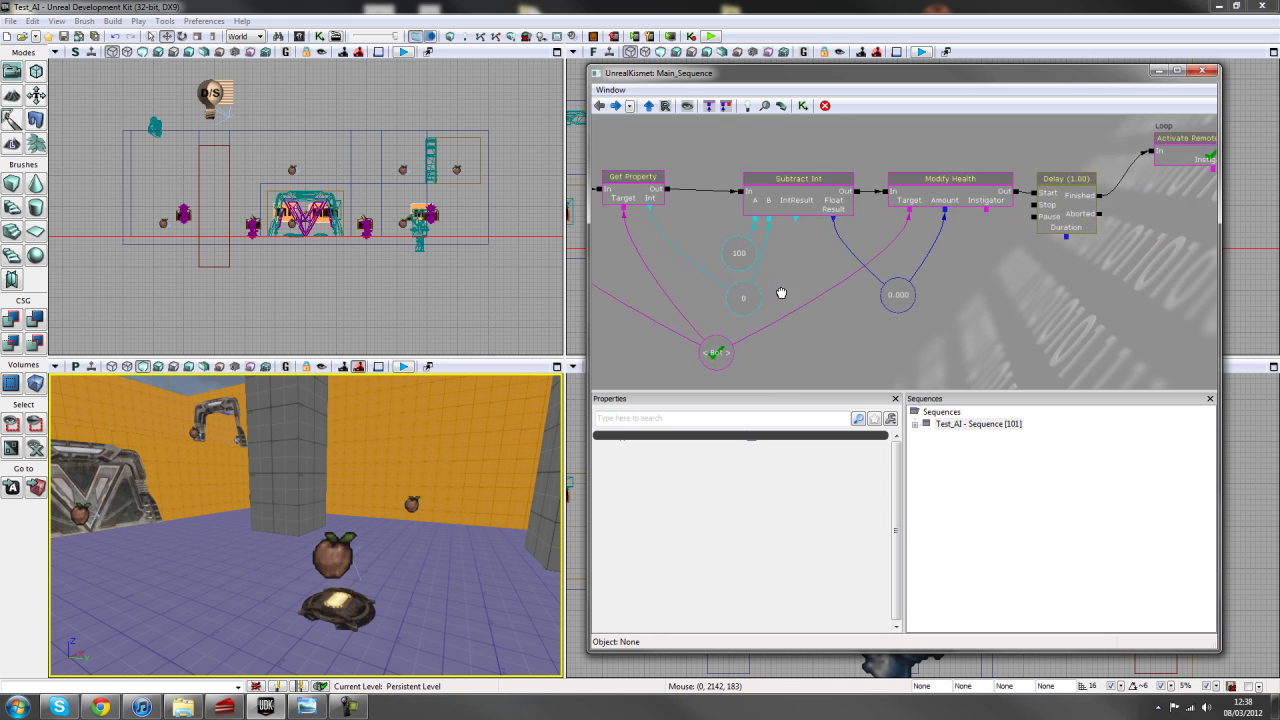
scroll(771, 297, up, 1)
scroll(949, 266, down, 1)
drag(1060, 300, 885, 350)
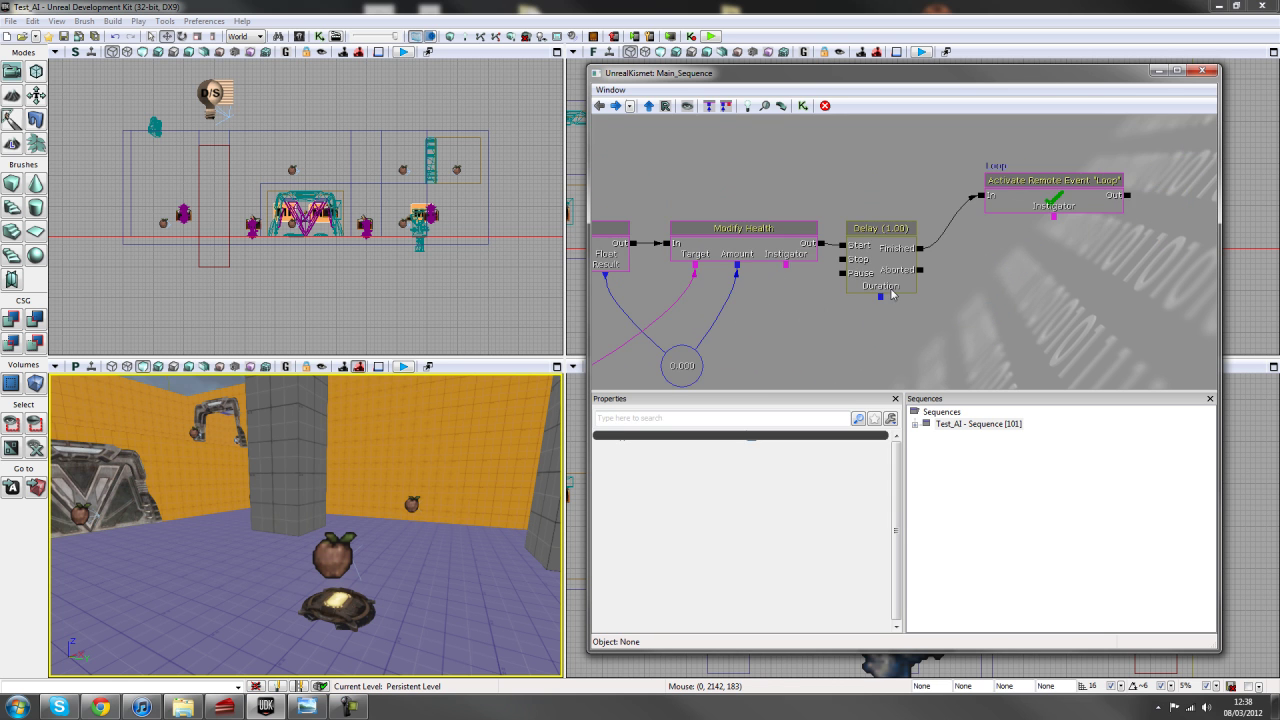
click(882, 268)
Set the Delay's duration to 0.5 seconds
click(784, 458)
text(0.5)
key(Return)
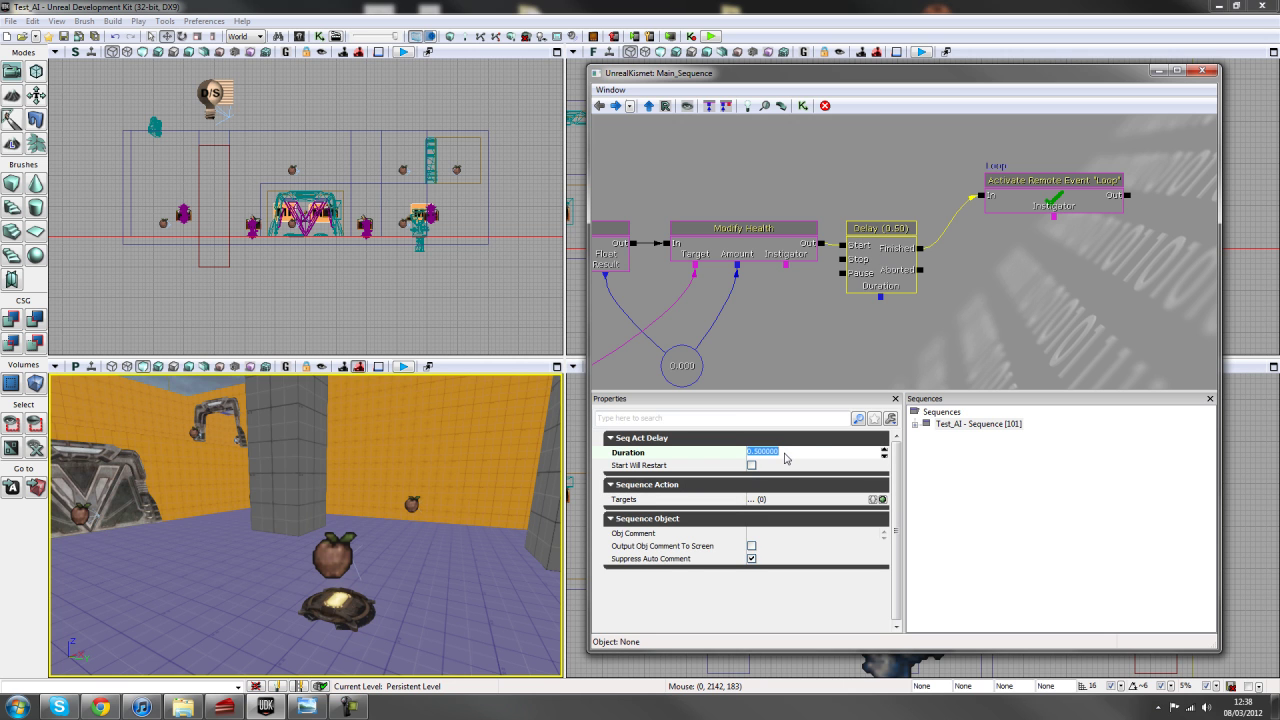
Line up the Delay node between Modify Health and the Loop remote event
click(947, 281)
click(883, 233)
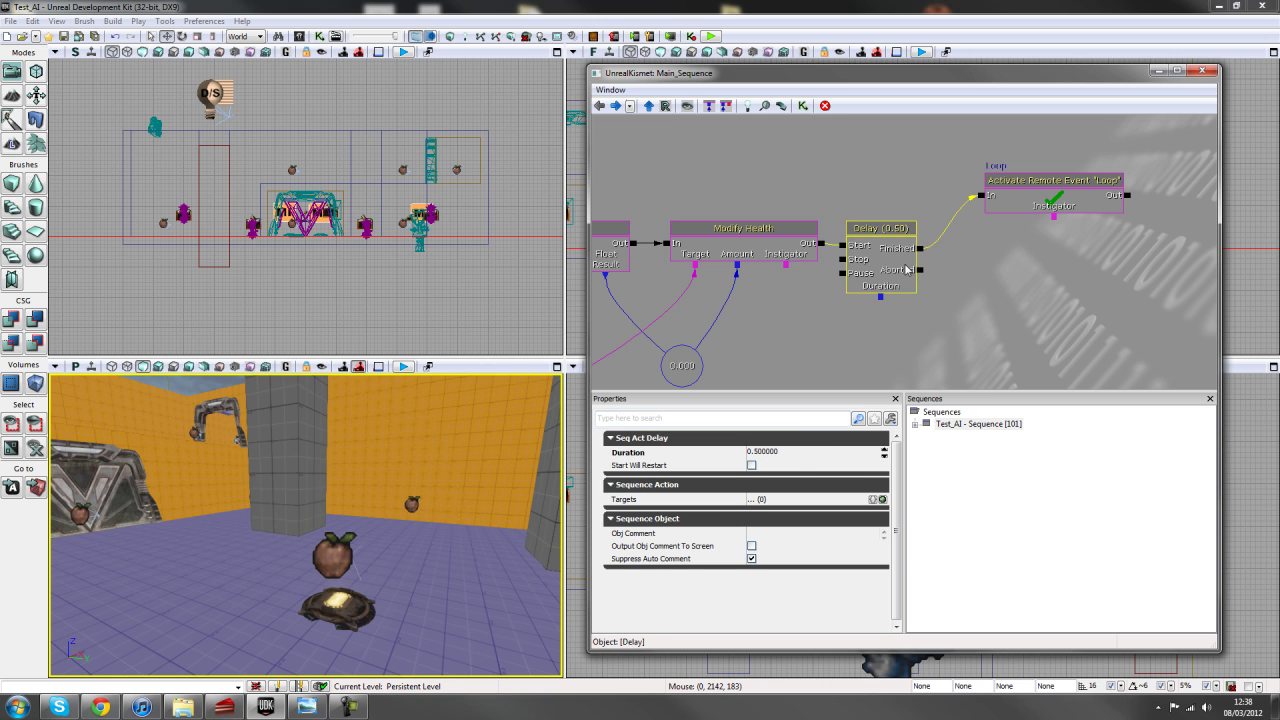
ctrl+drag(869, 265, 885, 254)
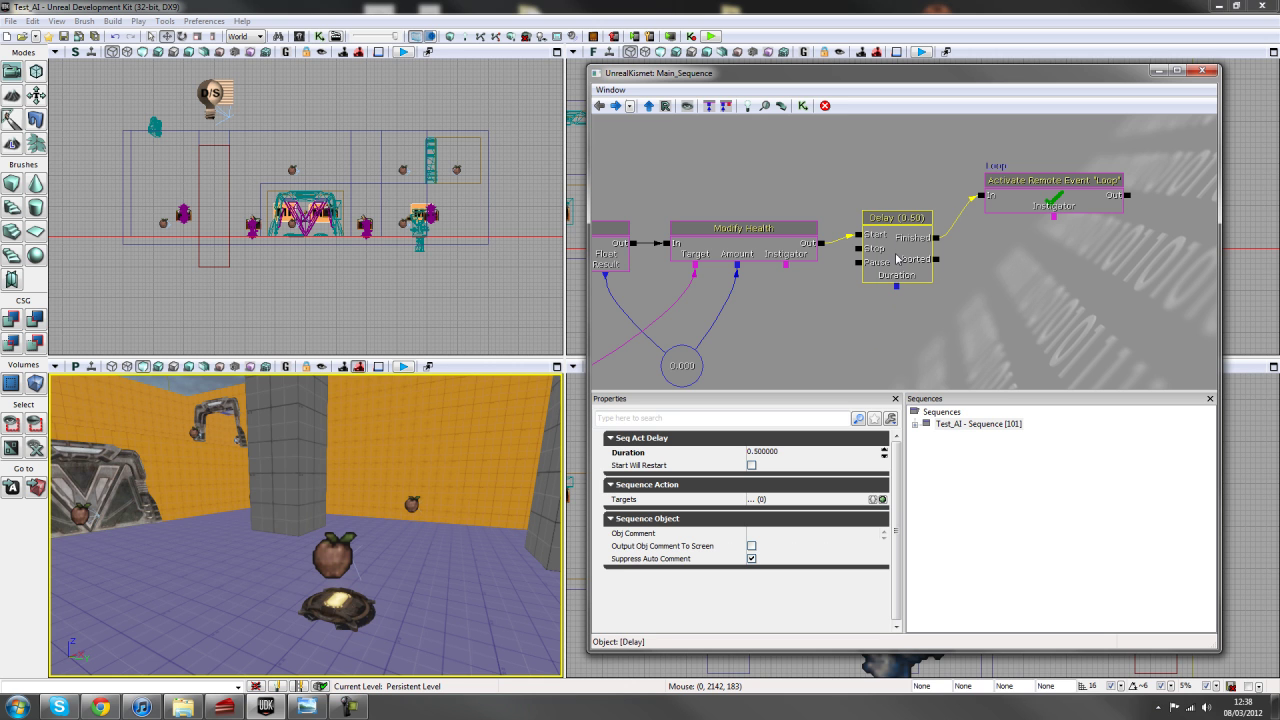
drag(936, 304, 914, 270)
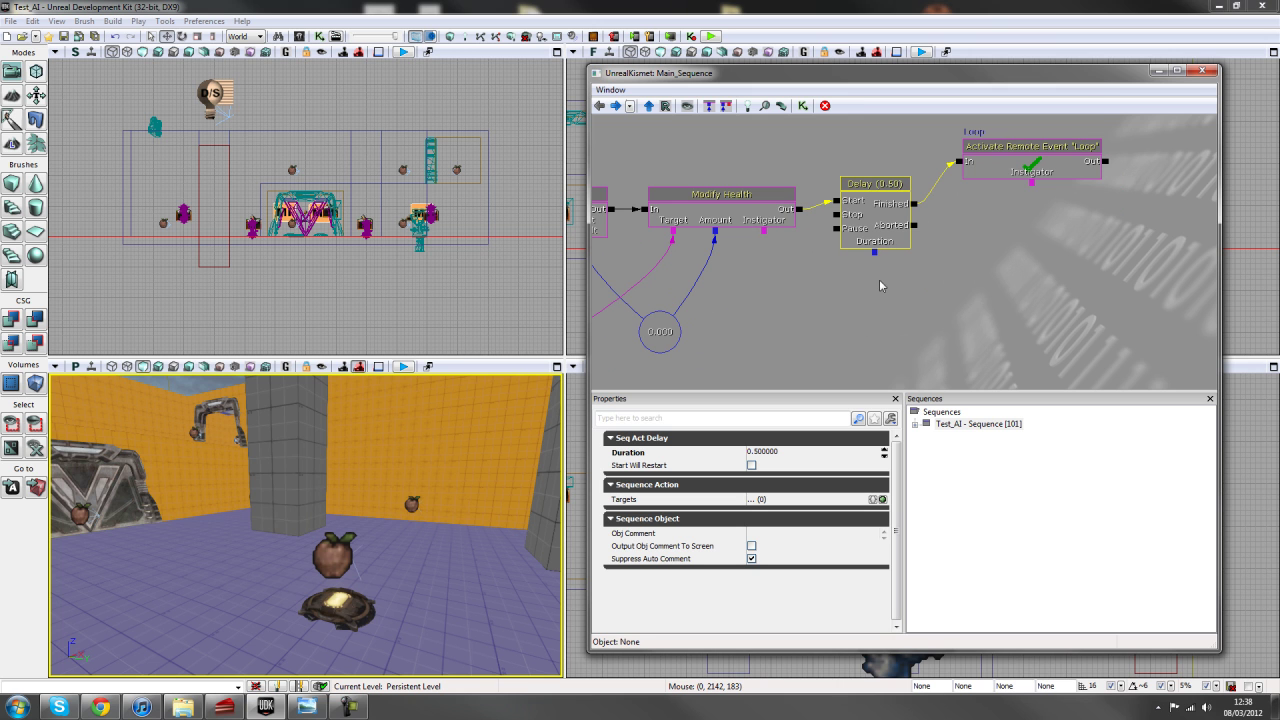
Add a Log action below the Loop event, fired by the Delay's Finished output
click(918, 209)
drag(918, 209, 982, 246)
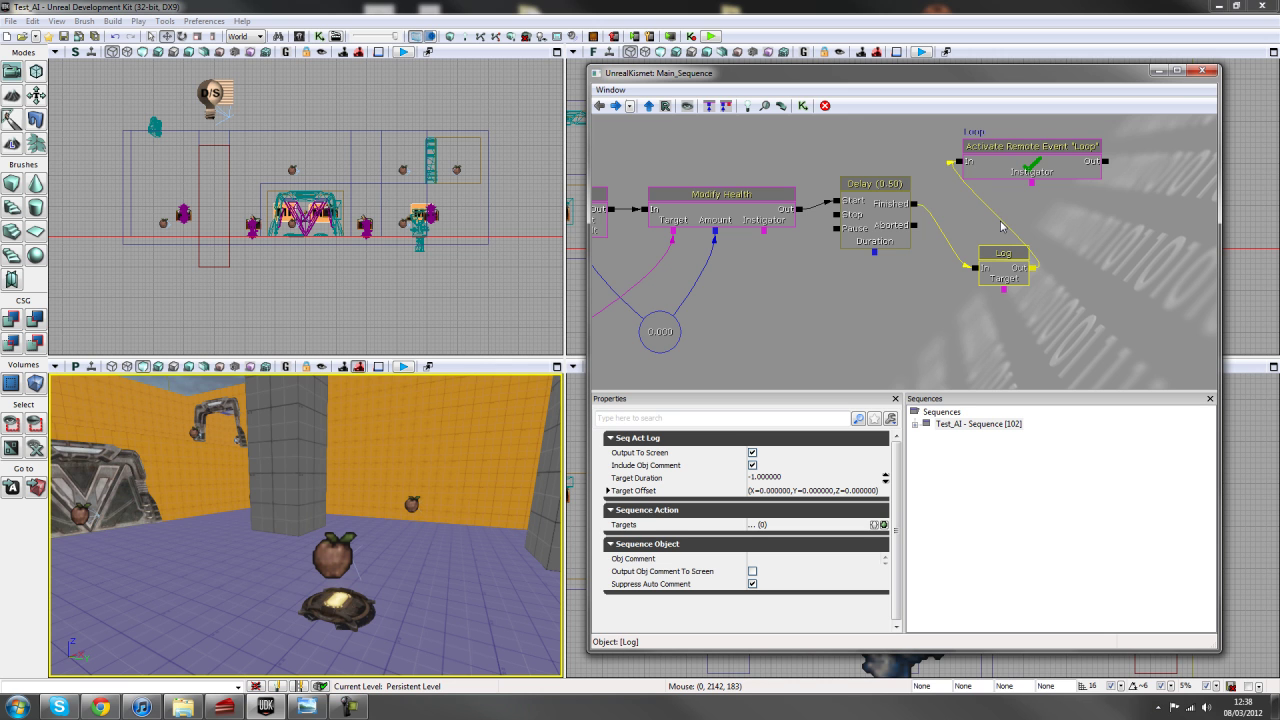
drag(958, 161, 916, 204)
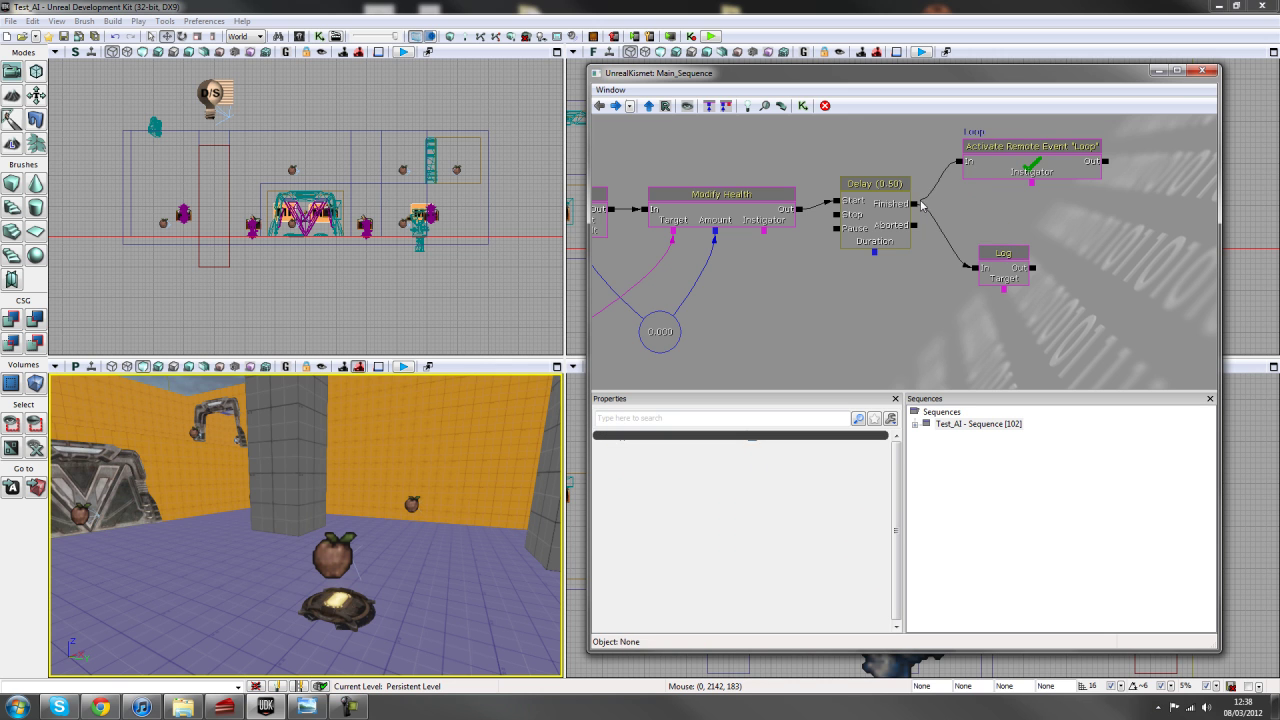
click(972, 168)
click(1003, 258)
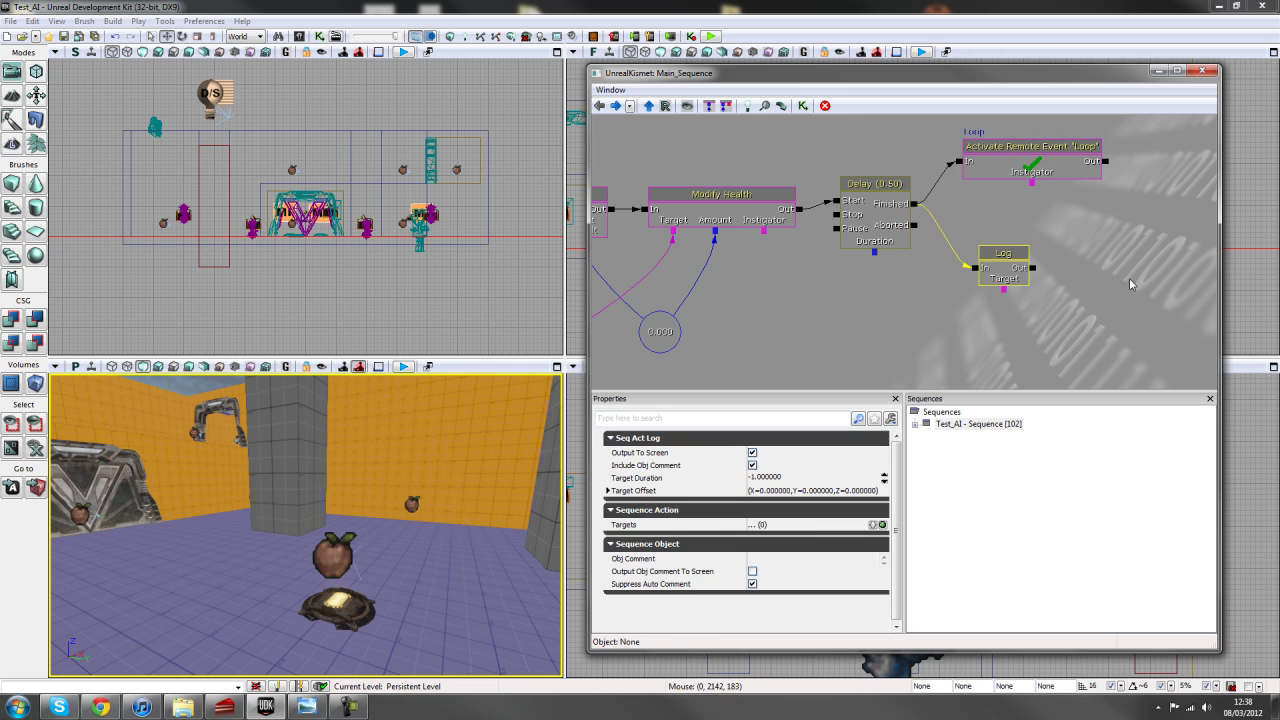
drag(1108, 271, 1040, 230)
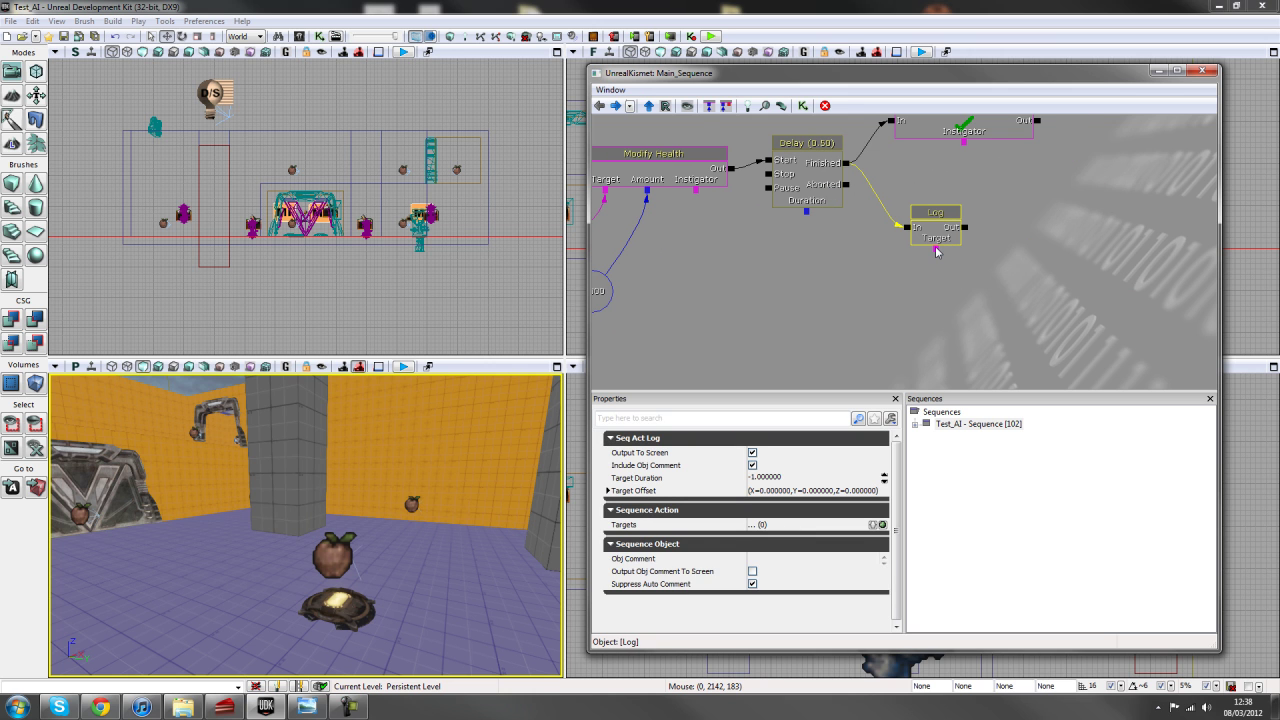
Give the Log a Player variable Target and an exposed Float input linked to 0.000
click(936, 251)
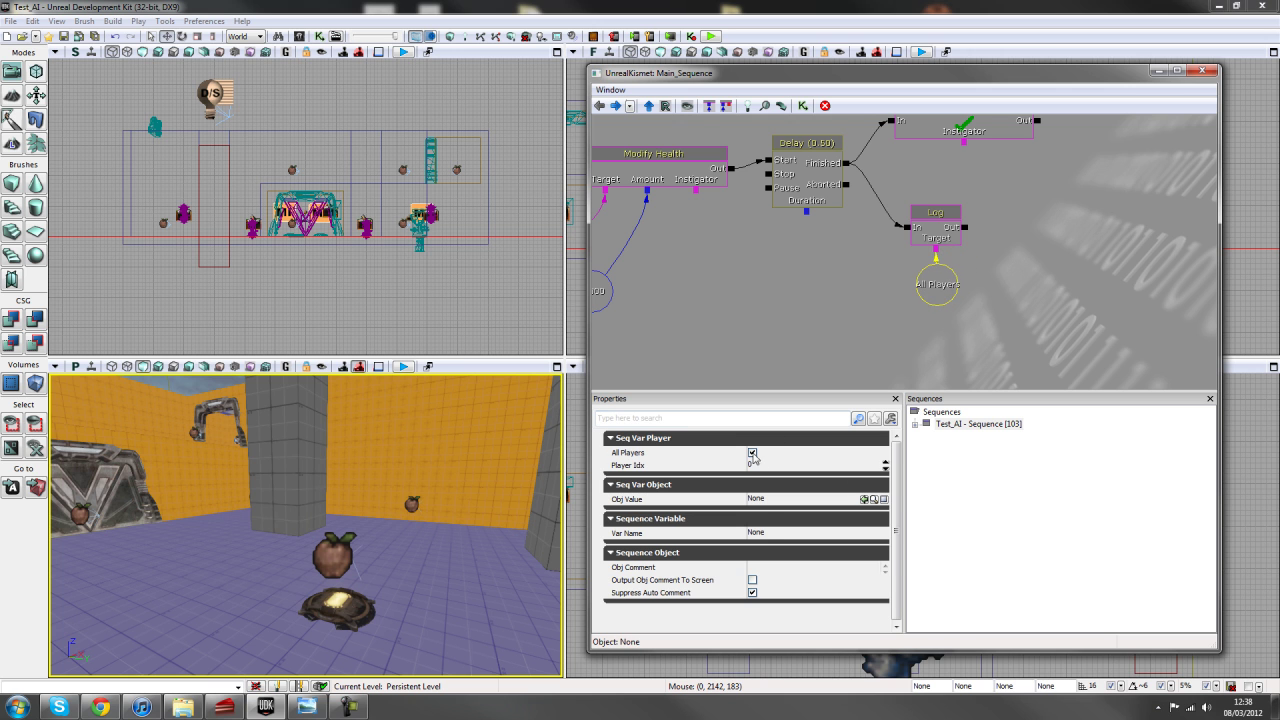
click(940, 233)
right_click(940, 233)
mouse_move(1012, 220)
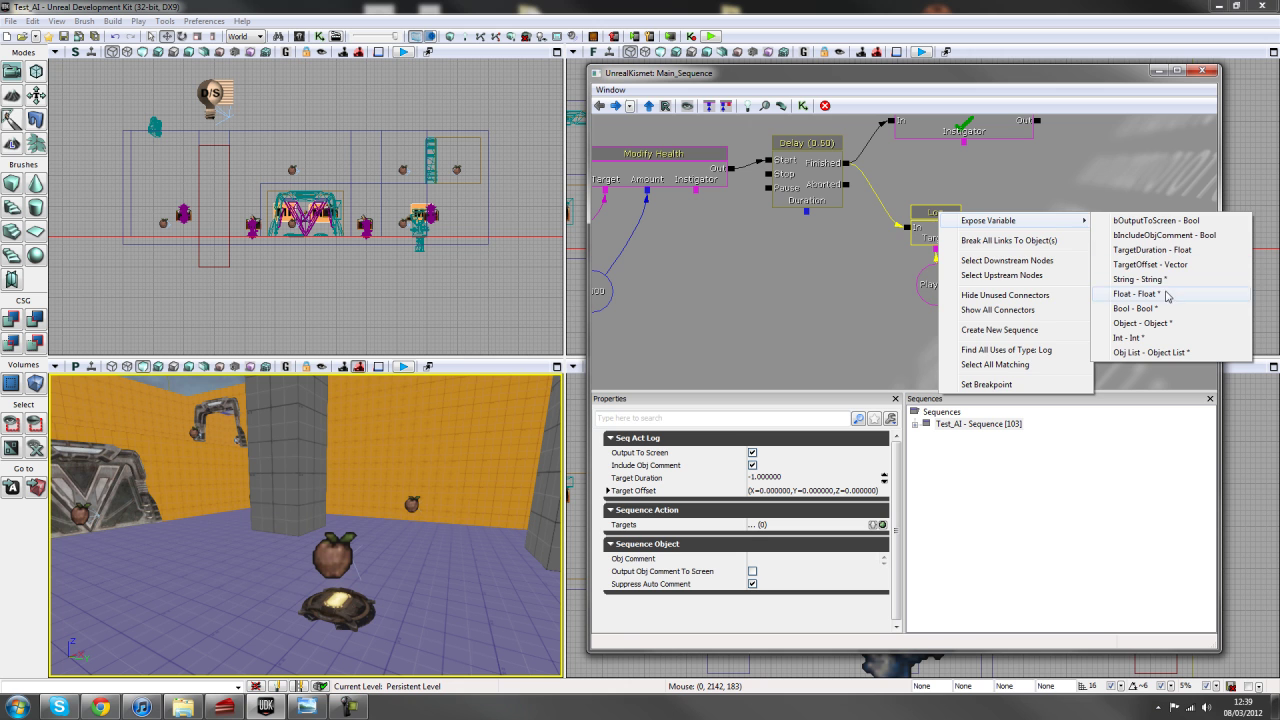
click(1100, 293)
drag(998, 278, 1045, 252)
click(1045, 252)
mouse_move(886, 250)
mouse_down()
mouse_move(1030, 262)
mouse_move(696, 301)
mouse_move(744, 295)
mouse_up()
mouse_move(832, 250)
mouse_down()
mouse_move(928, 241)
mouse_move(805, 271)
mouse_up()
Position Player 0 under the Log and check the Log's links
click(1015, 247)
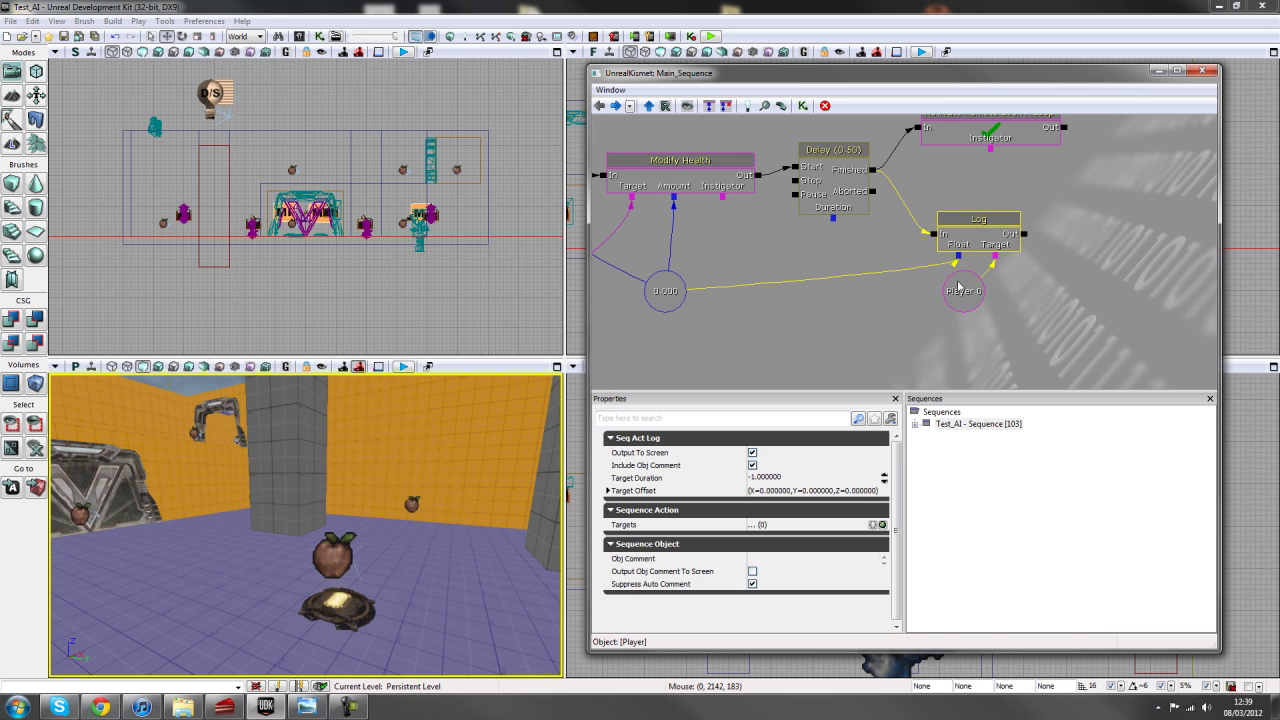
drag(964, 292, 1000, 292)
click(953, 307)
drag(958, 248, 954, 280)
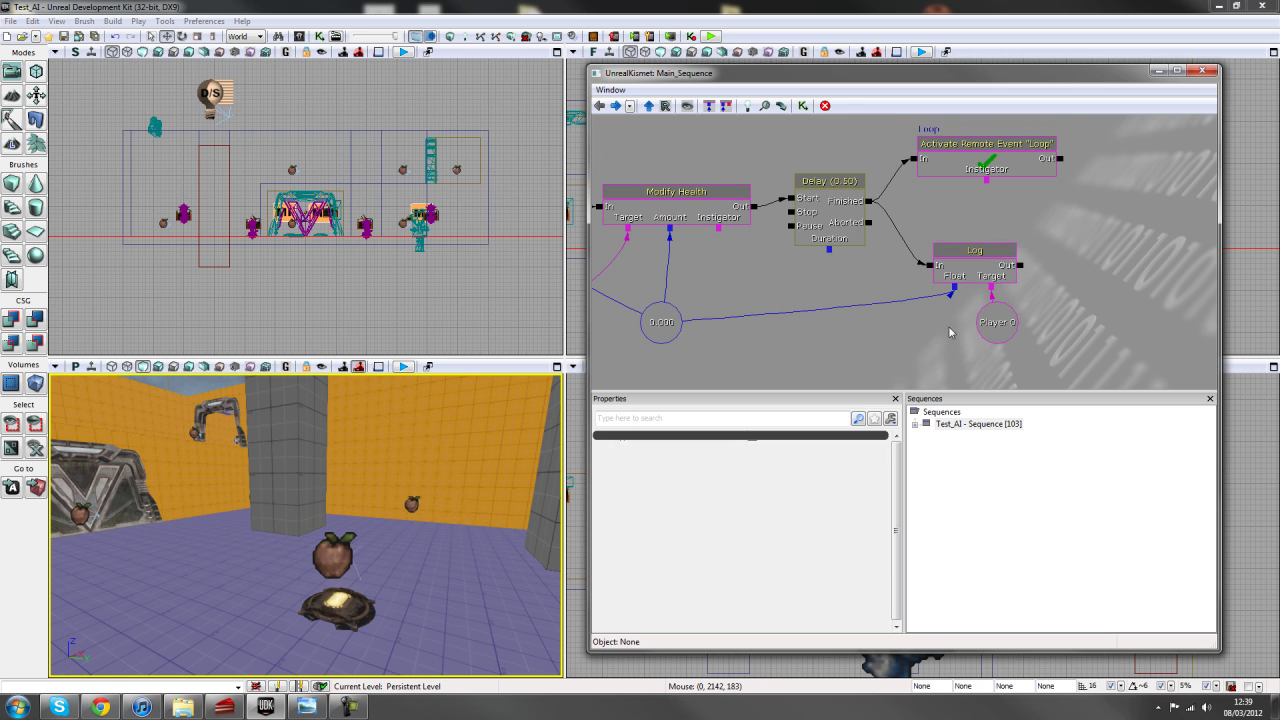
click(980, 281)
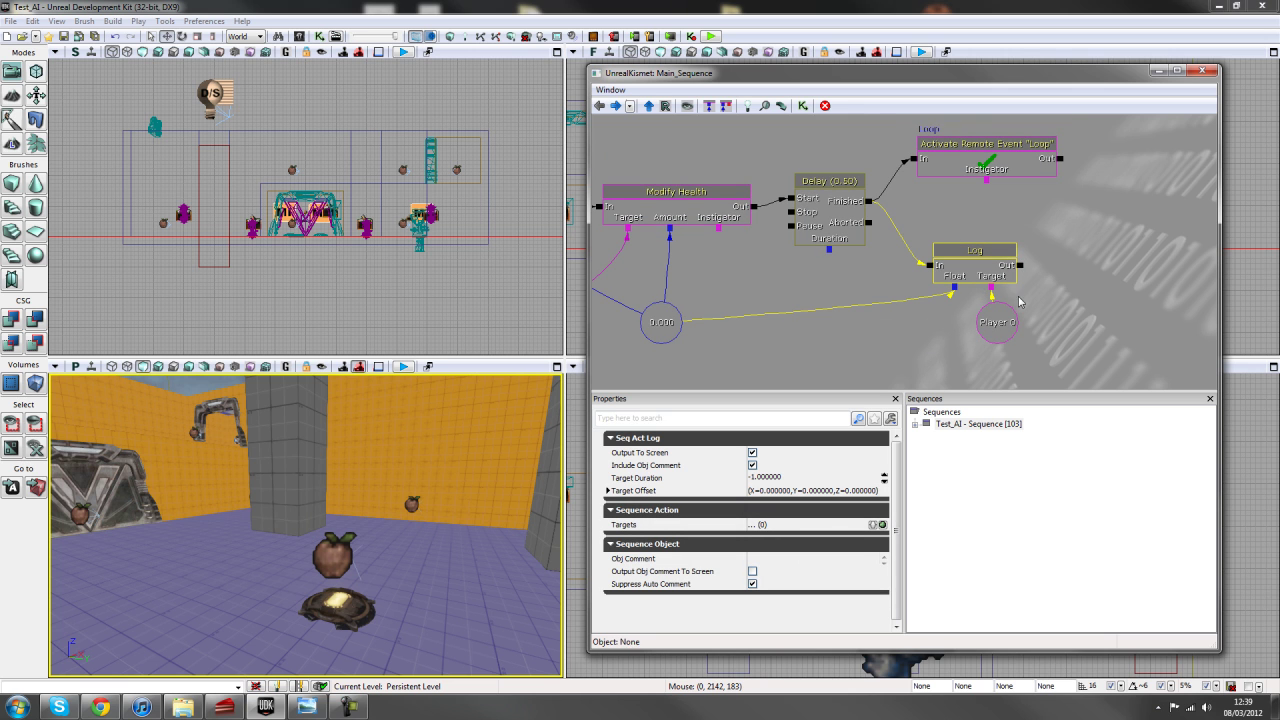
click(917, 332)
scroll(918, 331, down, 2)
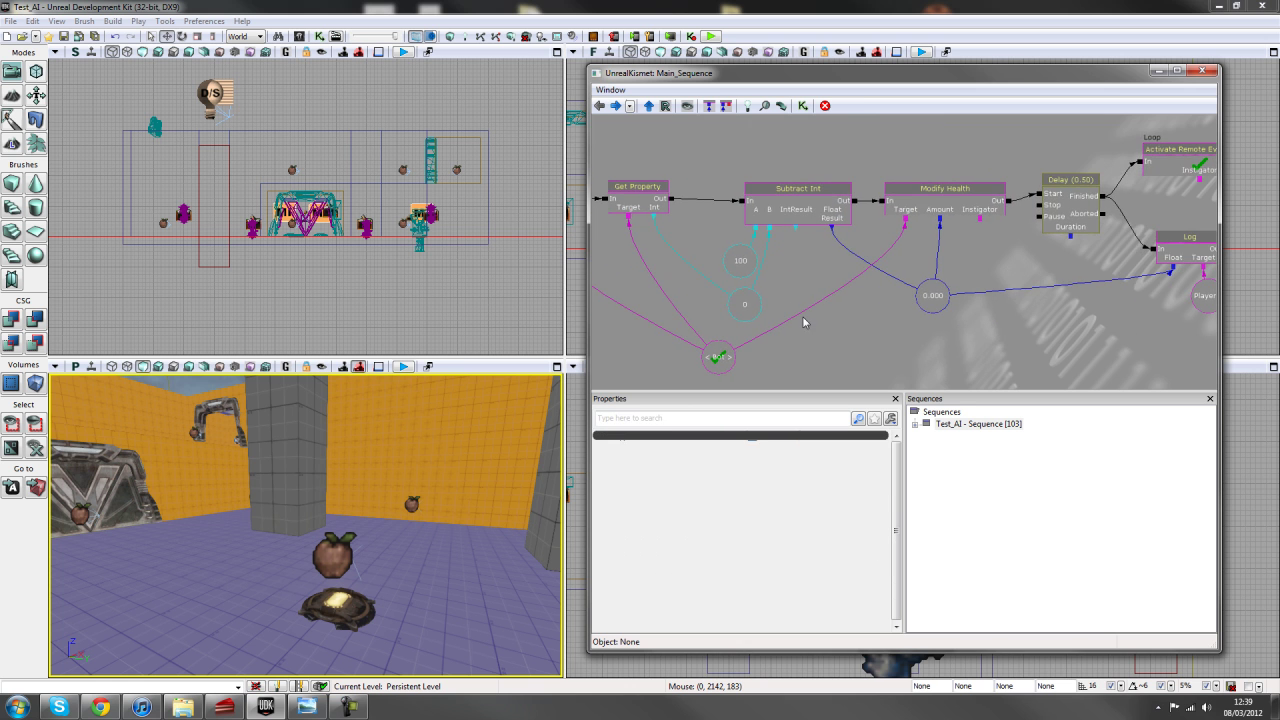
Select the weapon pickup base in the perspective viewport
drag(818, 318, 1007, 370)
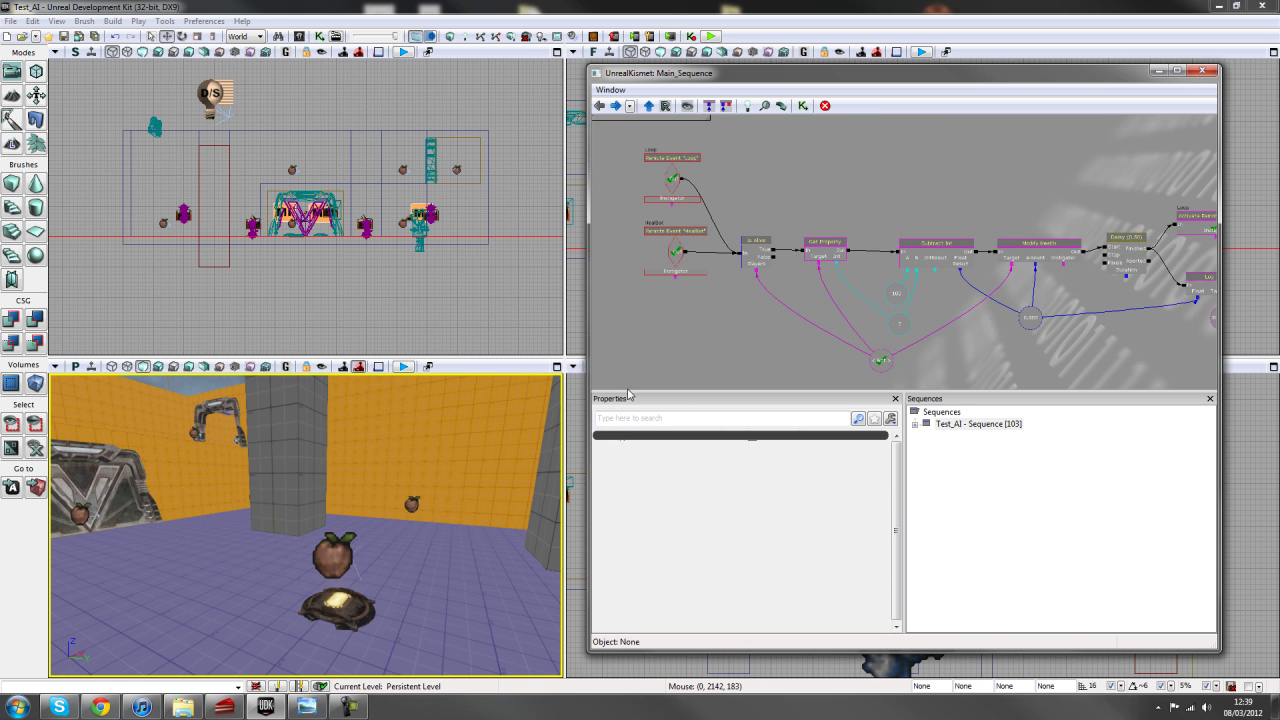
click(350, 612)
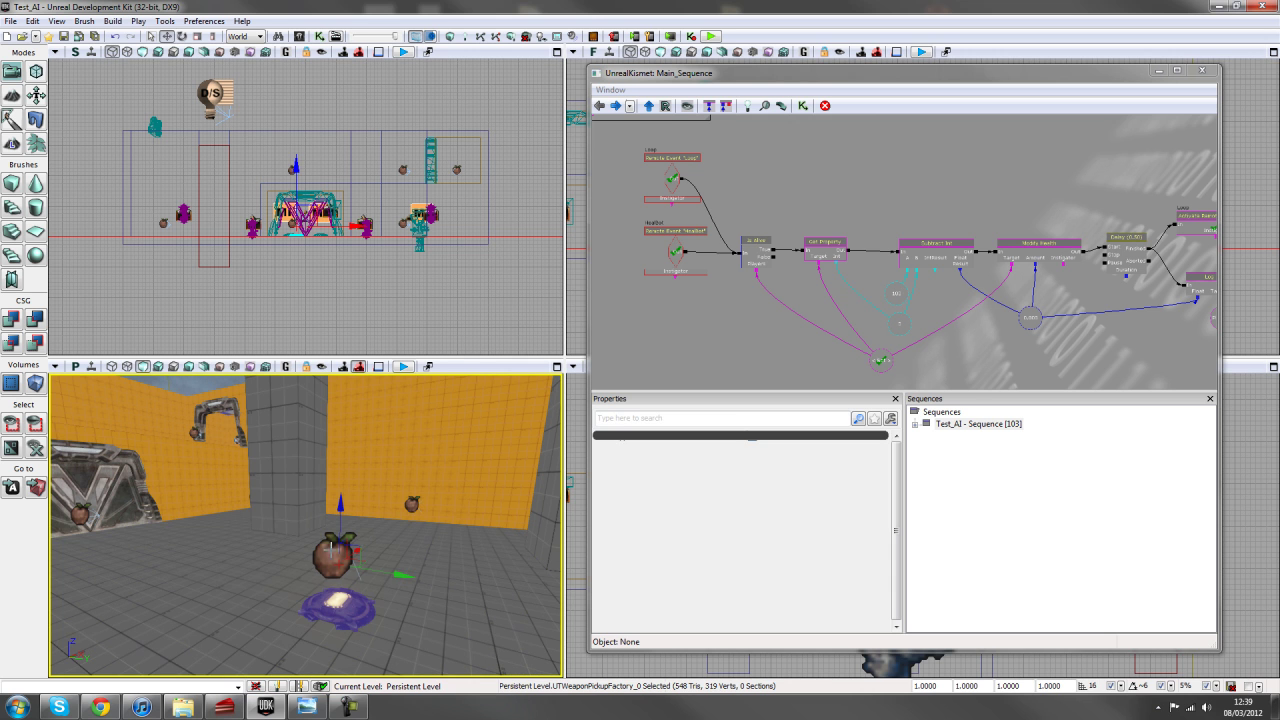
mouse_move(160, 487)
mouse_down()
mouse_move(130, 487)
mouse_move(160, 487)
mouse_up()
drag(263, 533, 285, 533)
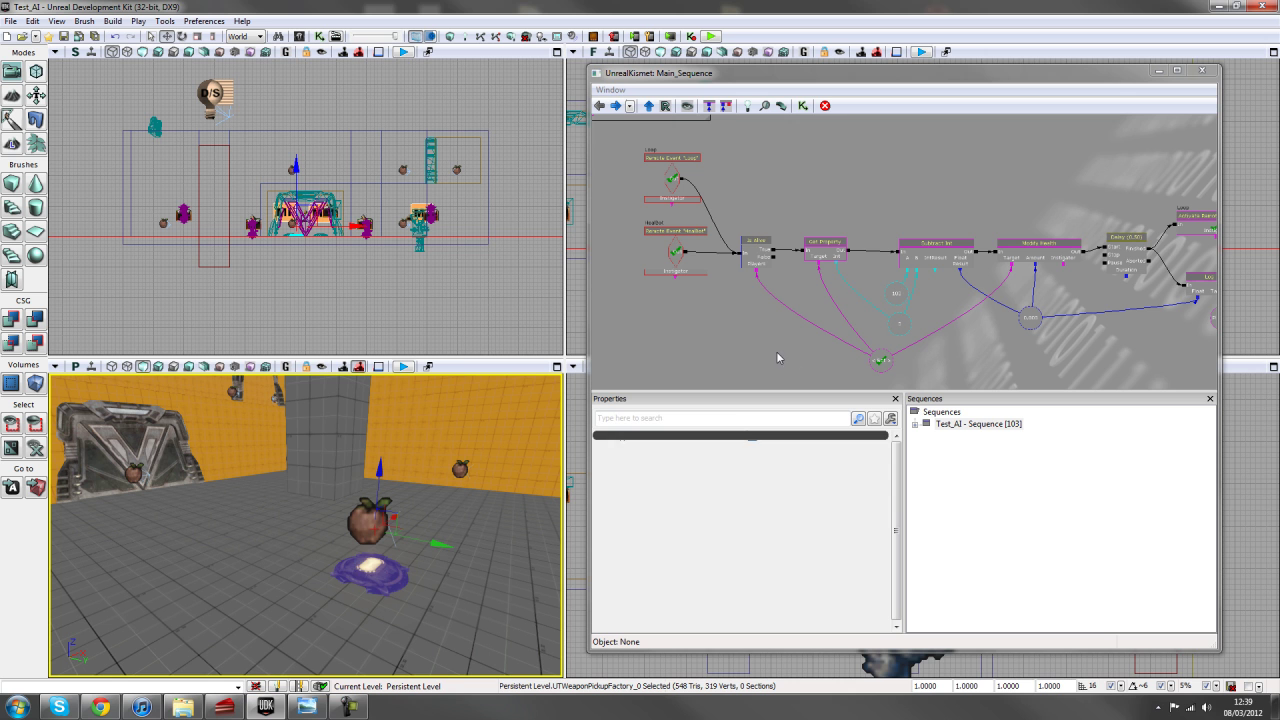
Frame the Loop and HealBot events beside Is Alive in Kismet
click(707, 338)
scroll(707, 338, up, 2)
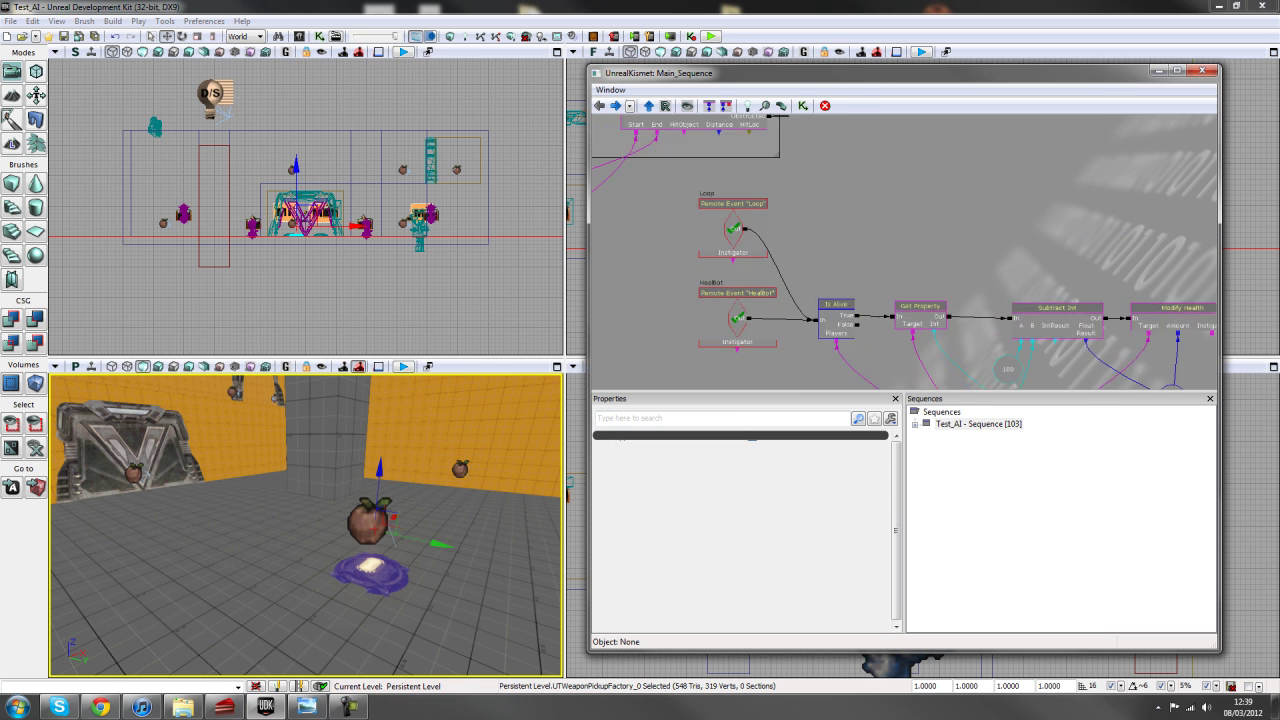
scroll(707, 338, up, 1)
click(823, 325)
drag(870, 210, 910, 243)
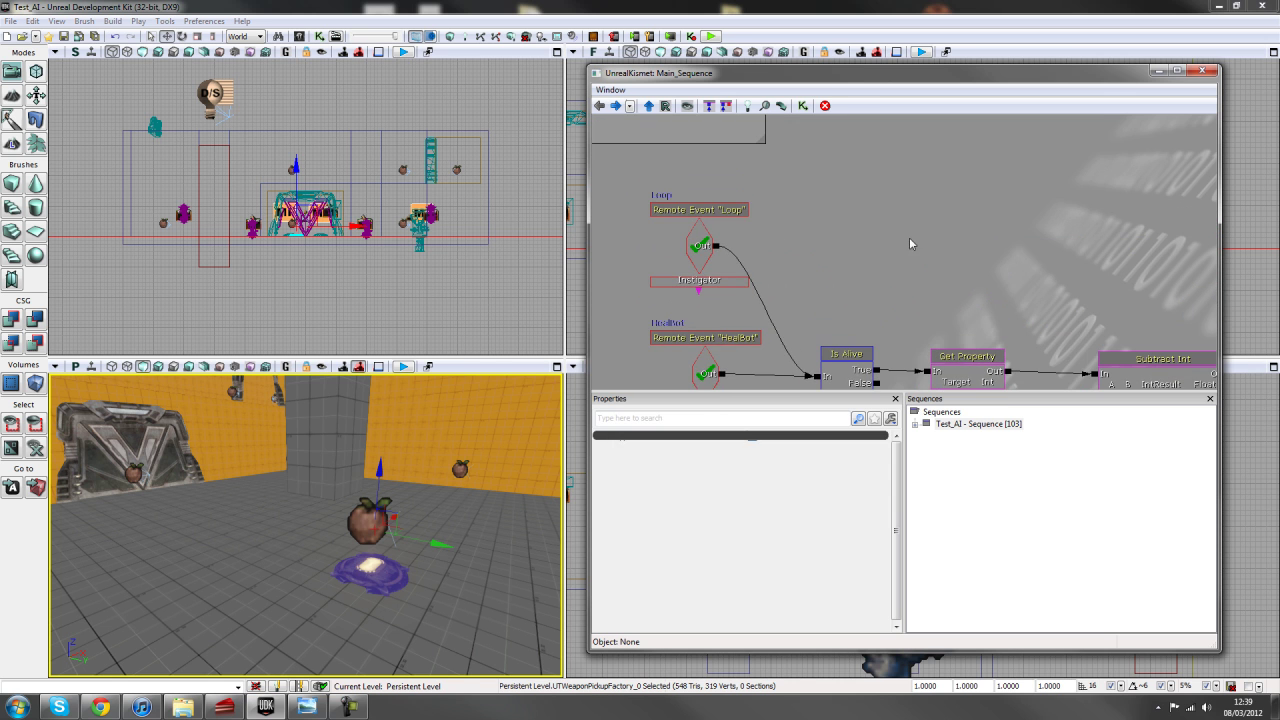
Add an Is Using Weapon condition fed by the Loop event's output
right_click(837, 195)
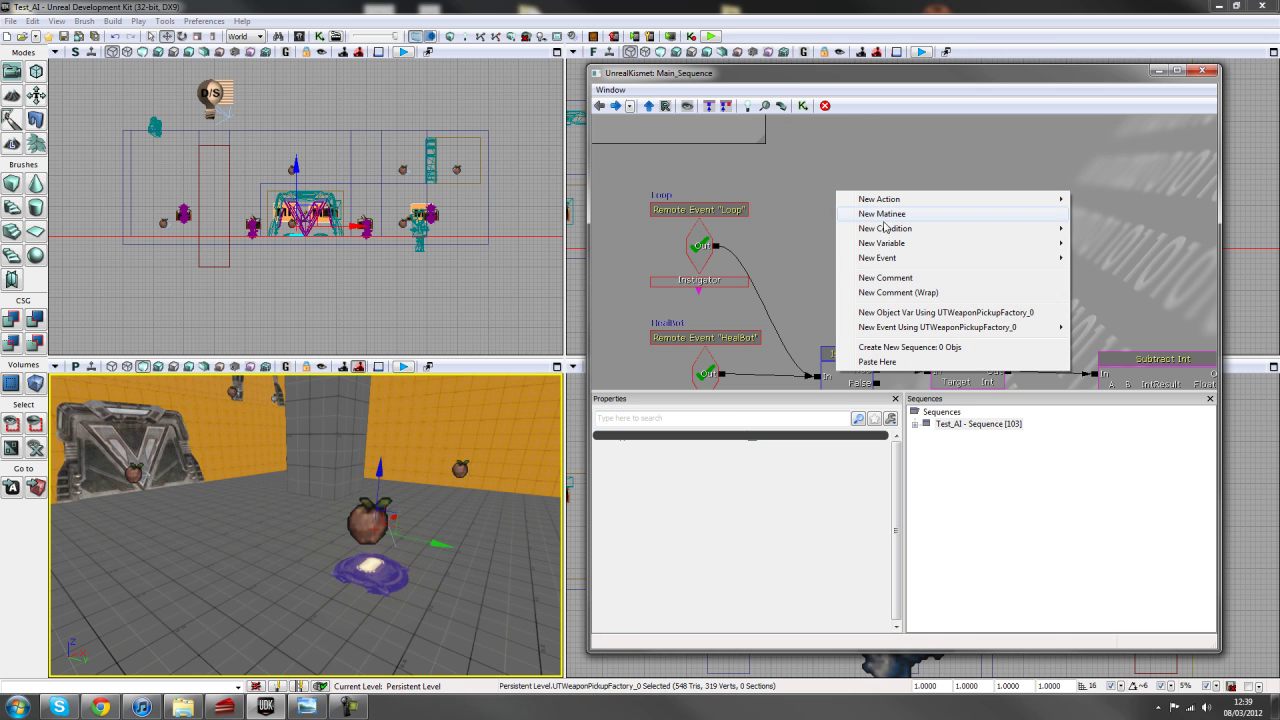
mouse_move(885, 228)
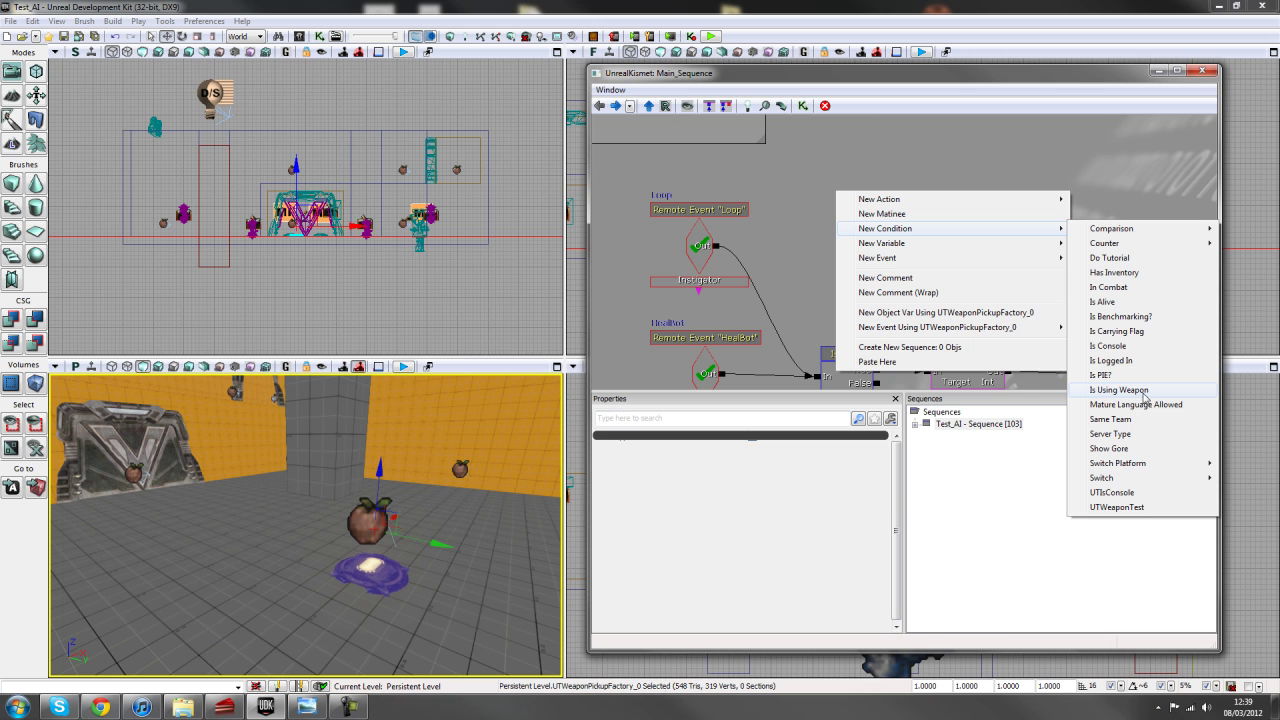
click(1136, 392)
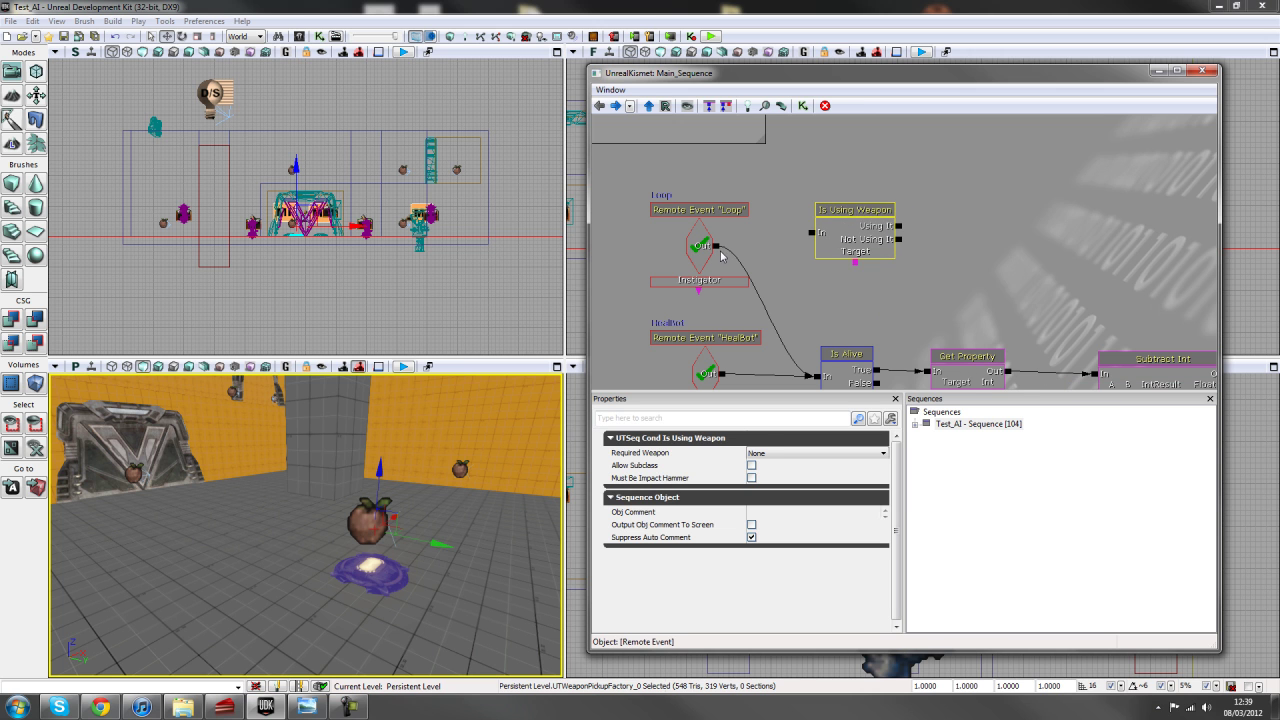
drag(716, 246, 808, 240)
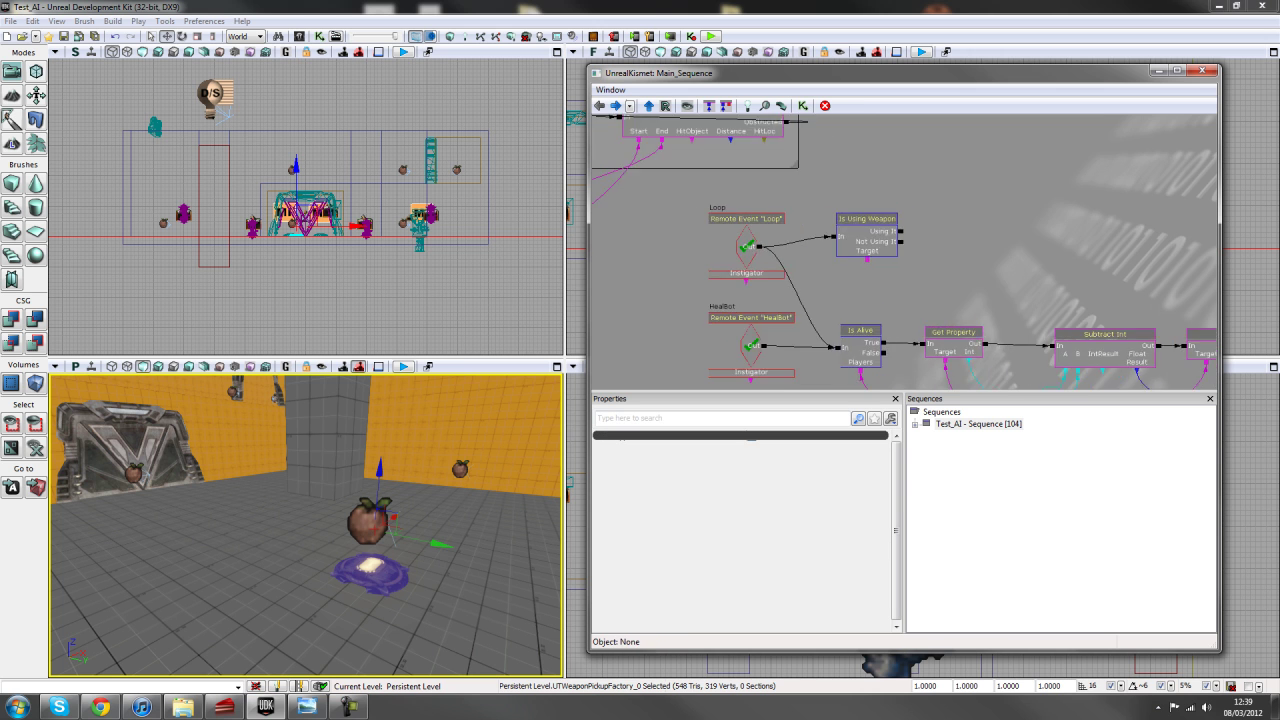
scroll(900, 250, down, 1)
right_click(720, 297)
click(1086, 284)
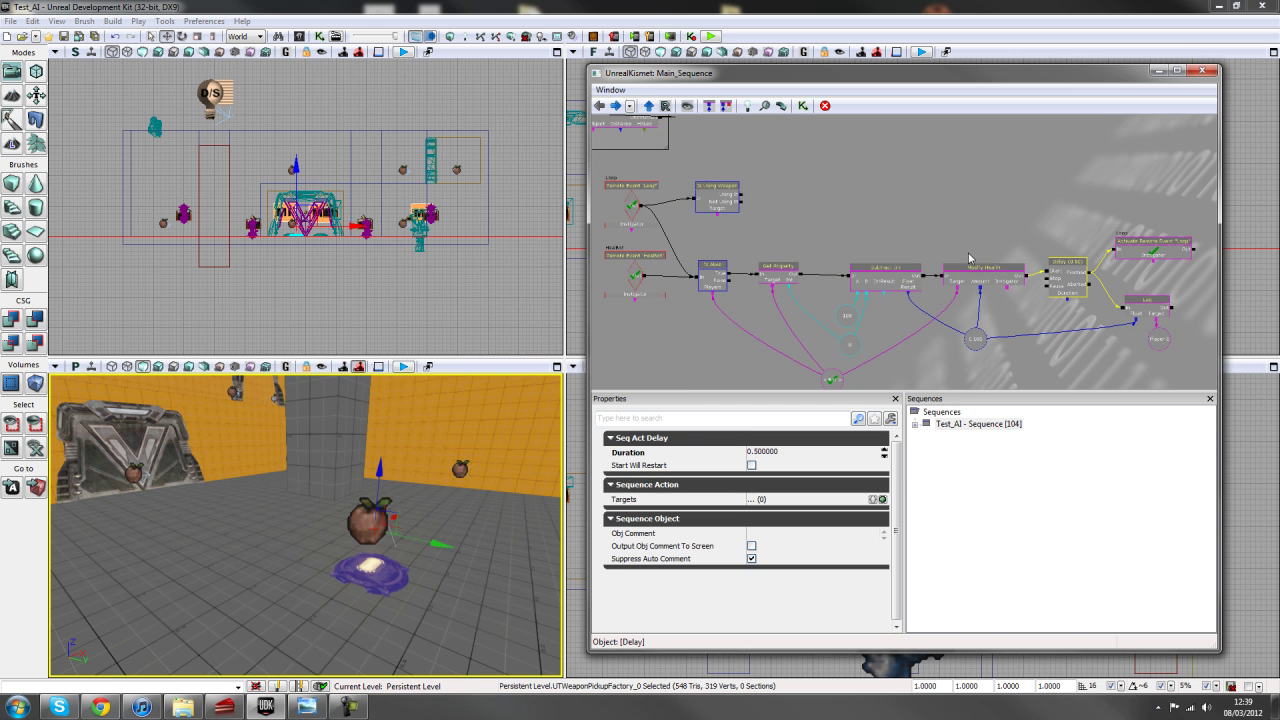
Zoom in on the Is Using Weapon node and show its properties
click(738, 192)
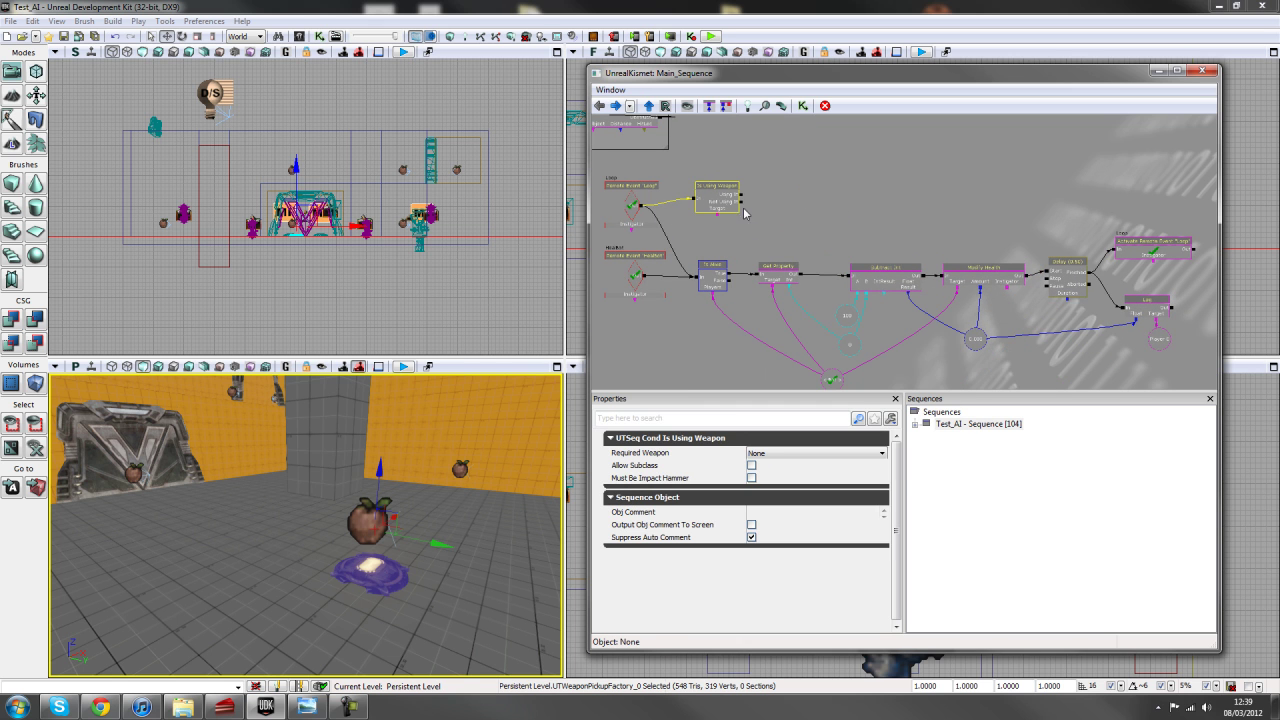
drag(753, 230, 805, 234)
scroll(860, 225, up, 1)
scroll(920, 220, up, 1)
scroll(984, 215, up, 1)
scroll(984, 214, down, 1)
scroll(1057, 243, up, 1)
scroll(900, 200, up, 1)
scroll(822, 137, up, 1)
click(822, 137)
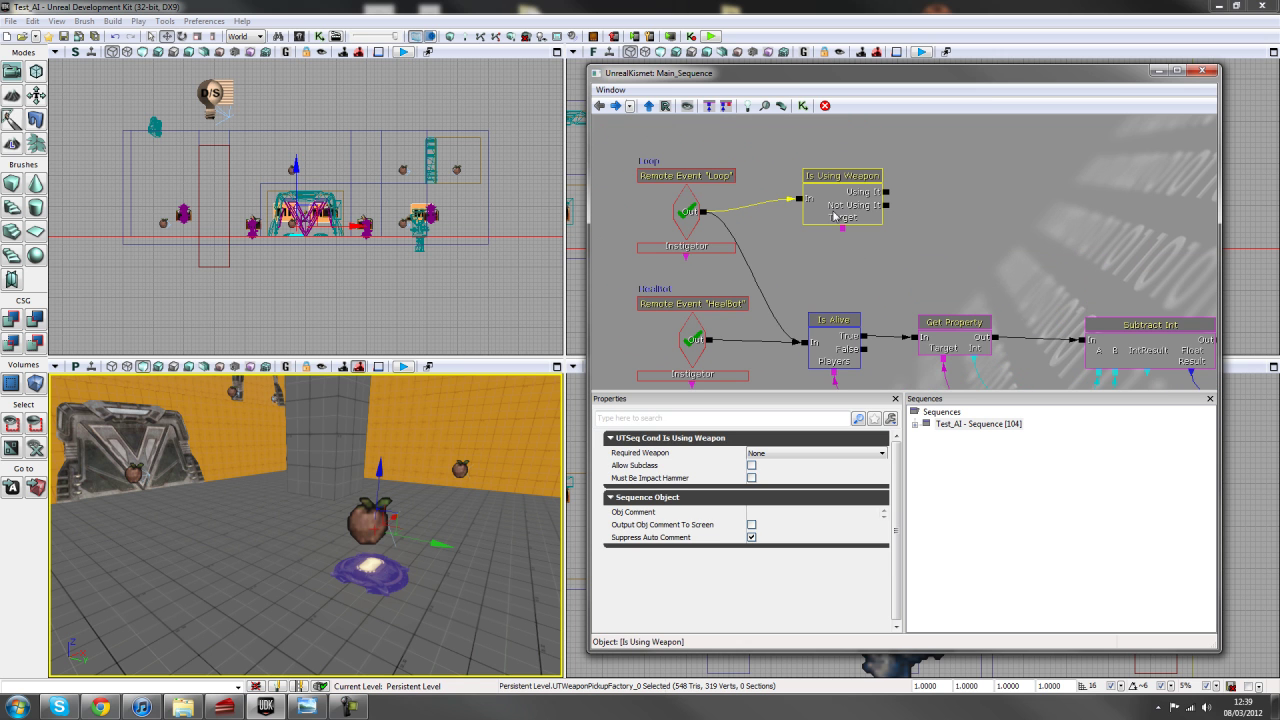
Attach a named variable to its Target with Find Var Name set to Bot
drag(880, 277, 869, 288)
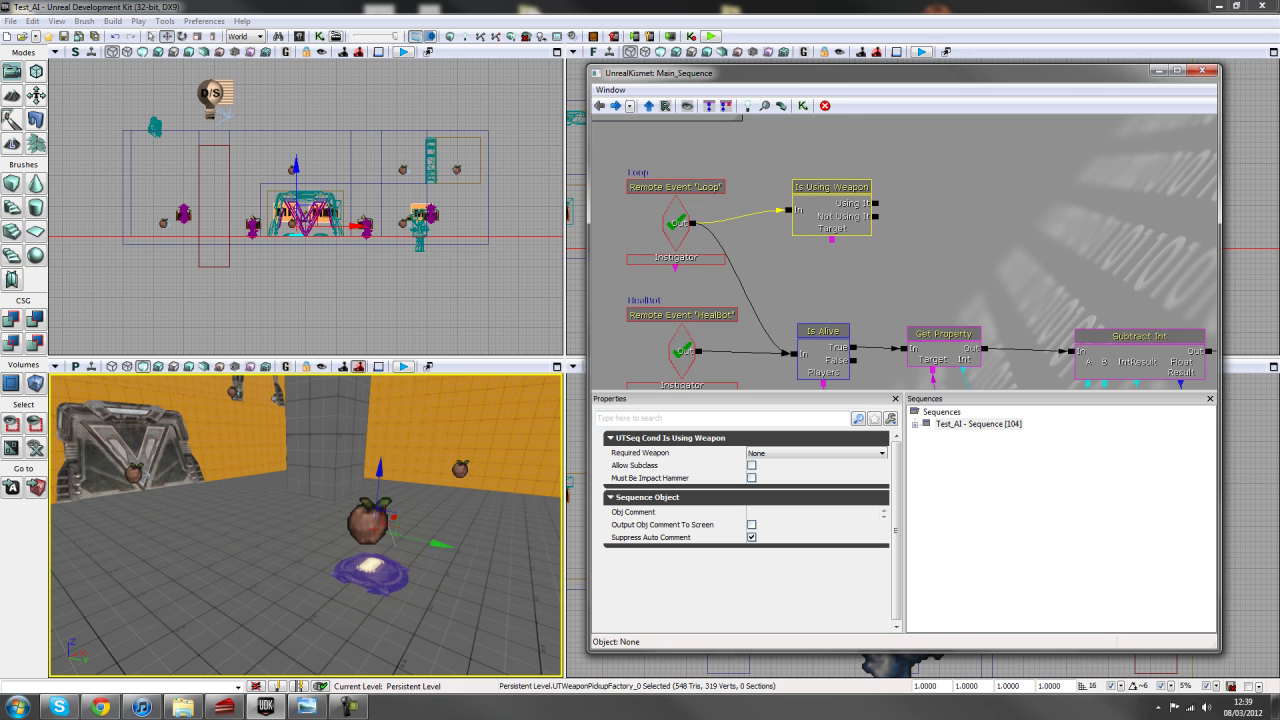
click(831, 243)
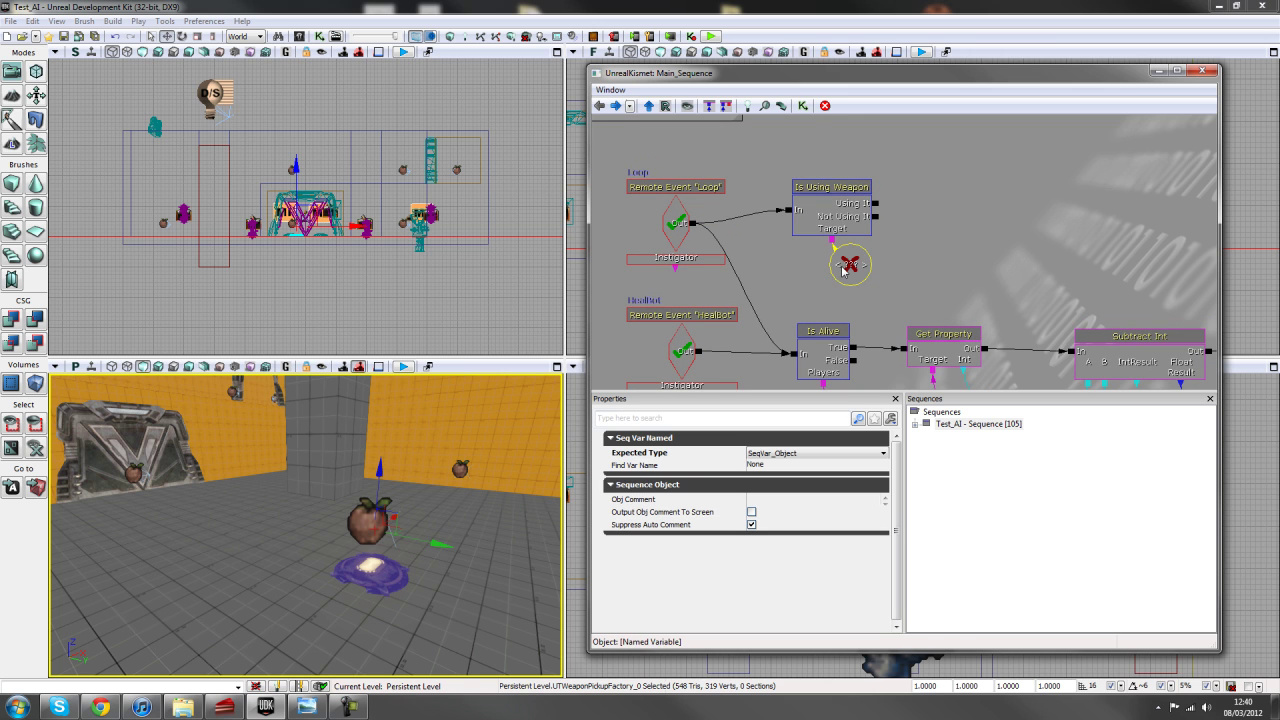
click(772, 467)
text(Bot)
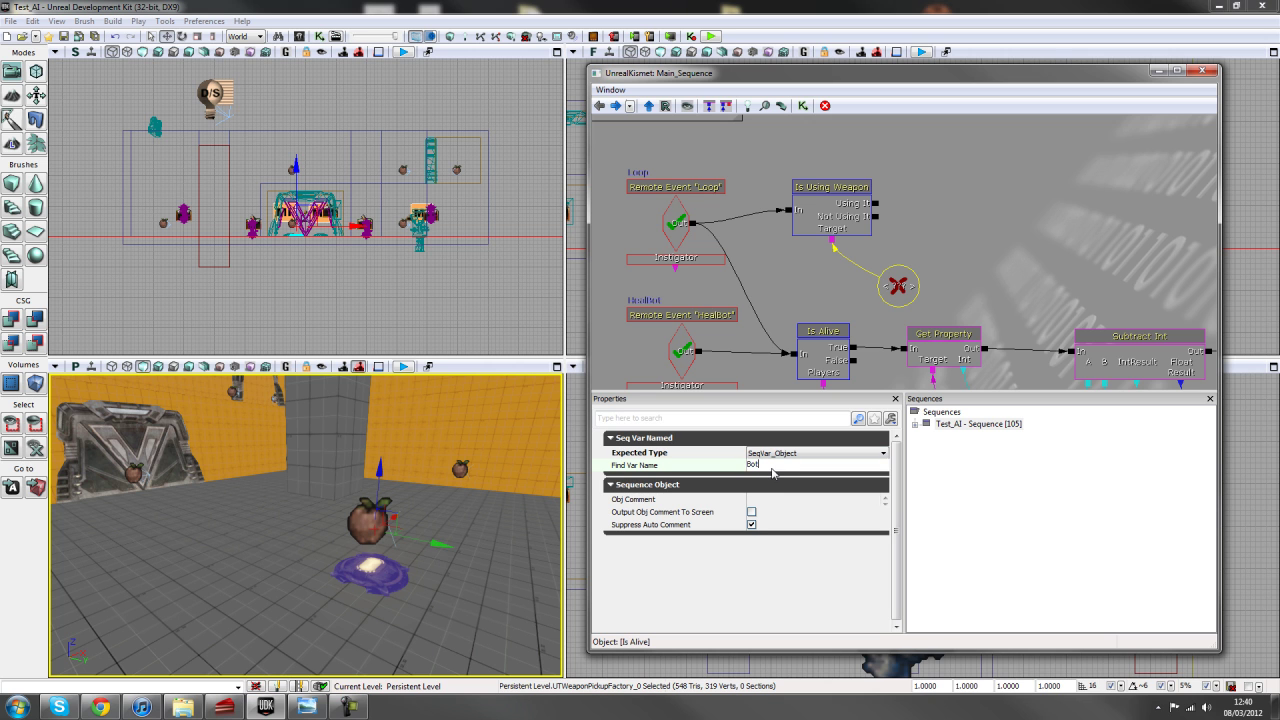
key(Return)
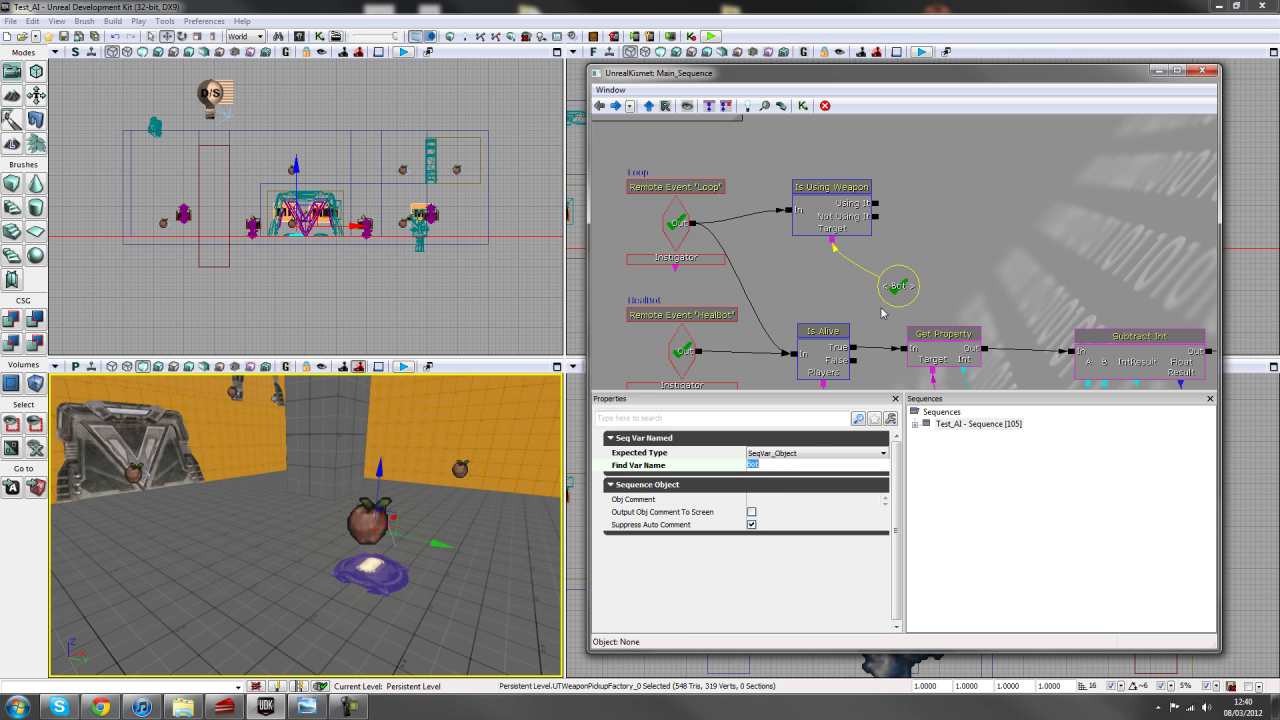
drag(881, 313, 866, 230)
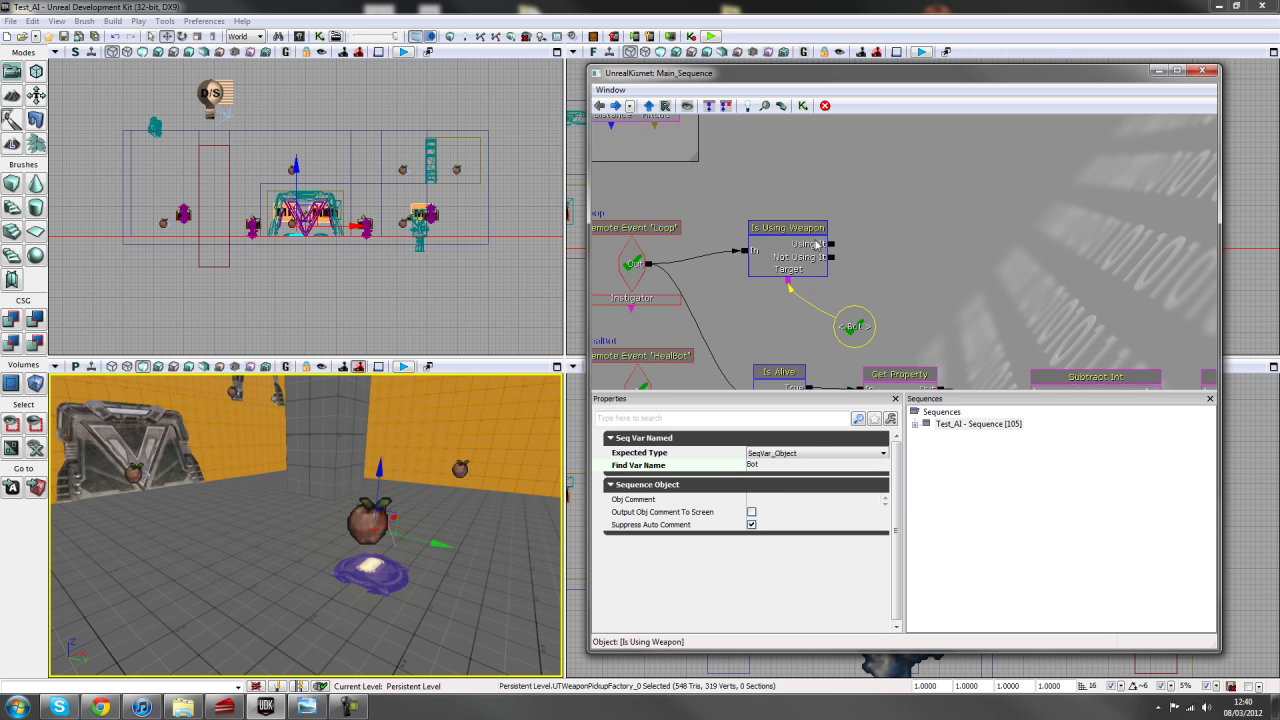
Add a Give Inventory action on Using It, with its Target linked to the Bot variable
right_click(889, 222)
mouse_move(960, 226)
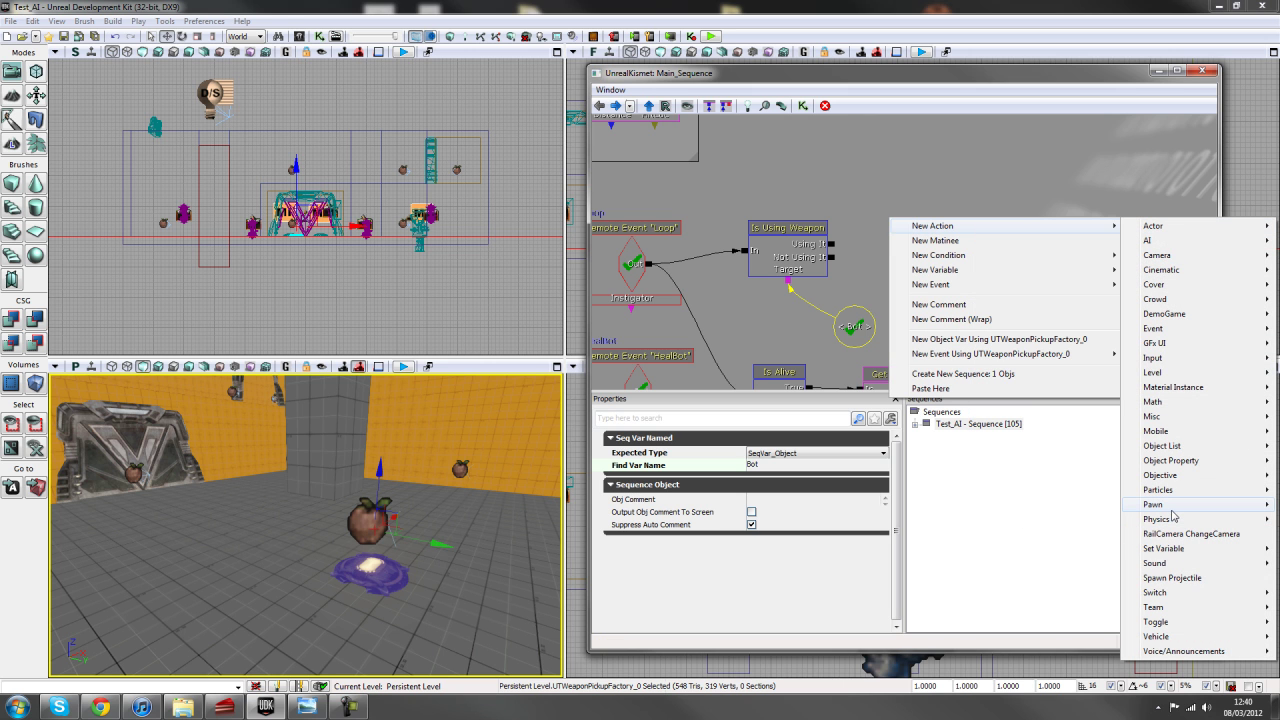
mouse_move(1153, 504)
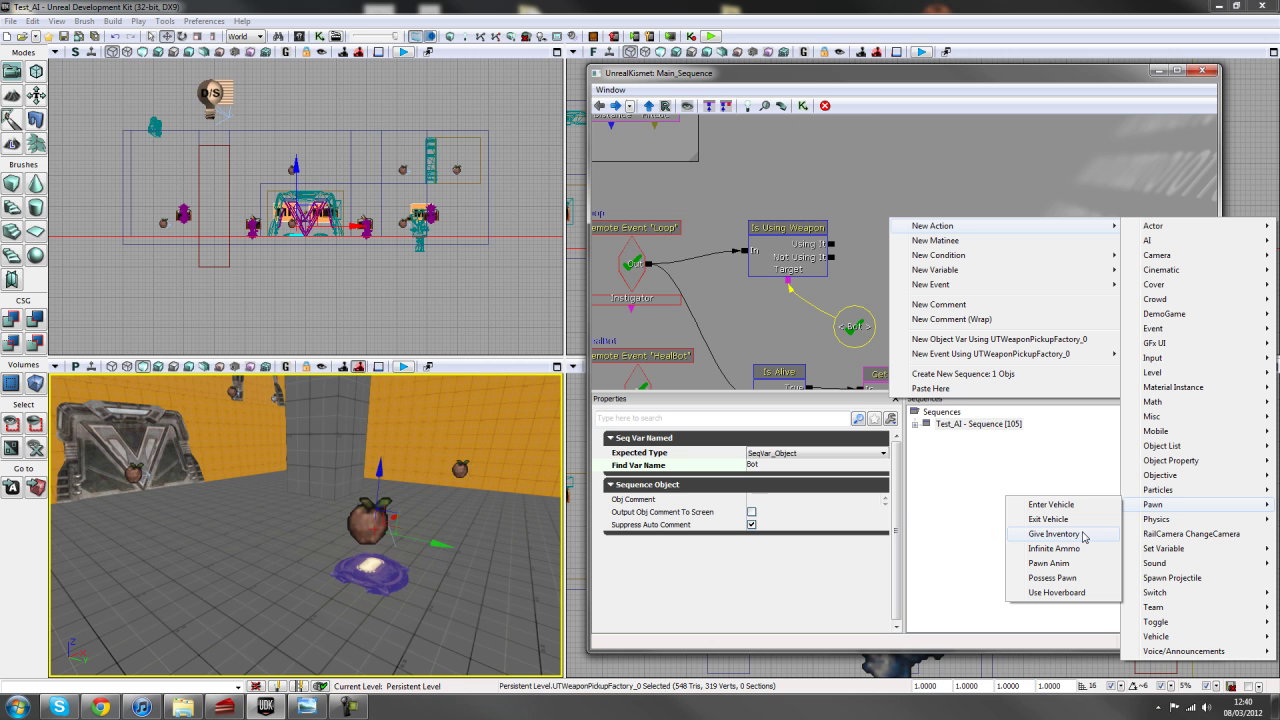
click(1083, 536)
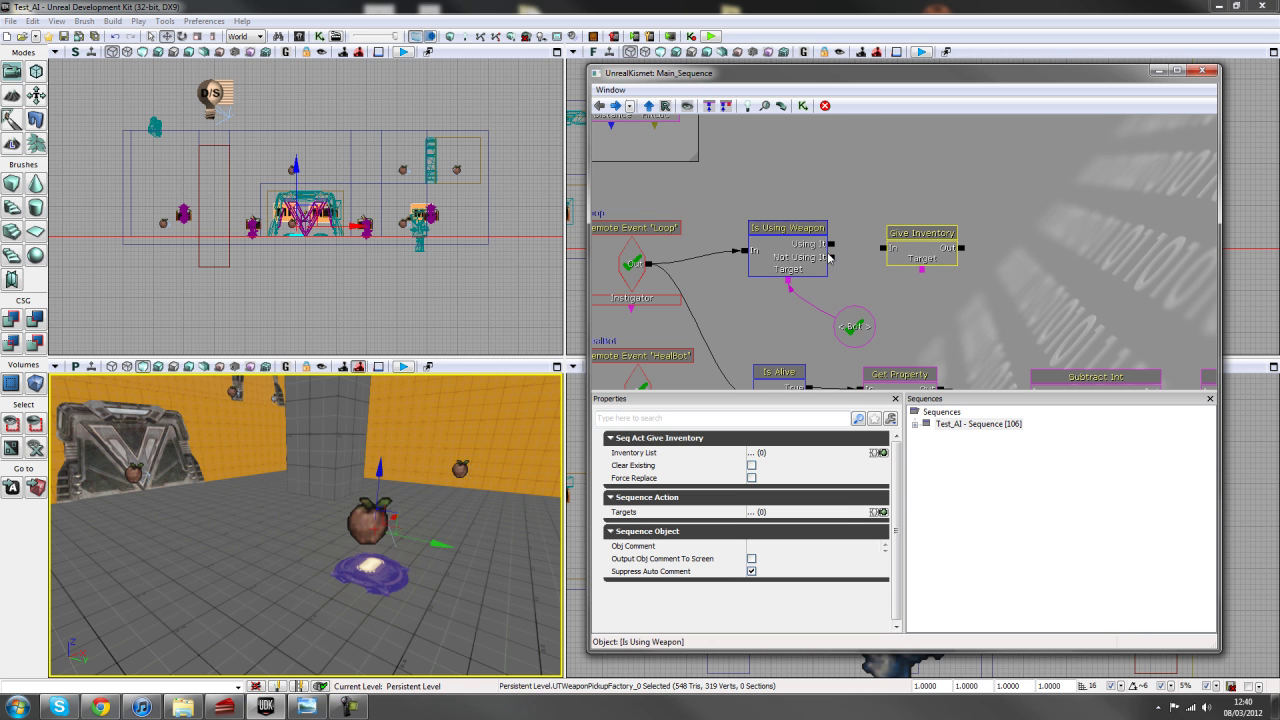
drag(831, 244, 885, 249)
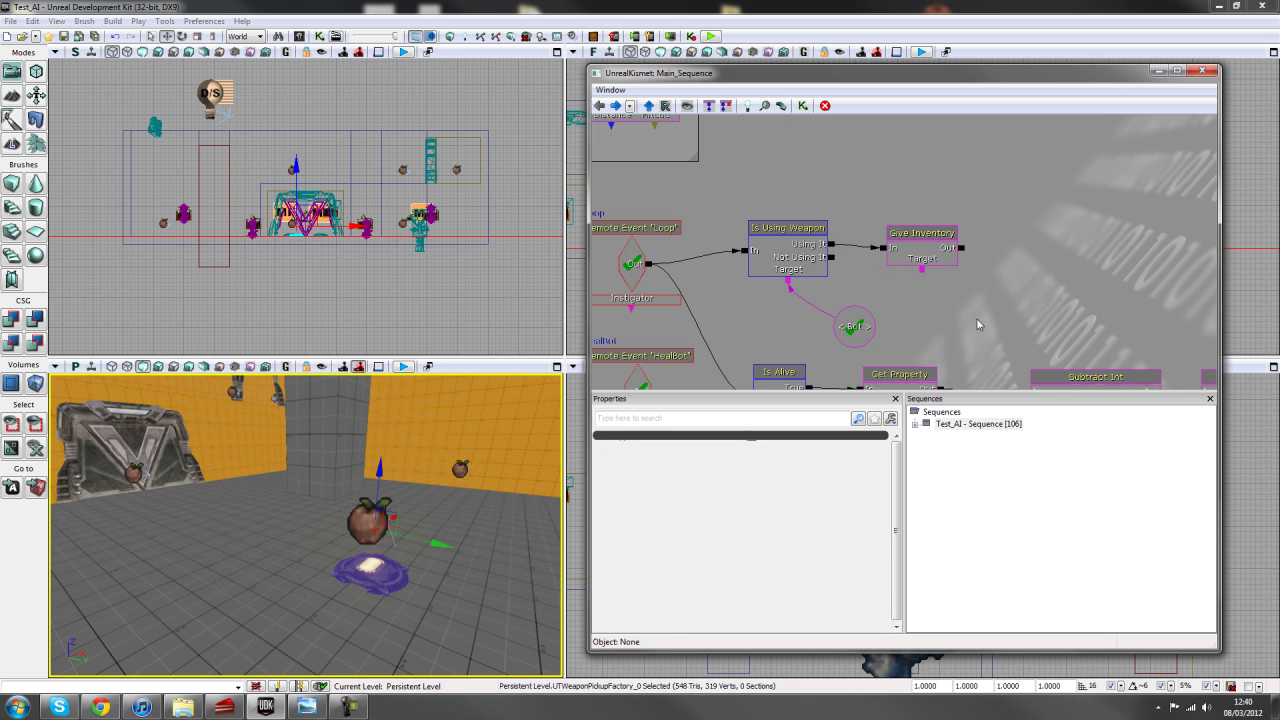
drag(921, 270, 852, 327)
click(782, 252)
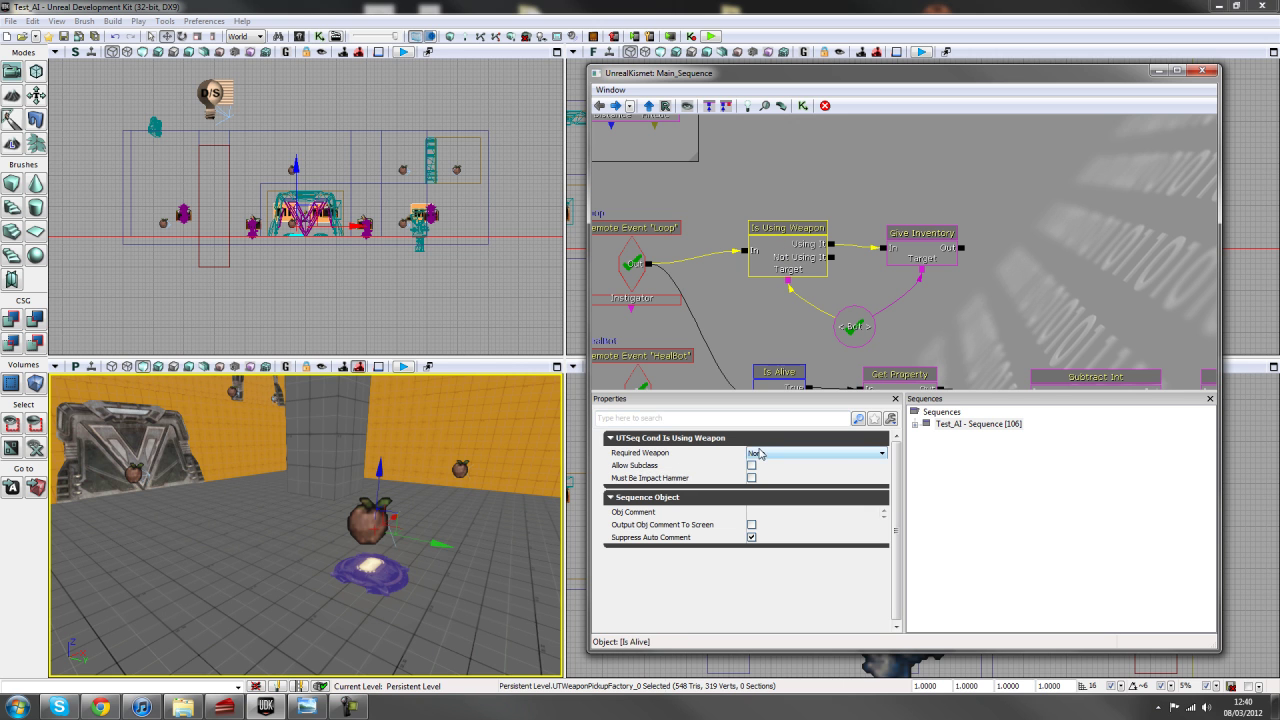
Require UTWeap_RocketLauncher_Content on Is Using Weapon and add UTWeap_ShockRifle to Give Inventory
click(785, 459)
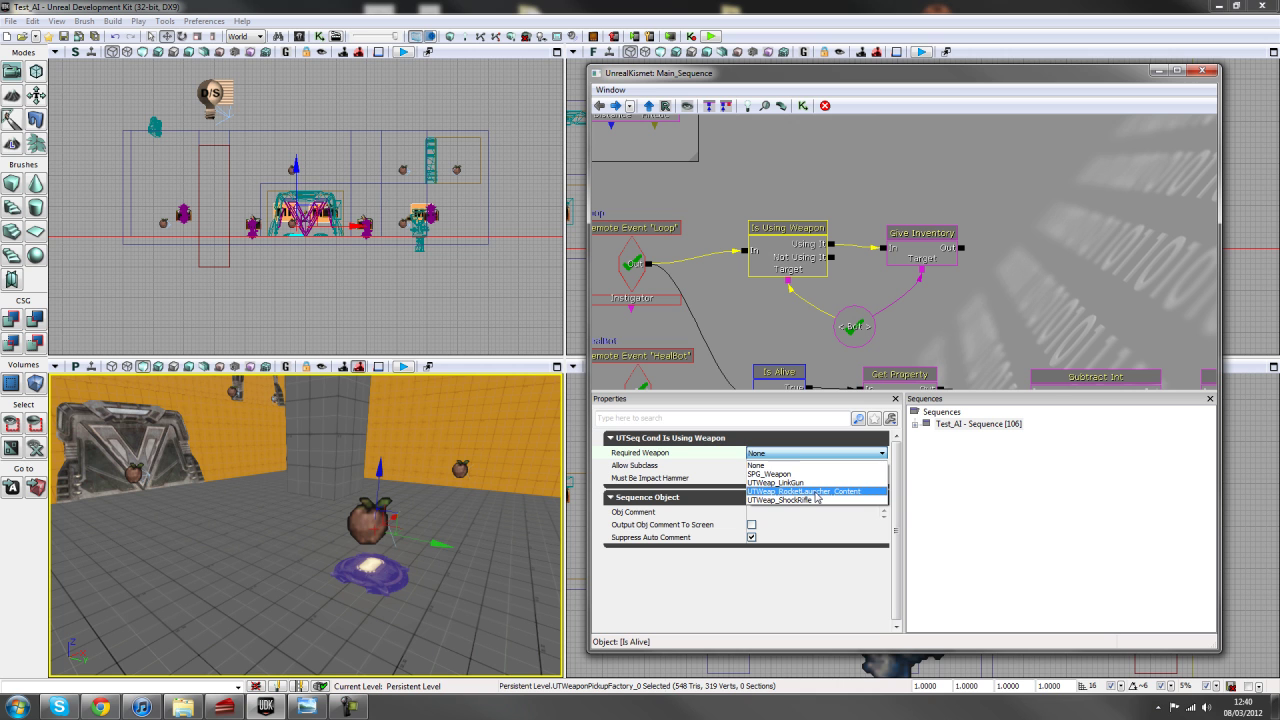
click(817, 492)
click(904, 245)
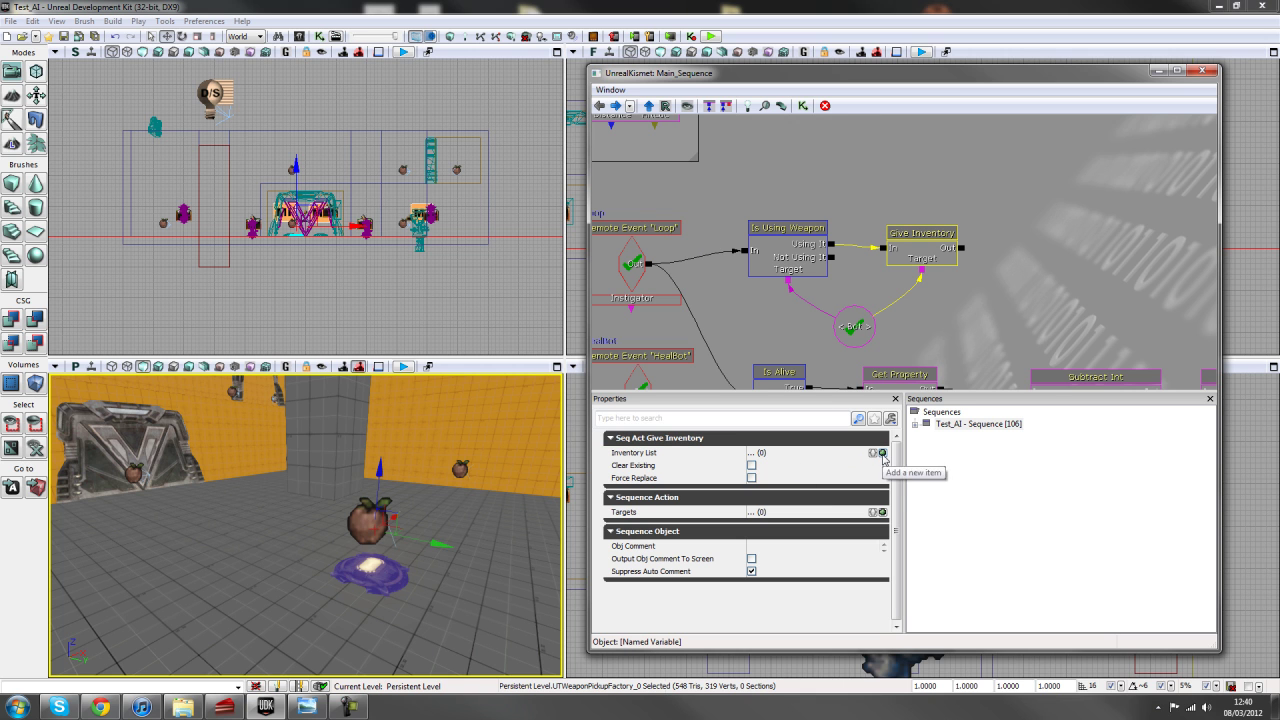
click(882, 453)
click(779, 466)
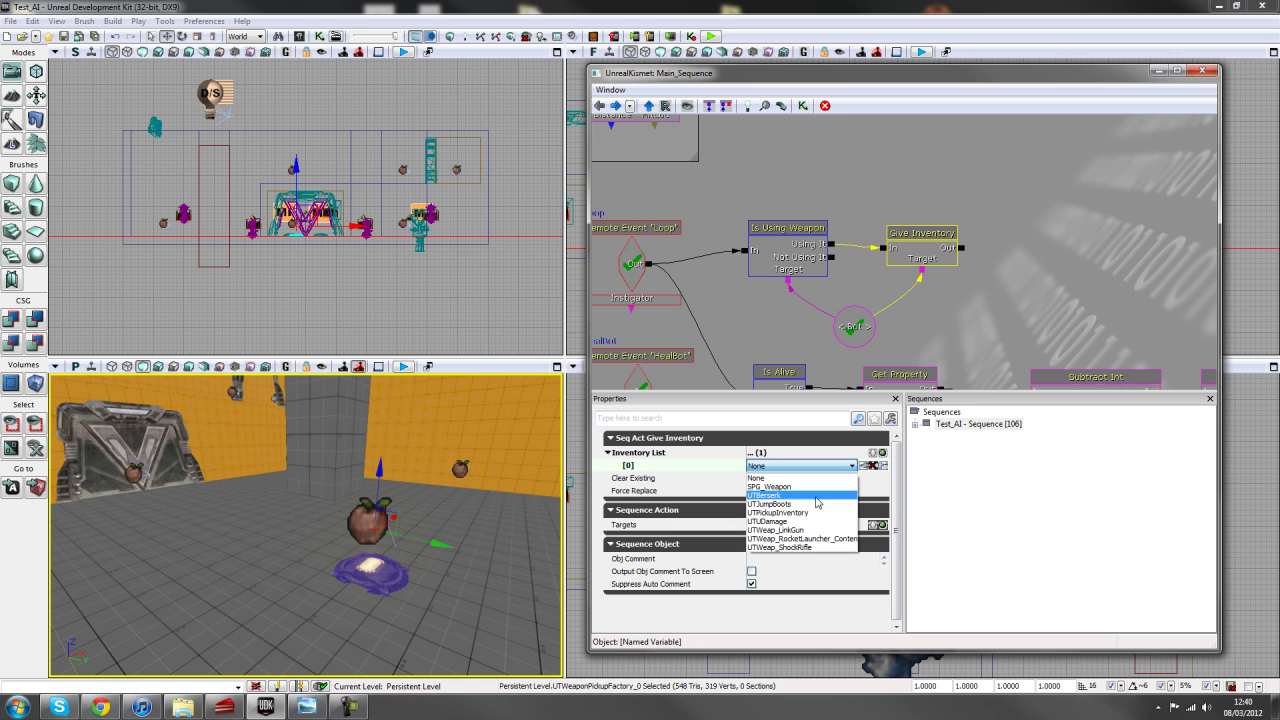
click(780, 547)
drag(752, 335, 796, 313)
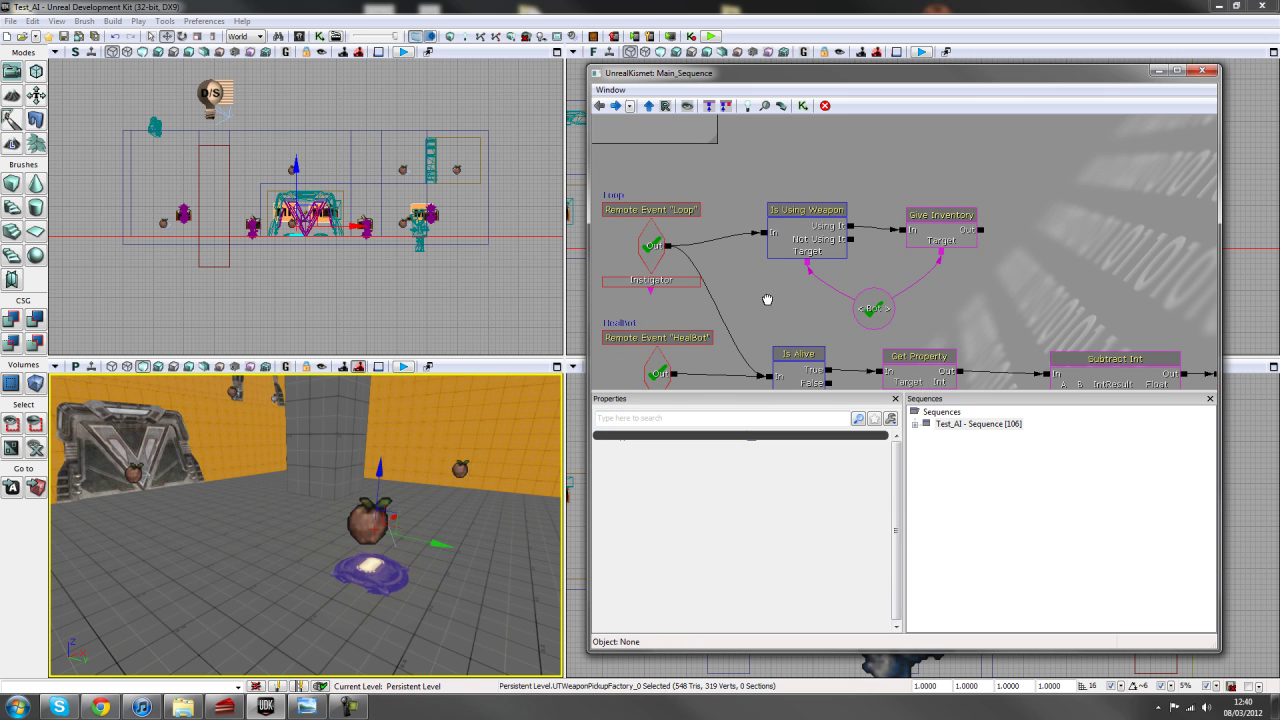
Re-check both nodes' weapon settings, undoing one stray change
click(683, 245)
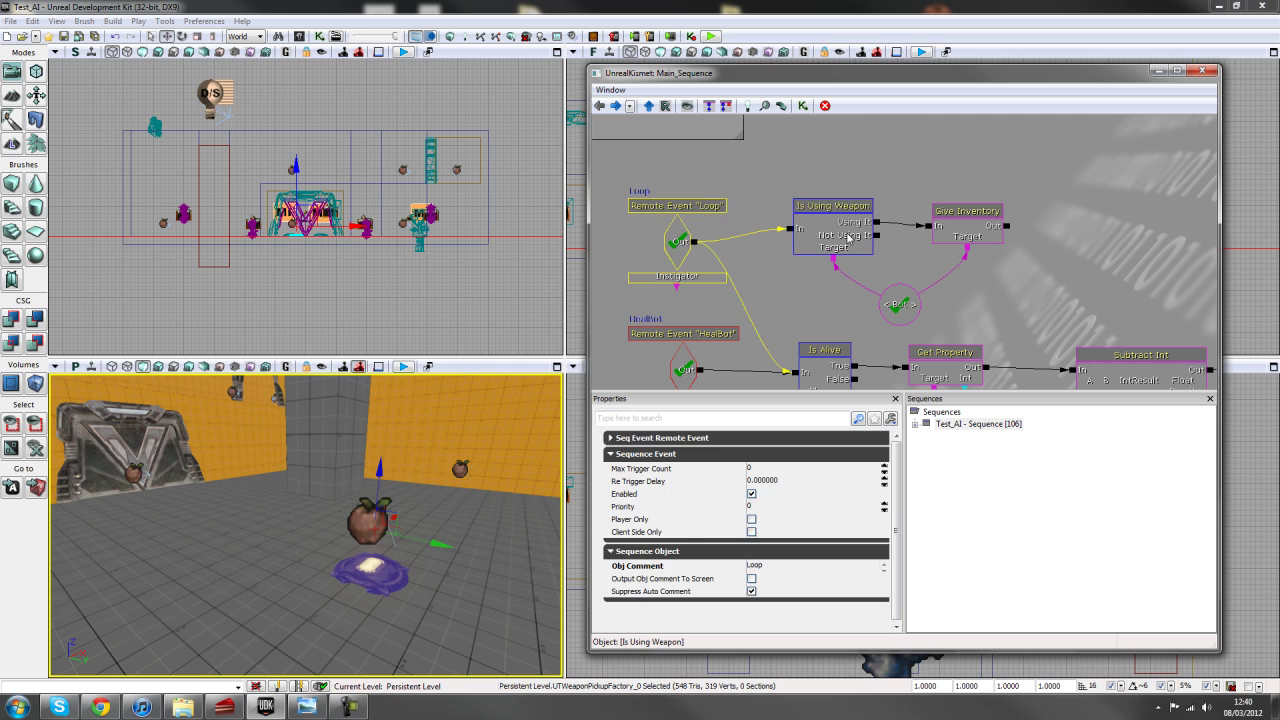
click(840, 238)
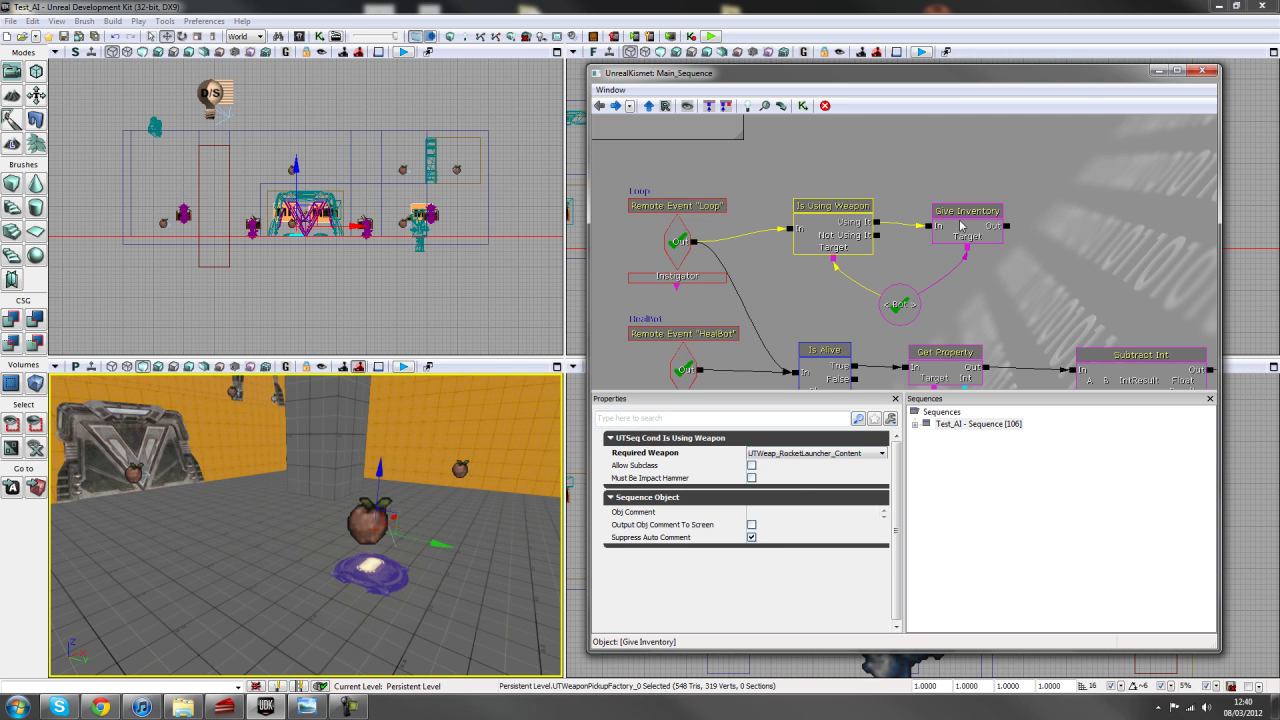
click(963, 226)
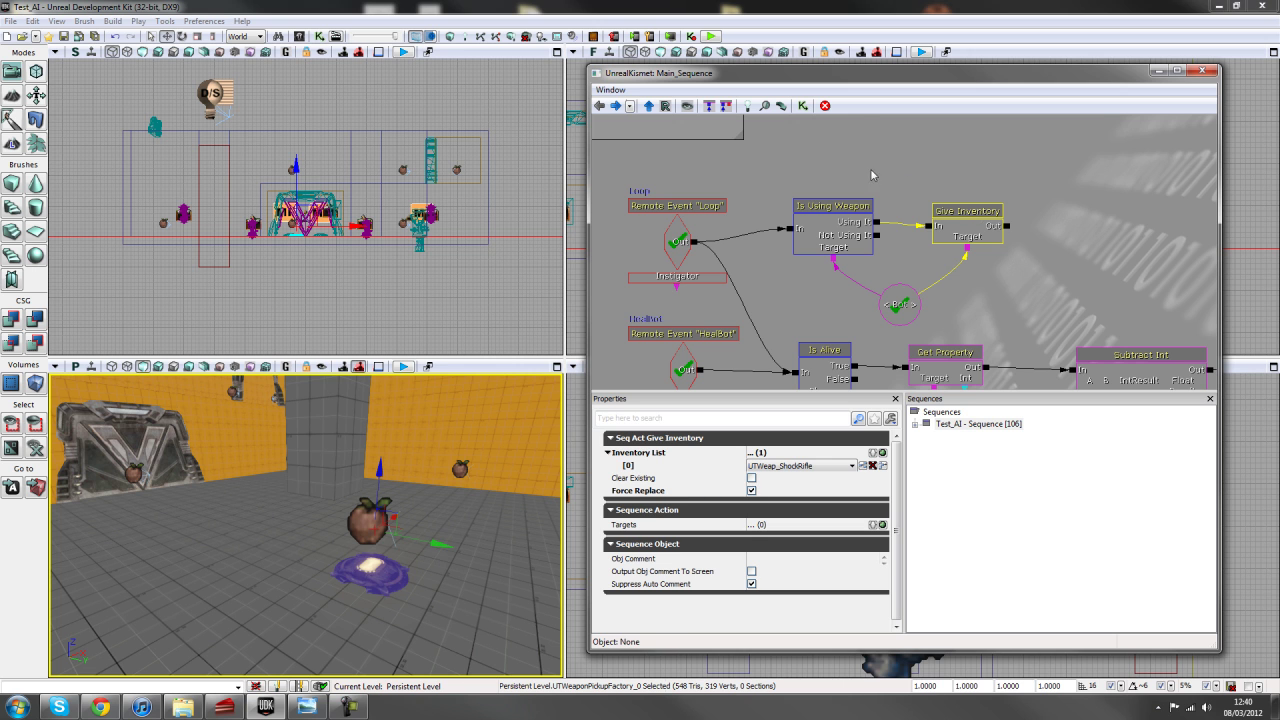
click(988, 298)
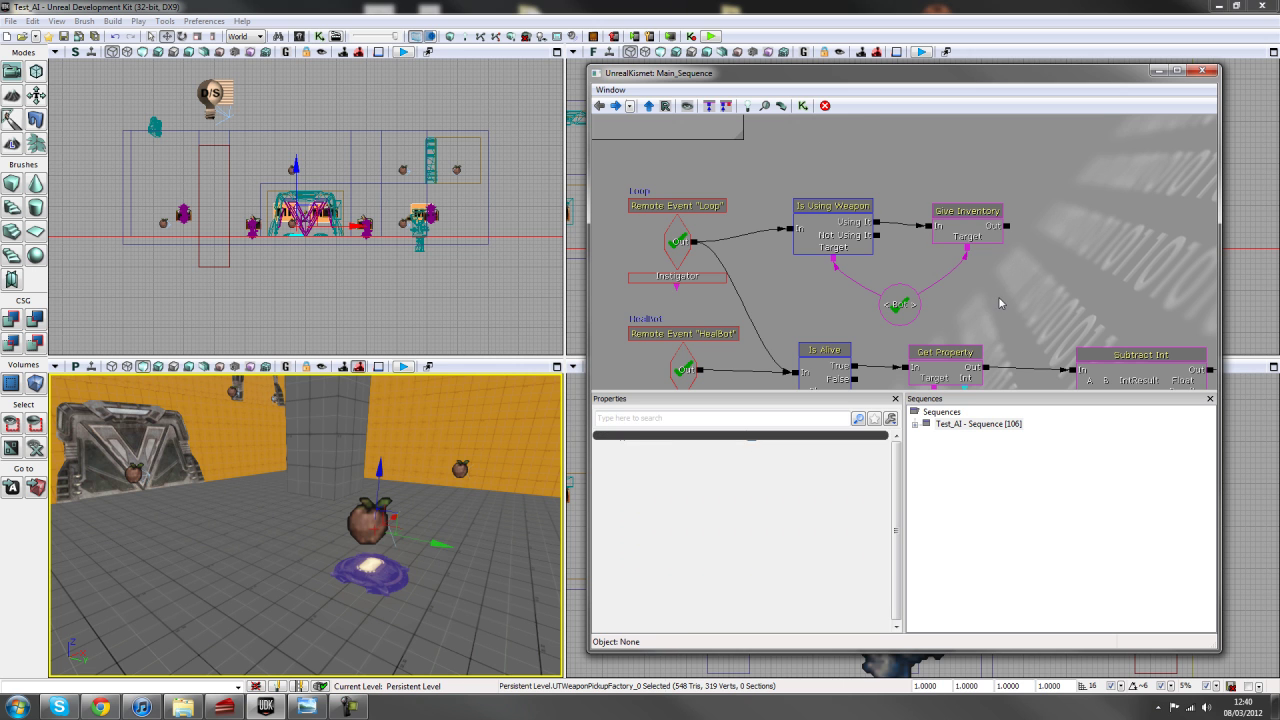
click(818, 248)
key(ctrl+z)
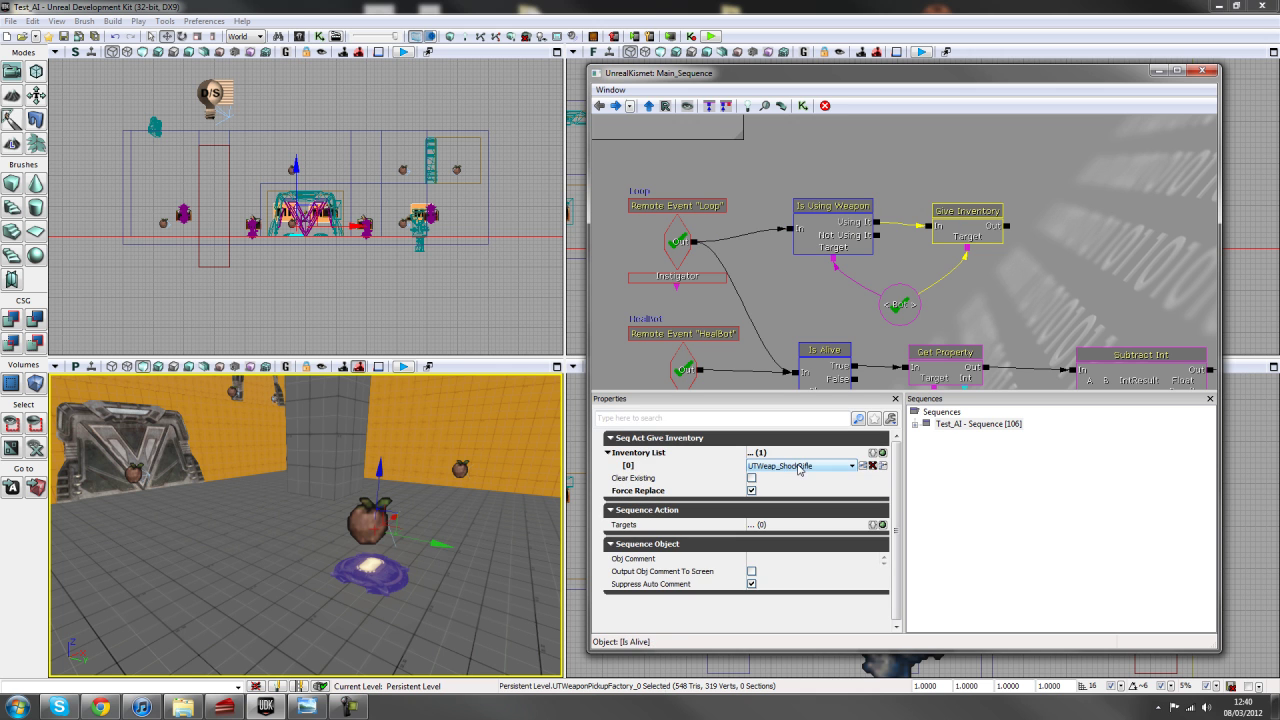
click(808, 250)
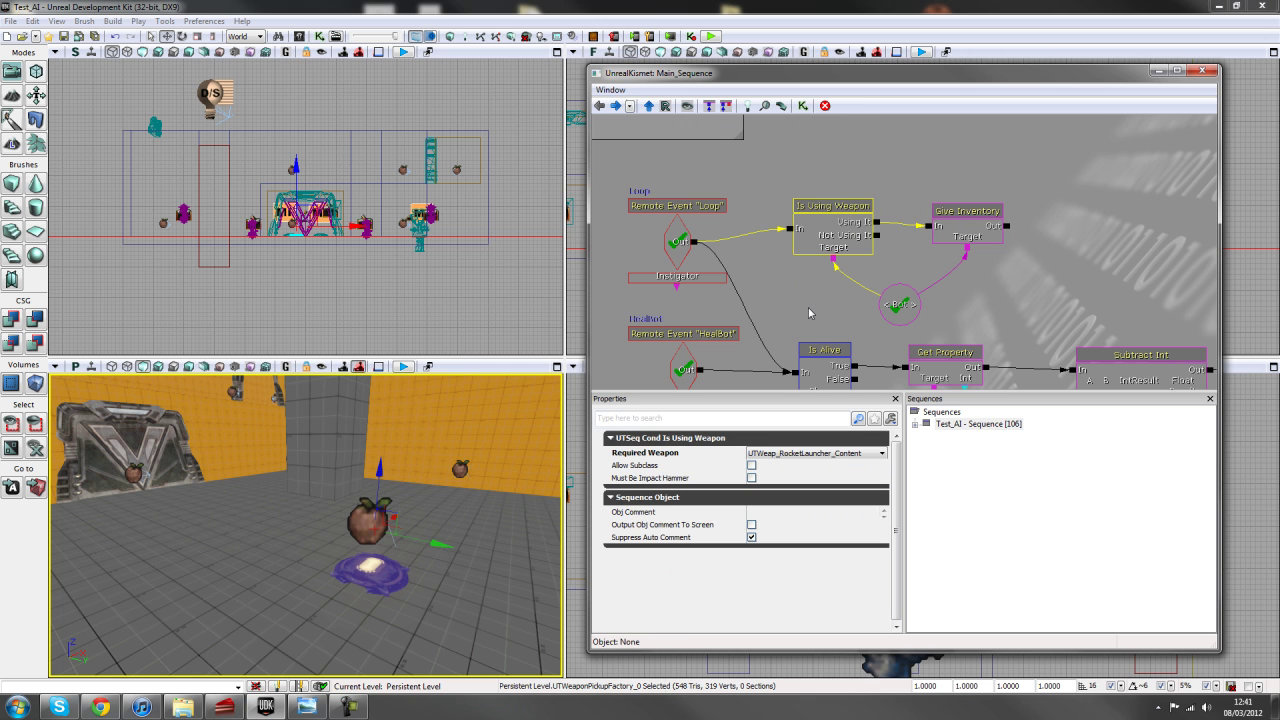
Reframe the graph to show both Kismet chains together
scroll(810, 313, down, 2)
scroll(840, 280, down, 2)
click(882, 234)
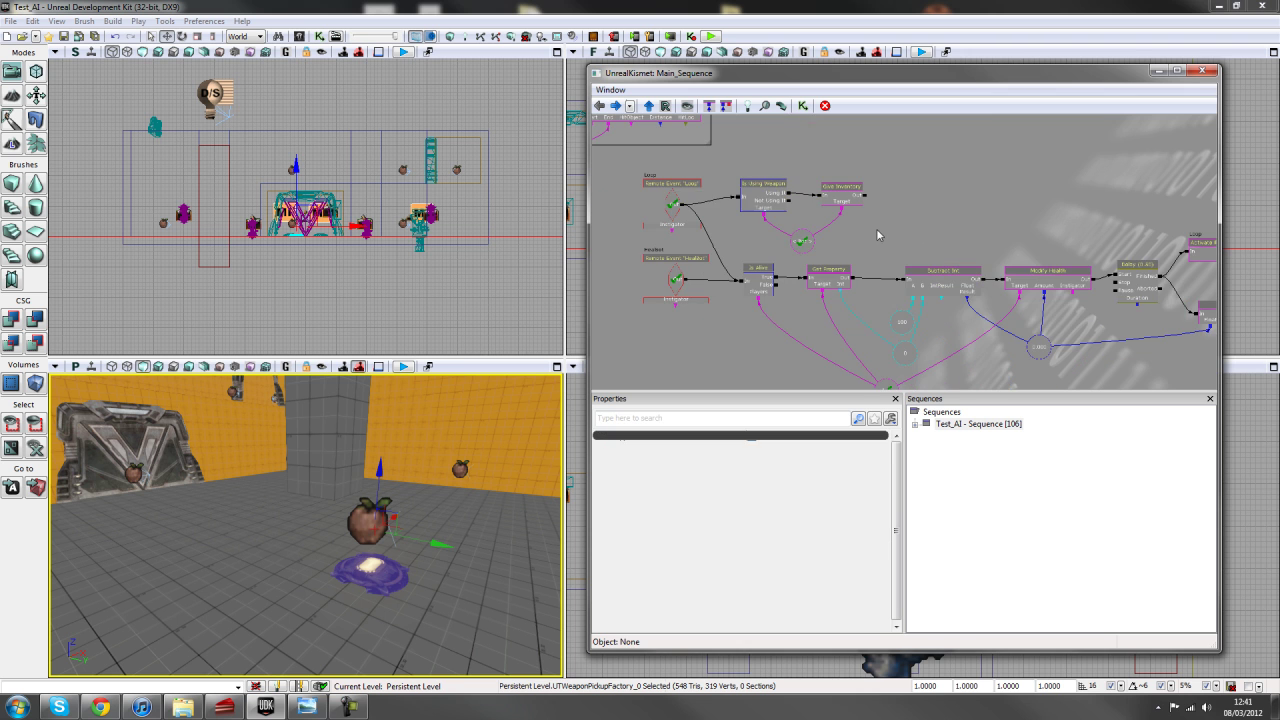
drag(910, 233, 855, 190)
scroll(855, 190, down, 2)
scroll(857, 186, up, 2)
scroll(859, 183, down, 1)
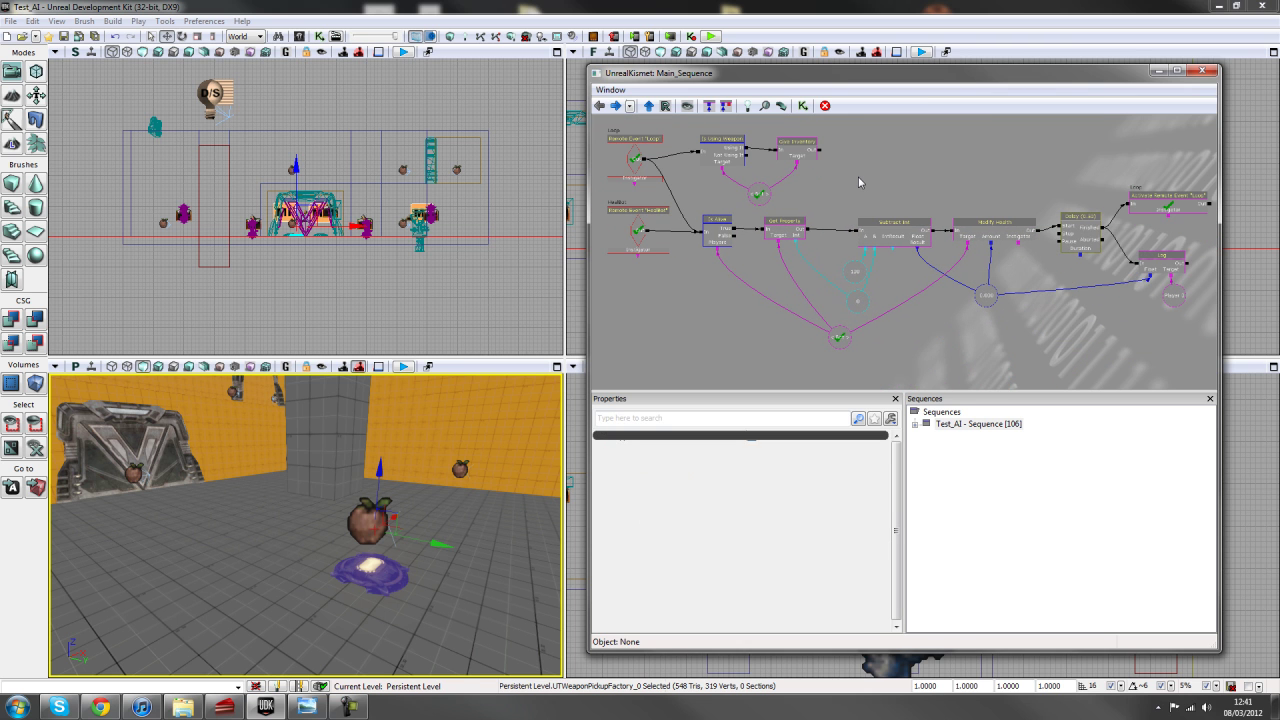
scroll(847, 192, down, 2)
Zoom and pan the Kismet graph to review the Delay, Subtract Int, event and Is Alive nodes
drag(847, 192, 910, 245)
scroll(910, 245, down, 1)
scroll(970, 262, up, 1)
scroll(980, 252, up, 2)
scroll(987, 245, up, 1)
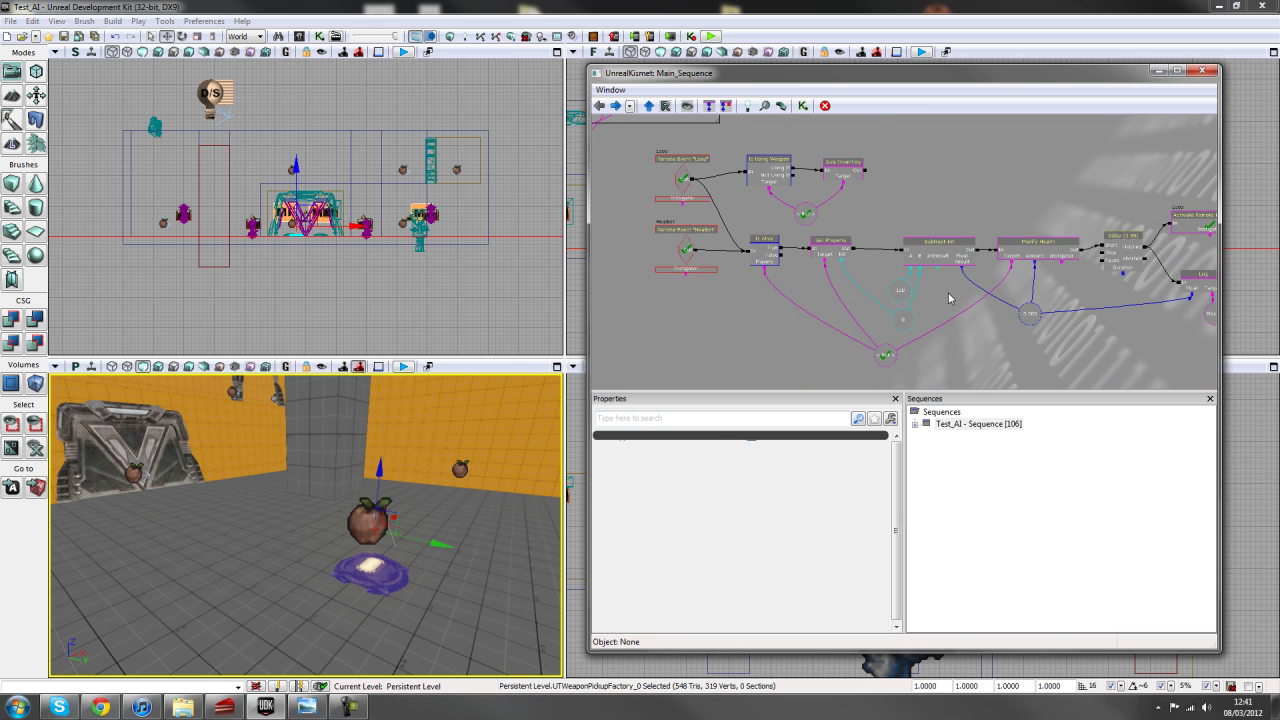
drag(935, 185, 959, 203)
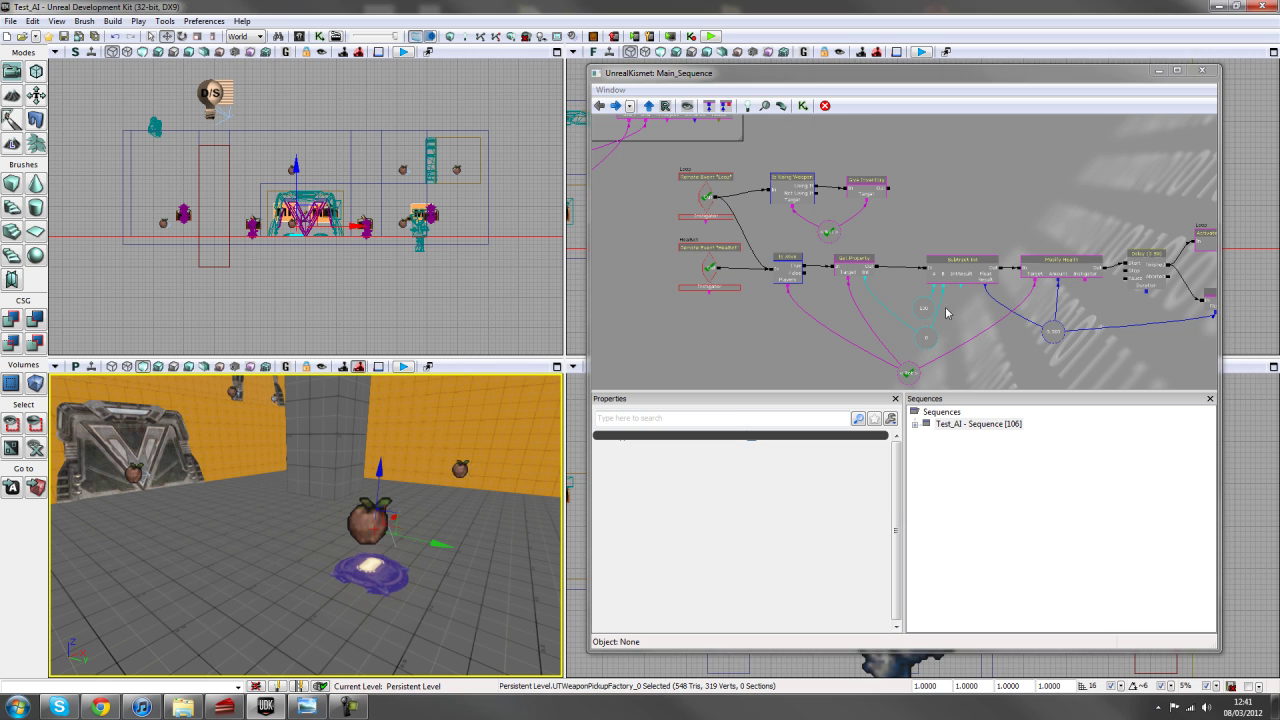
scroll(975, 262, up, 3)
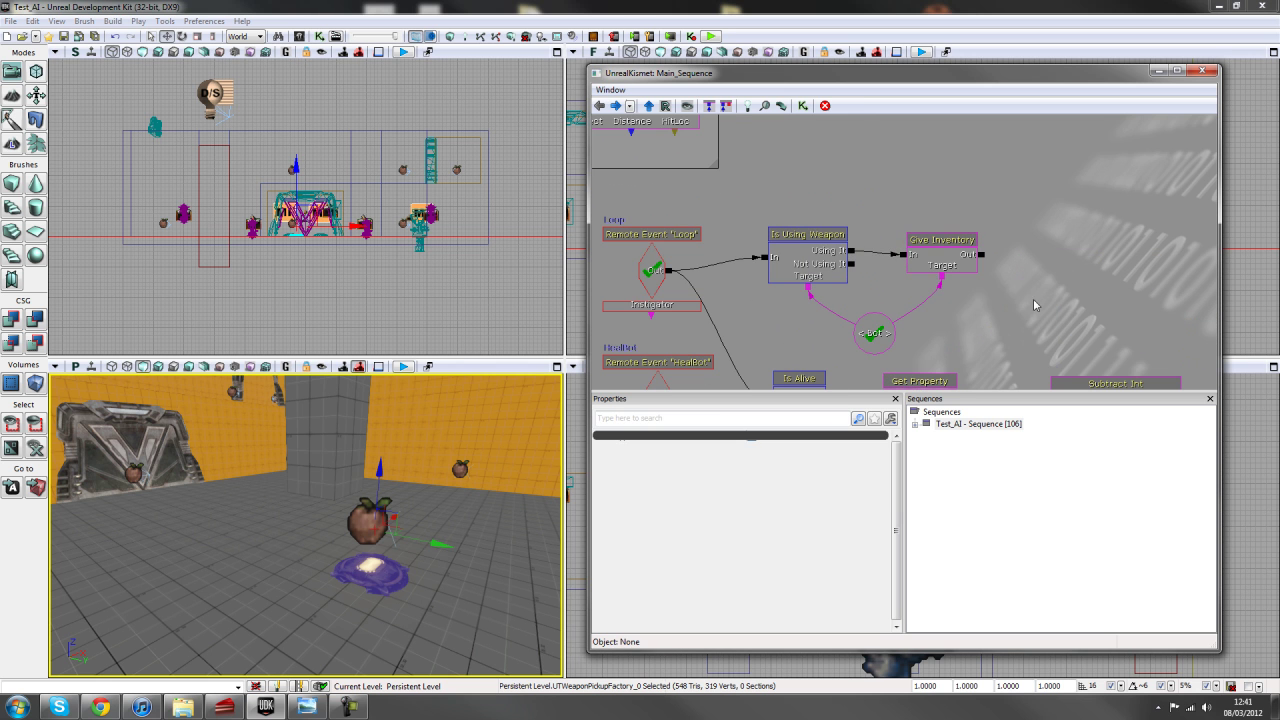
scroll(1065, 318, down, 3)
scroll(1065, 318, down, 2)
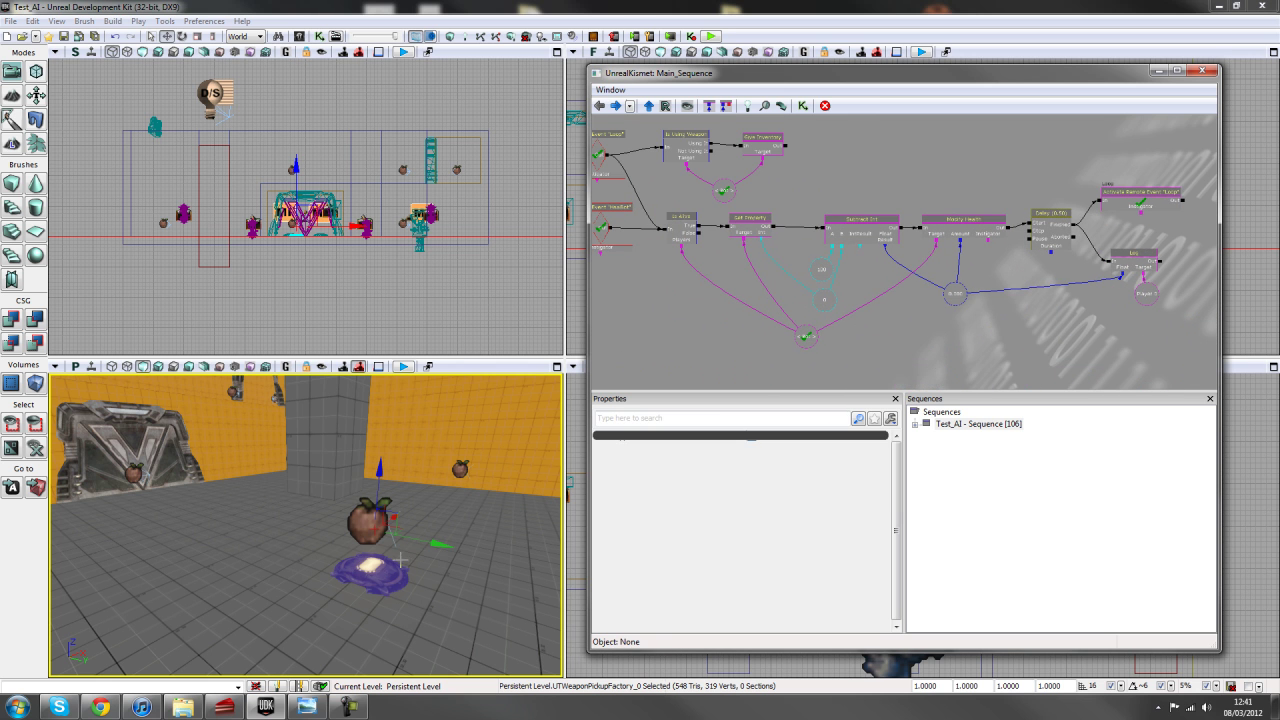
scroll(905, 168, up, 2)
click(922, 241)
drag(689, 233, 770, 265)
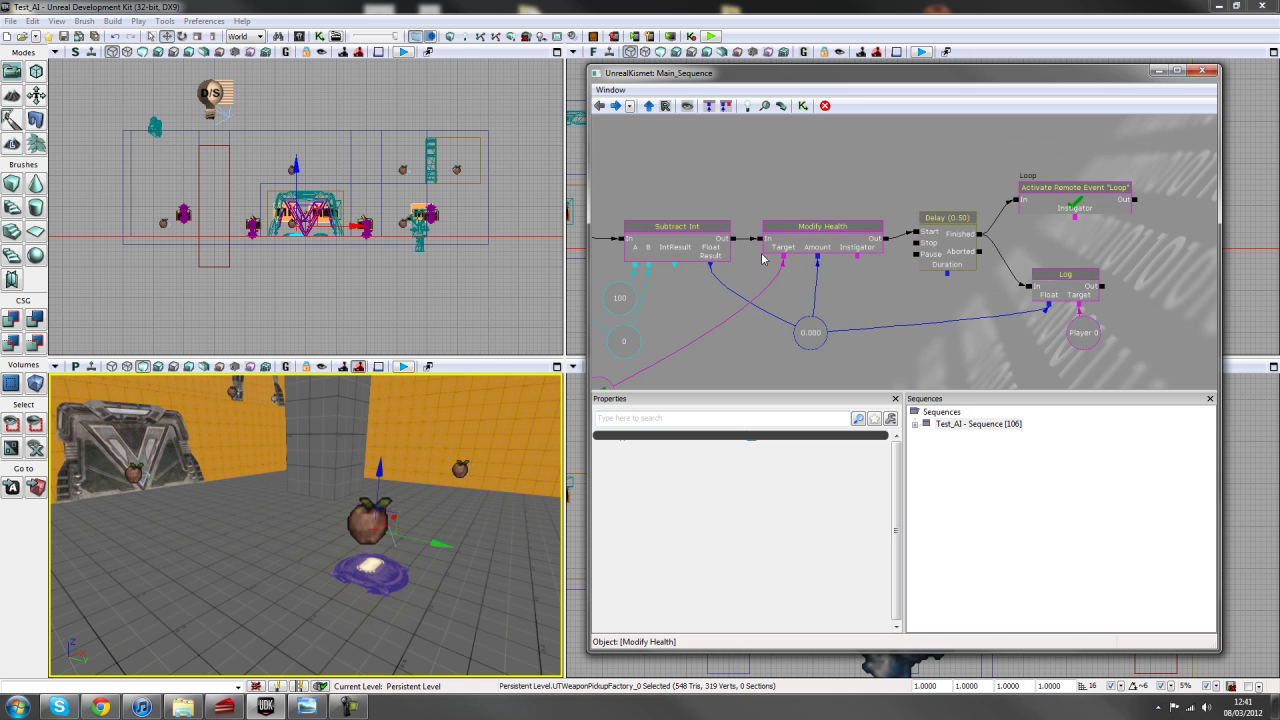
drag(759, 347, 887, 299)
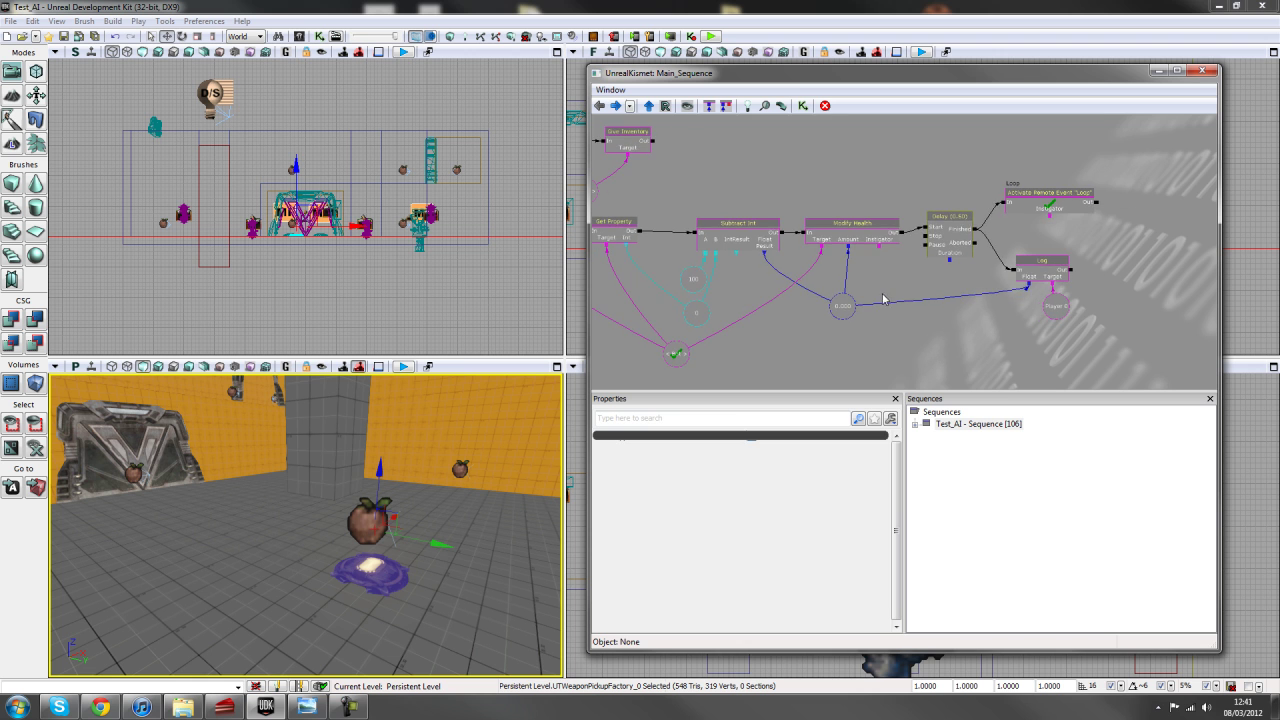
scroll(669, 317, down, 1)
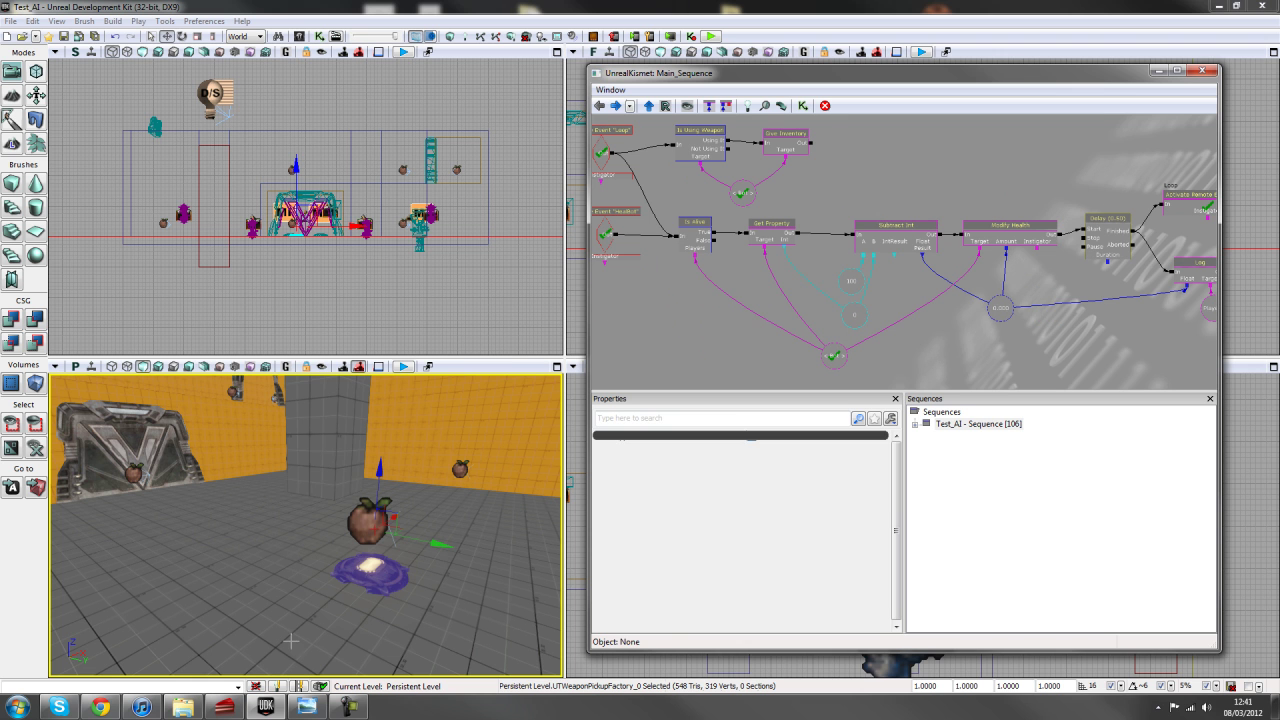
Start a play-test with Play from Here on the arena floor in the perspective viewport
drag(285, 645, 285, 618)
right_click(285, 610)
click(338, 591)
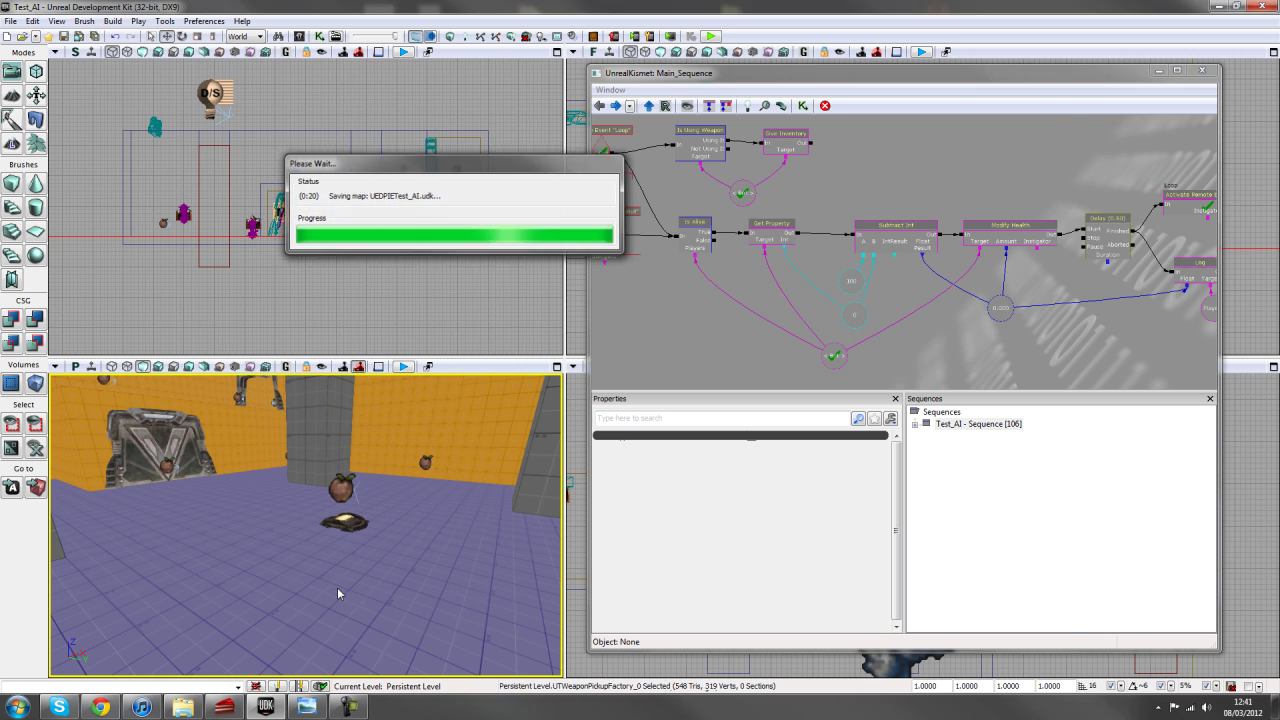
Enable god mode with the 'god' console command and fire the shock rifle at the bot
text(god)
key(Return)
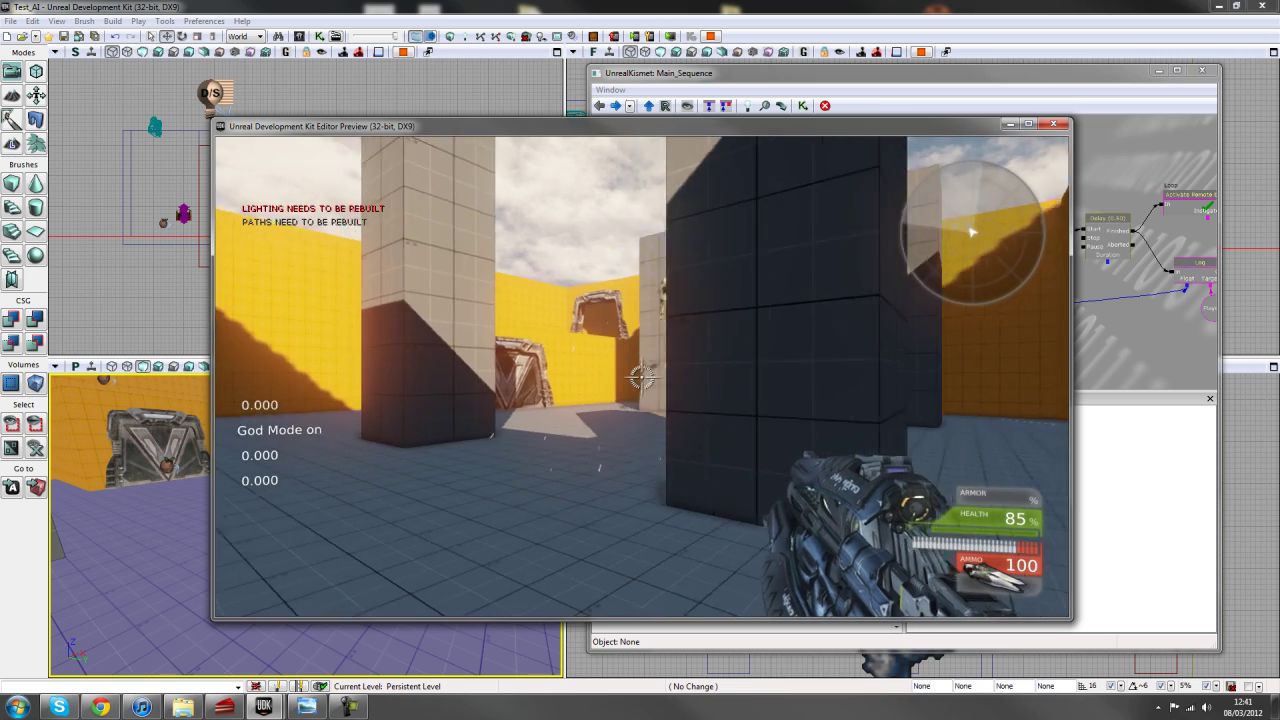
click(641, 377)
click(641, 377)
key(w)
click(641, 377)
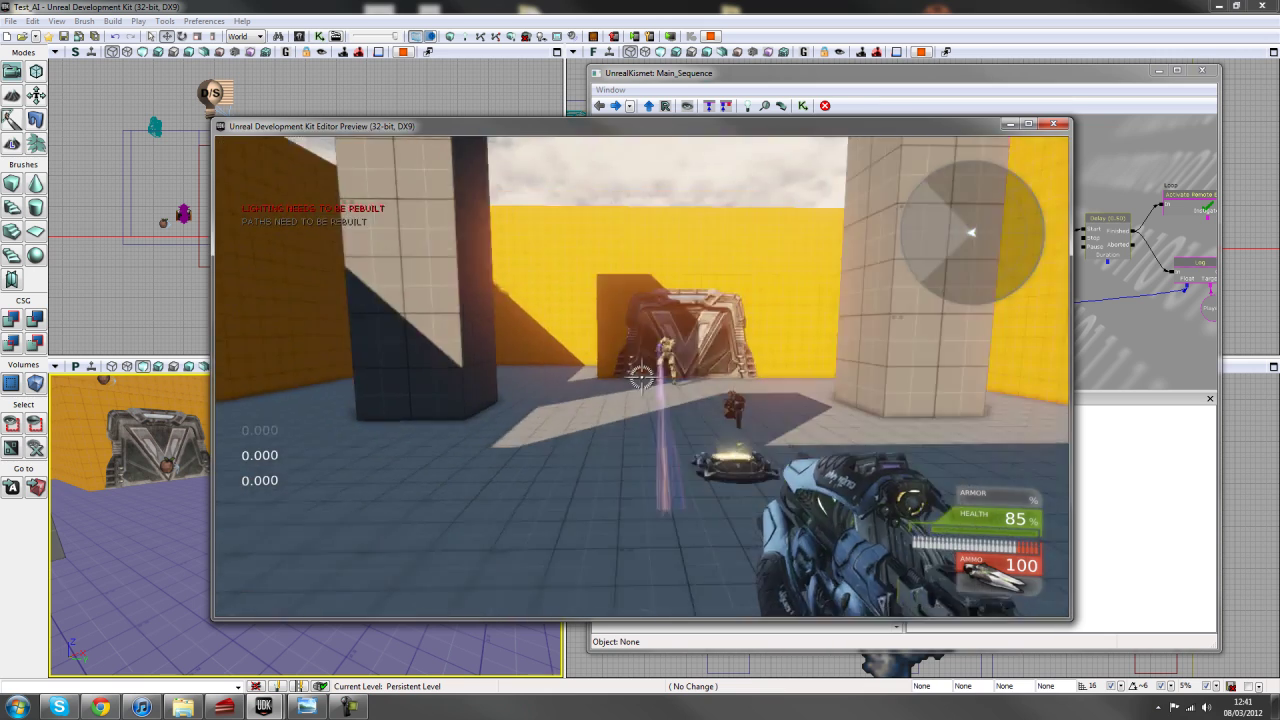
click(641, 377)
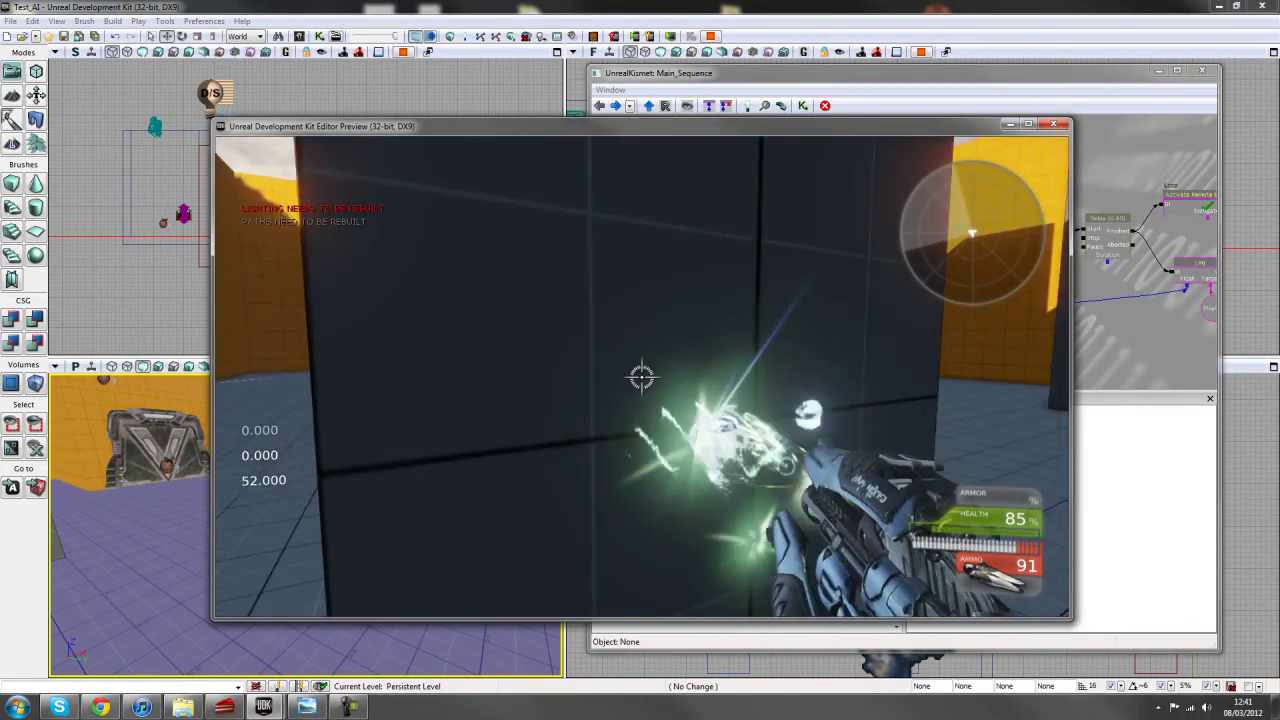
click(641, 377)
click(641, 377)
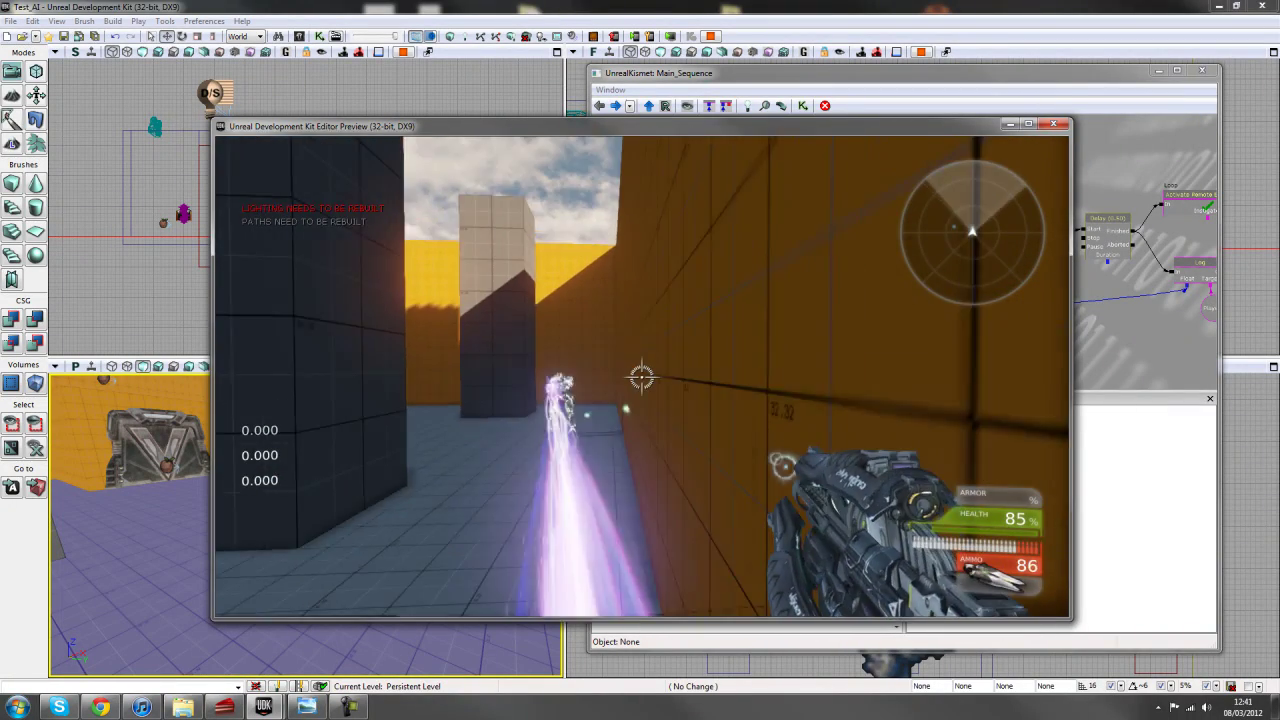
click(641, 377)
click(641, 377)
click(641, 377)
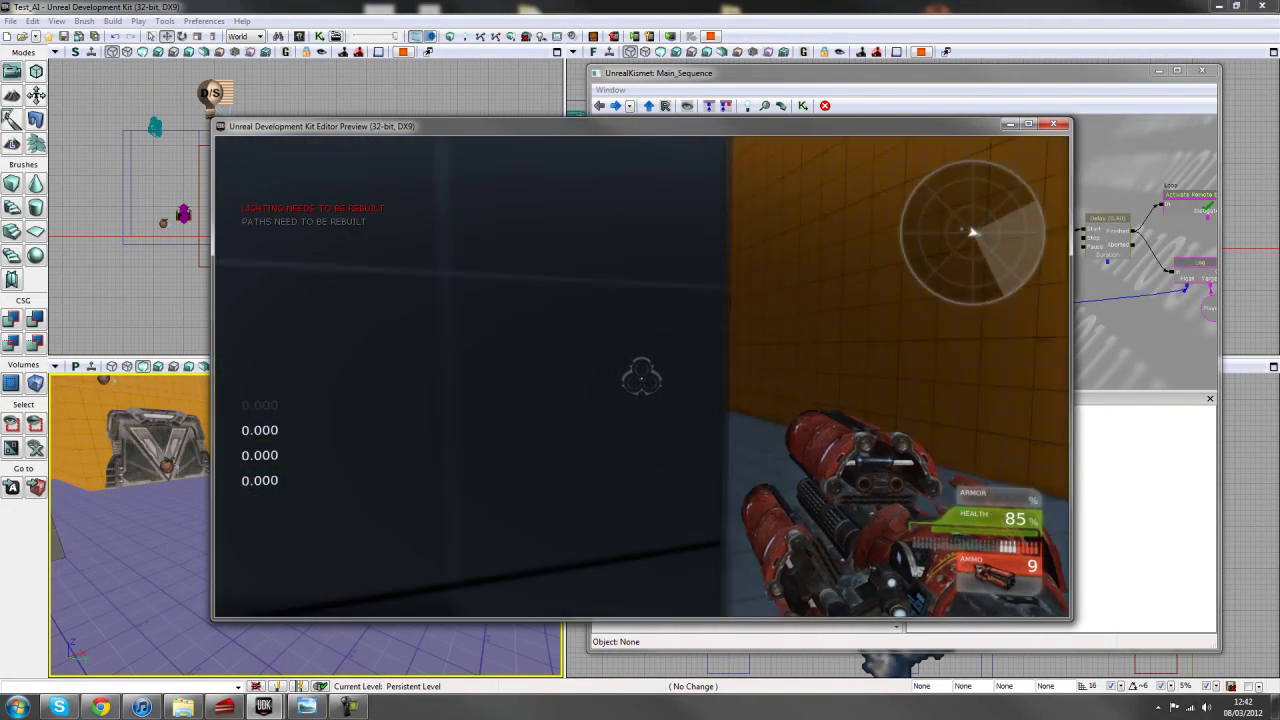
Fire the rocket launcher at the bot four times
click(641, 377)
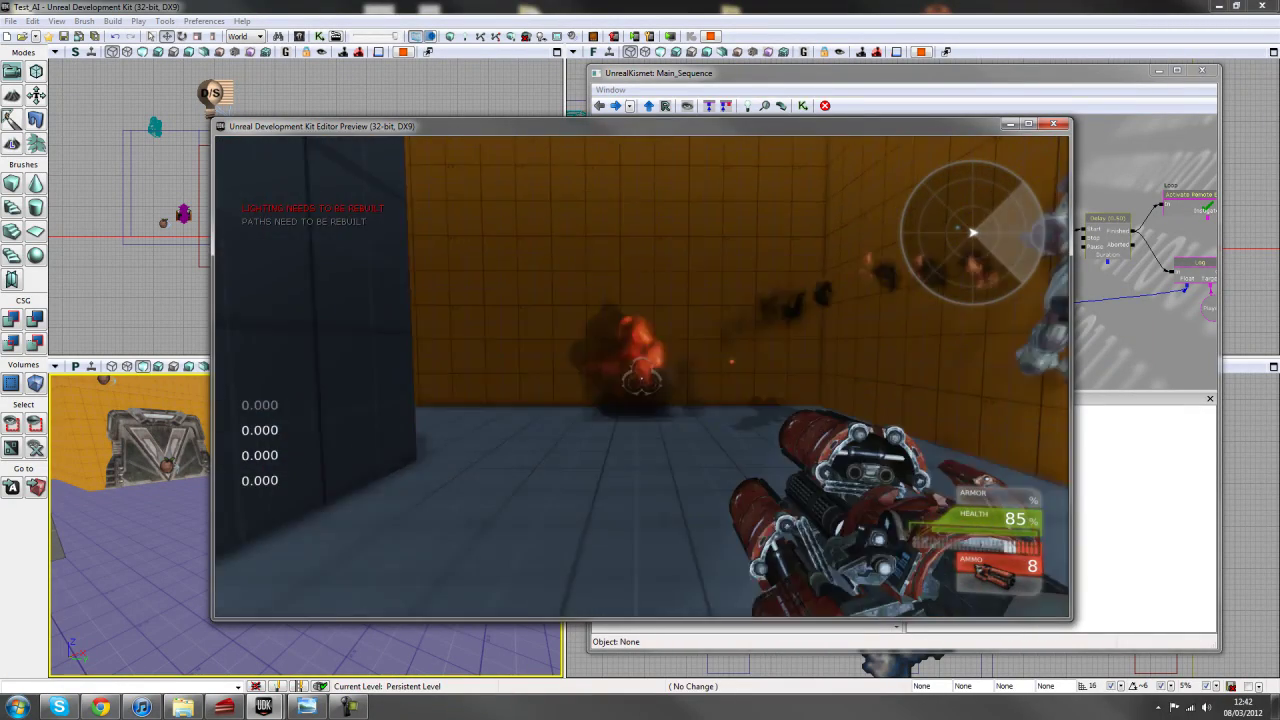
click(641, 377)
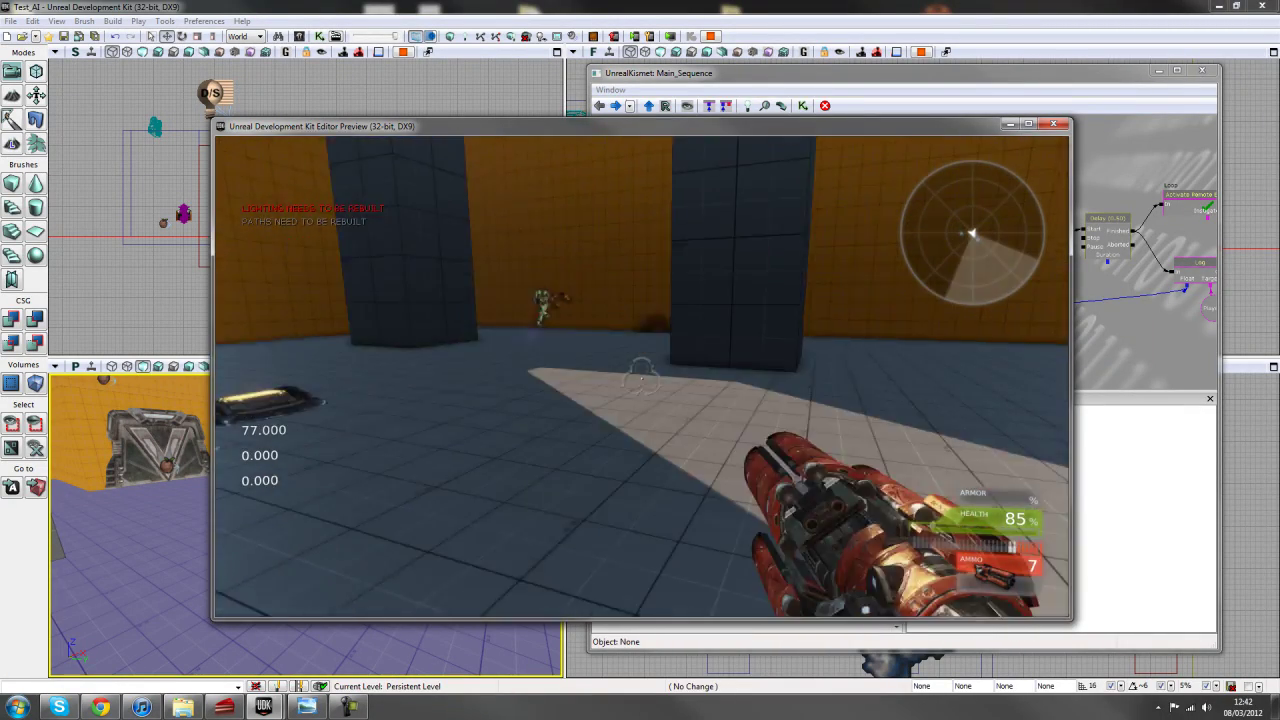
click(641, 377)
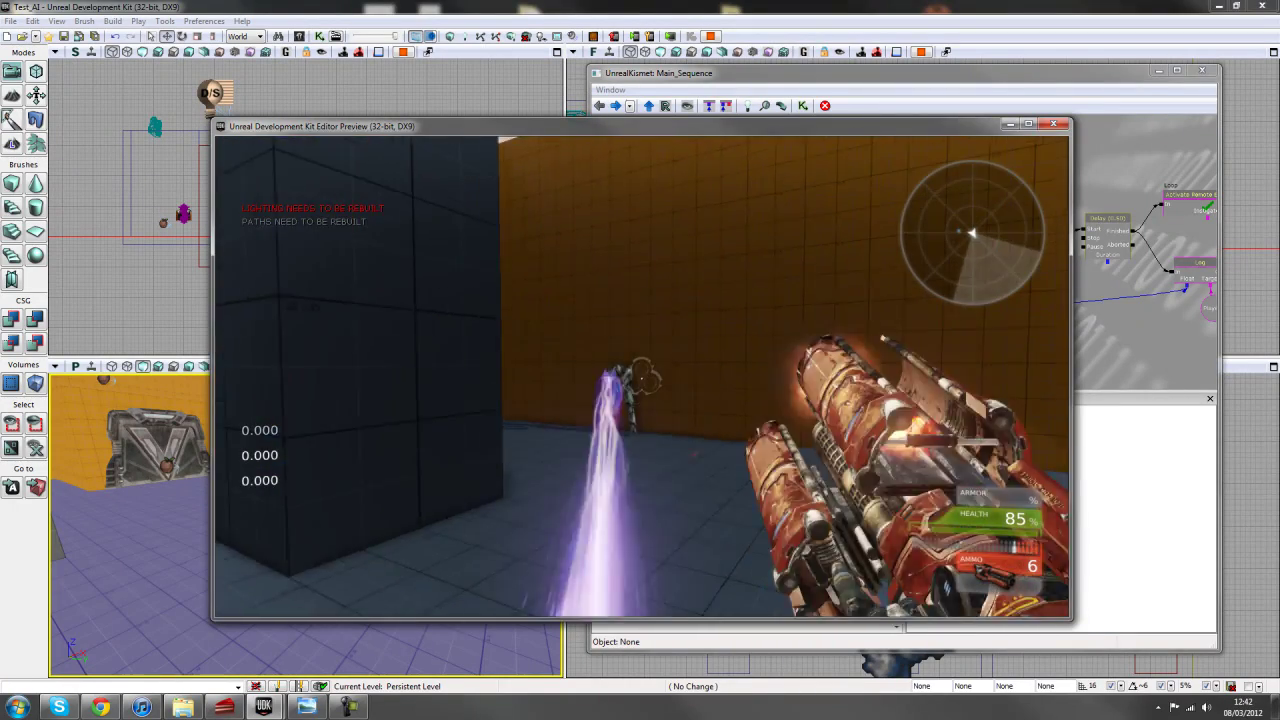
click(641, 377)
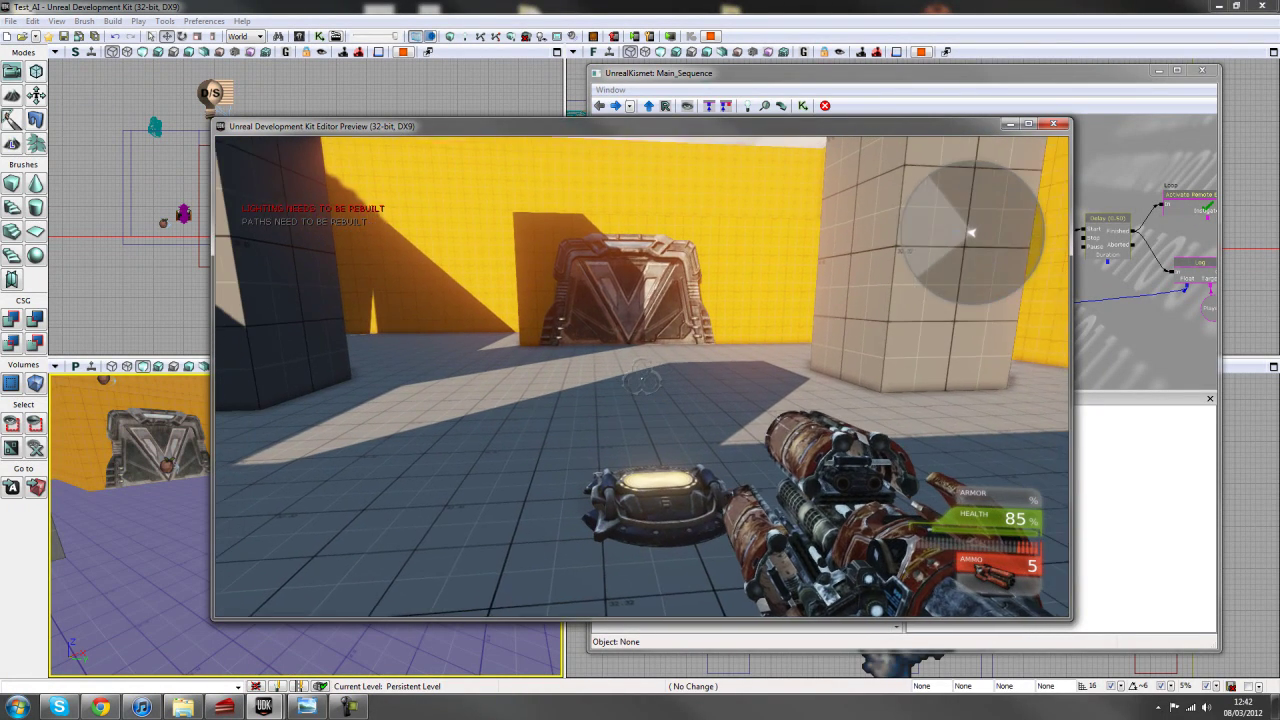
Exit the play session, inspect the Give Inventory node, and relaunch Play From Here
key(Escape)
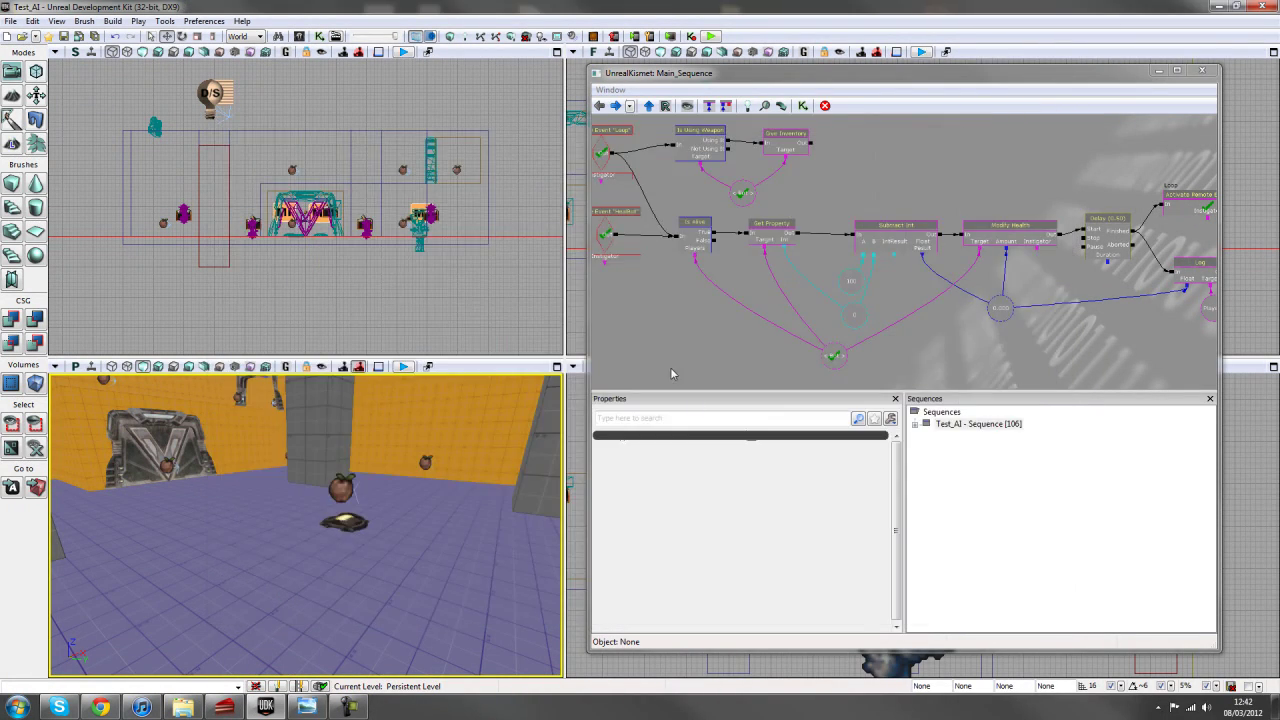
scroll(950, 195, up, 2)
scroll(950, 195, up, 2)
click(928, 204)
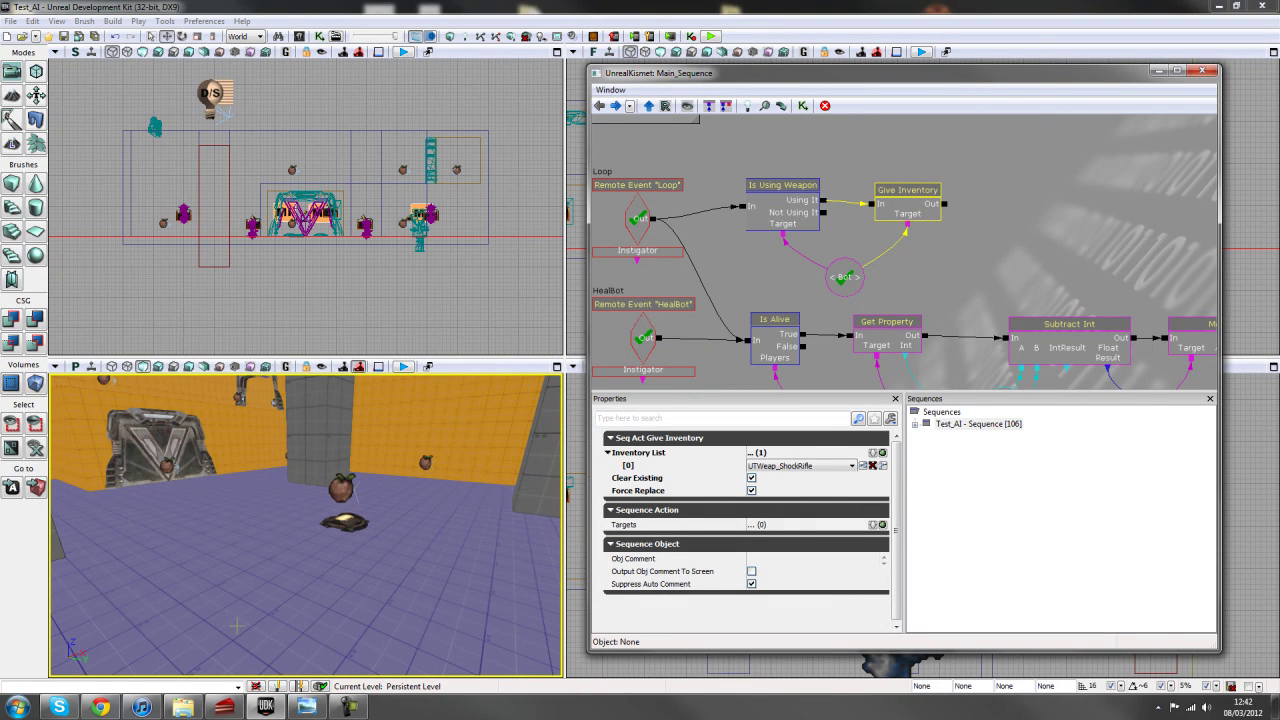
right_click(288, 598)
click(318, 580)
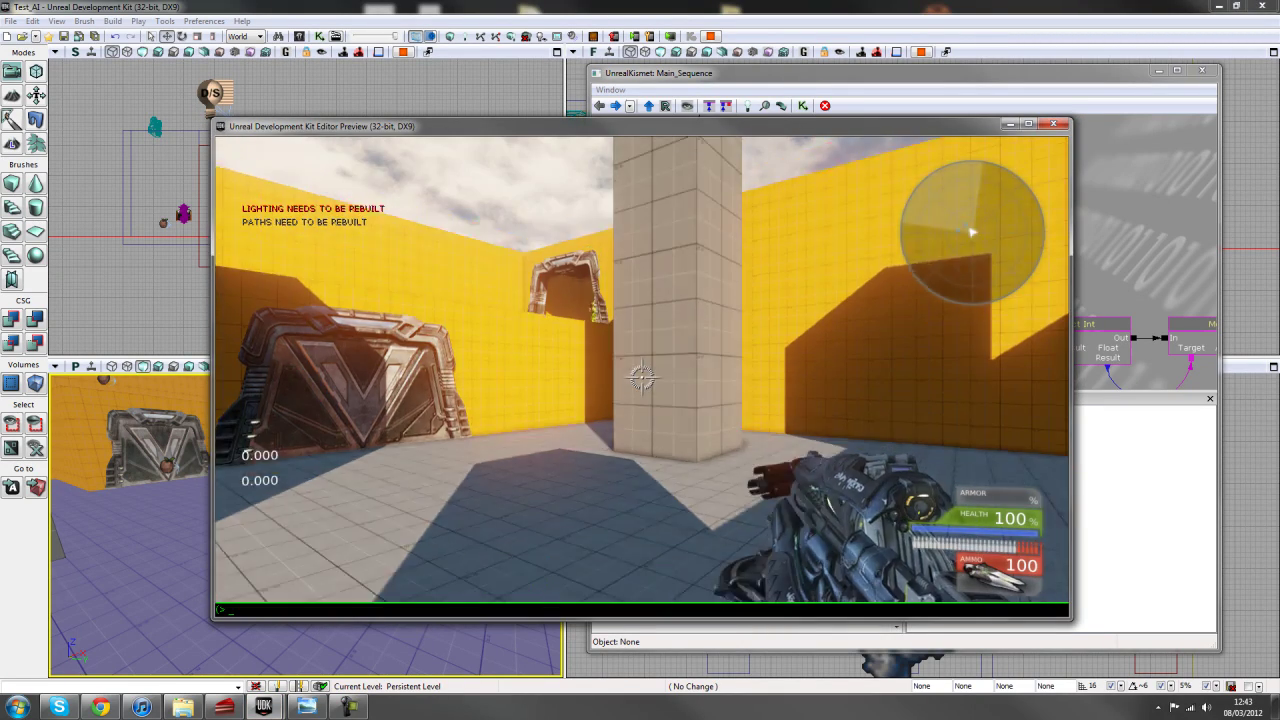
click(642, 378)
key(w)
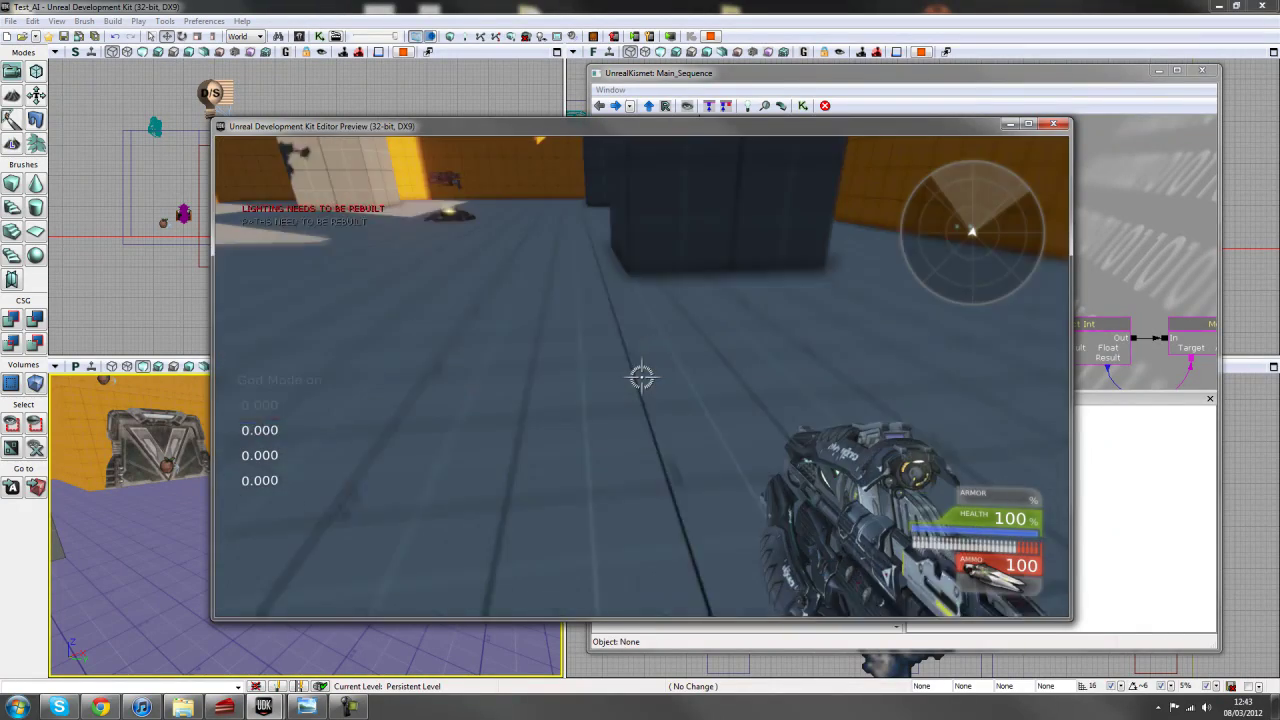
key(s)
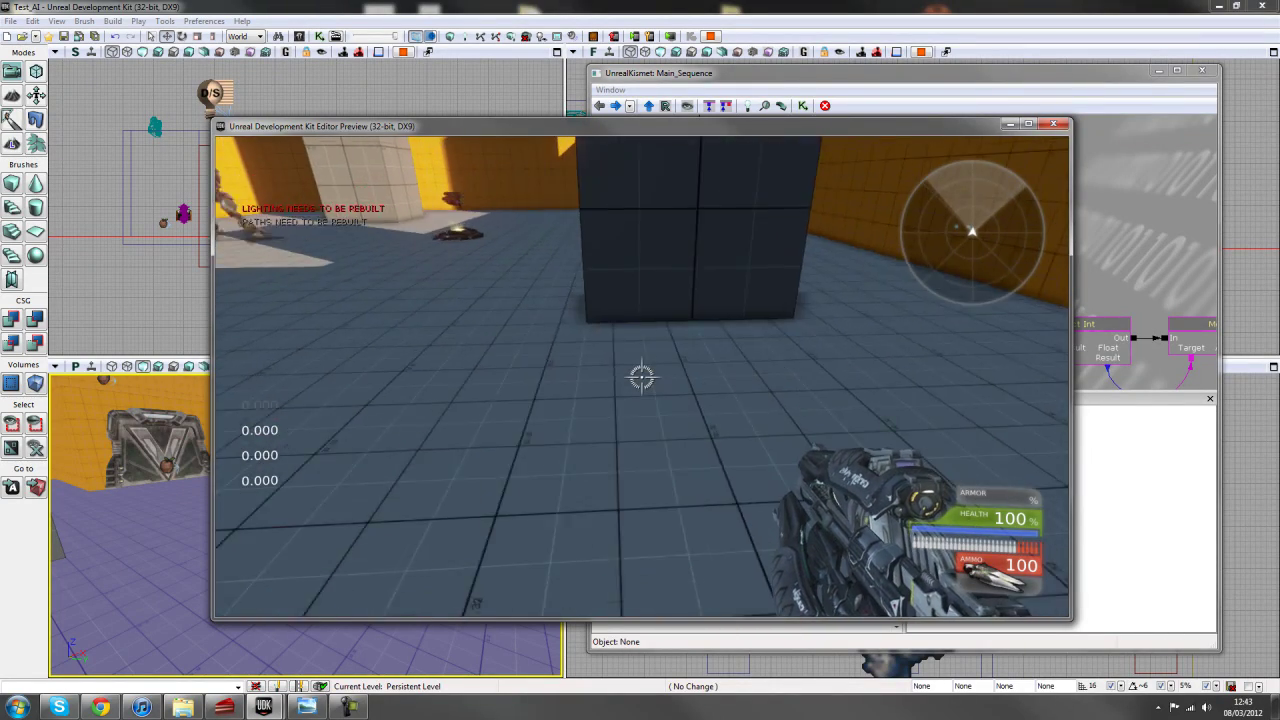
key(s)
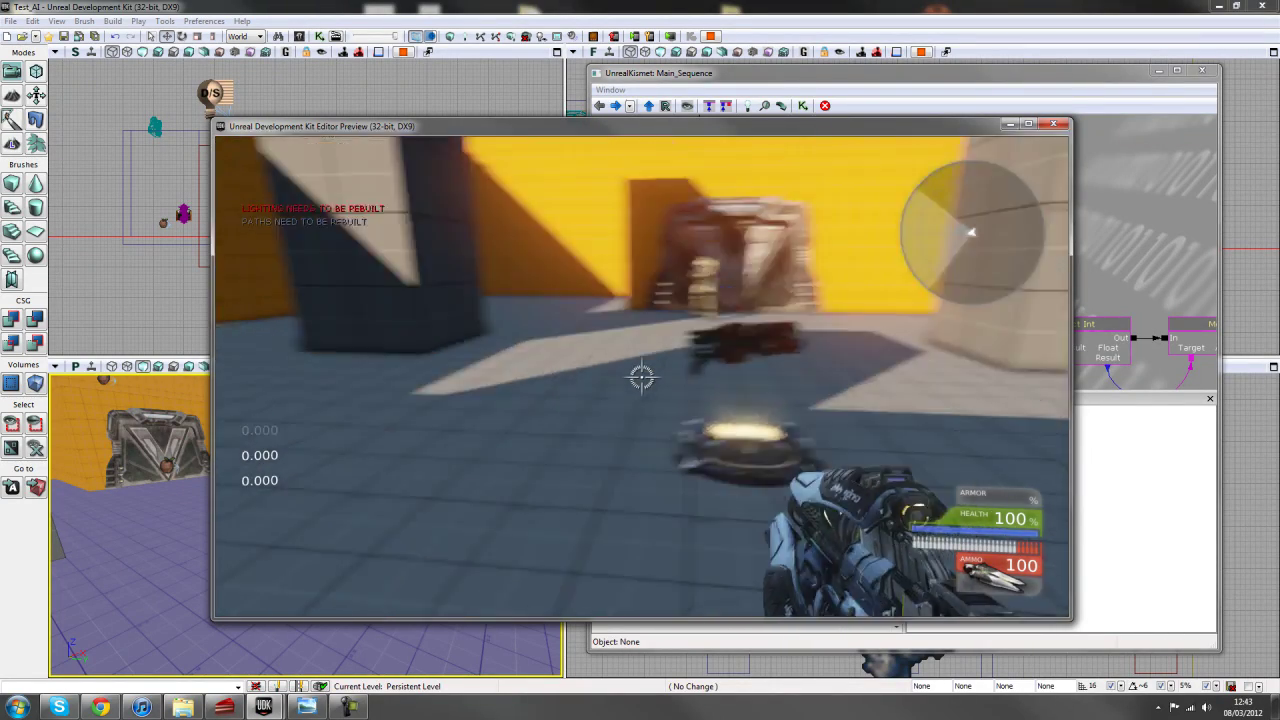
key(w)
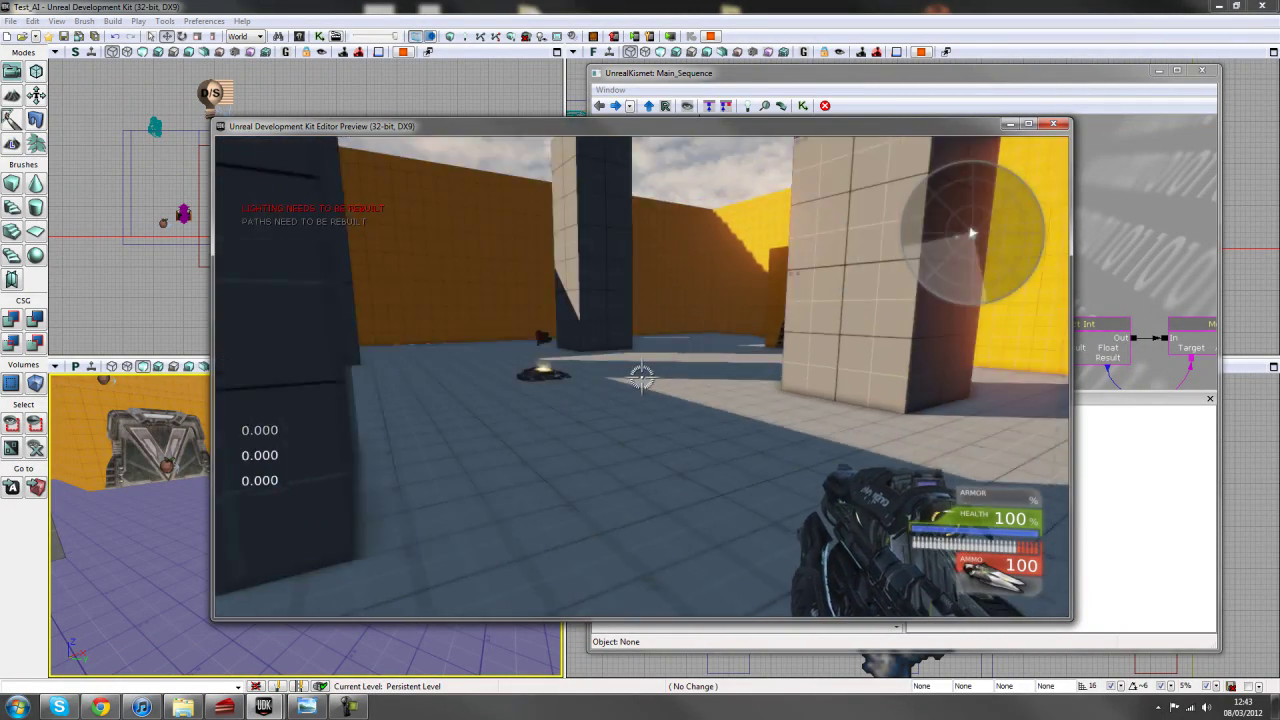
key(w)
key(a)
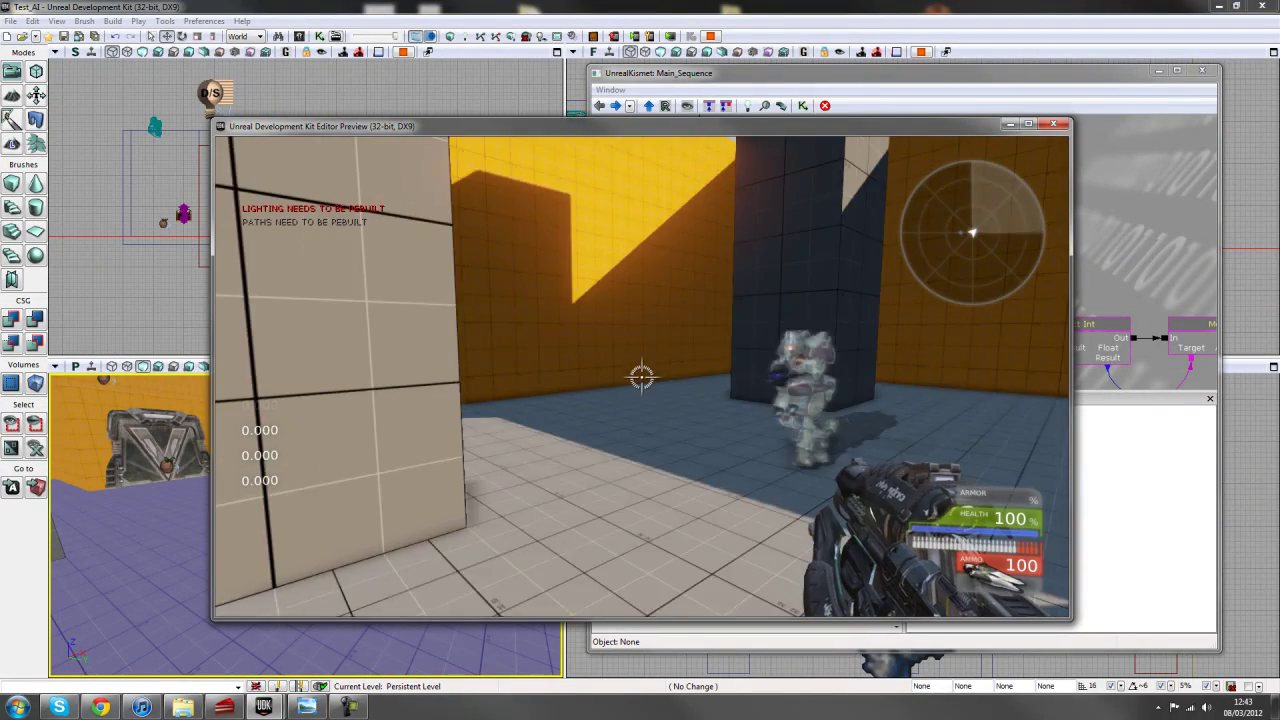
key(w)
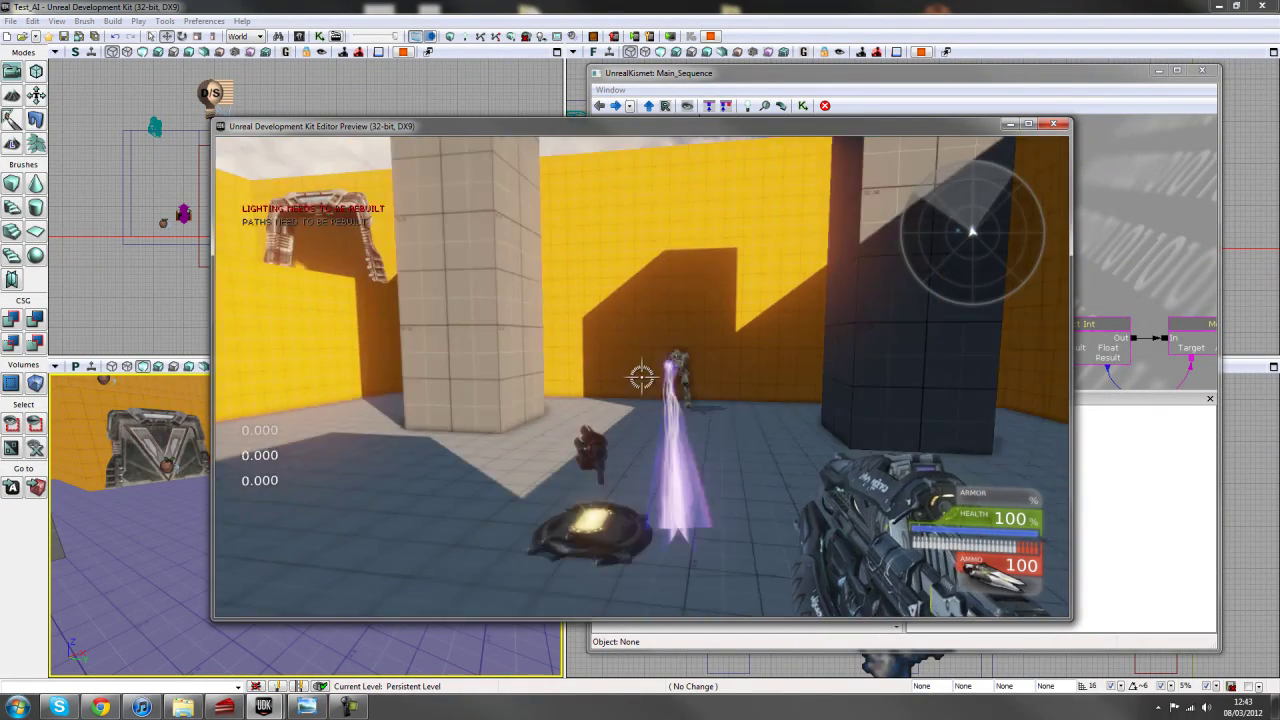
key(w)
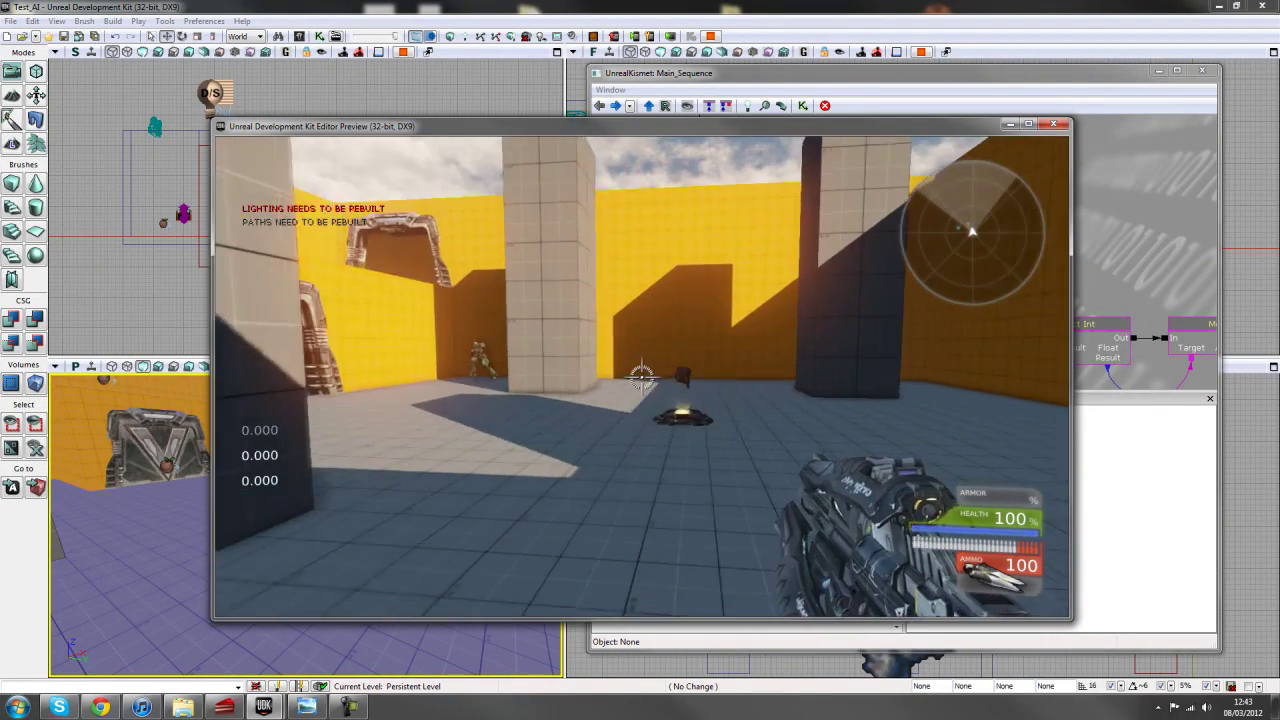
key(s)
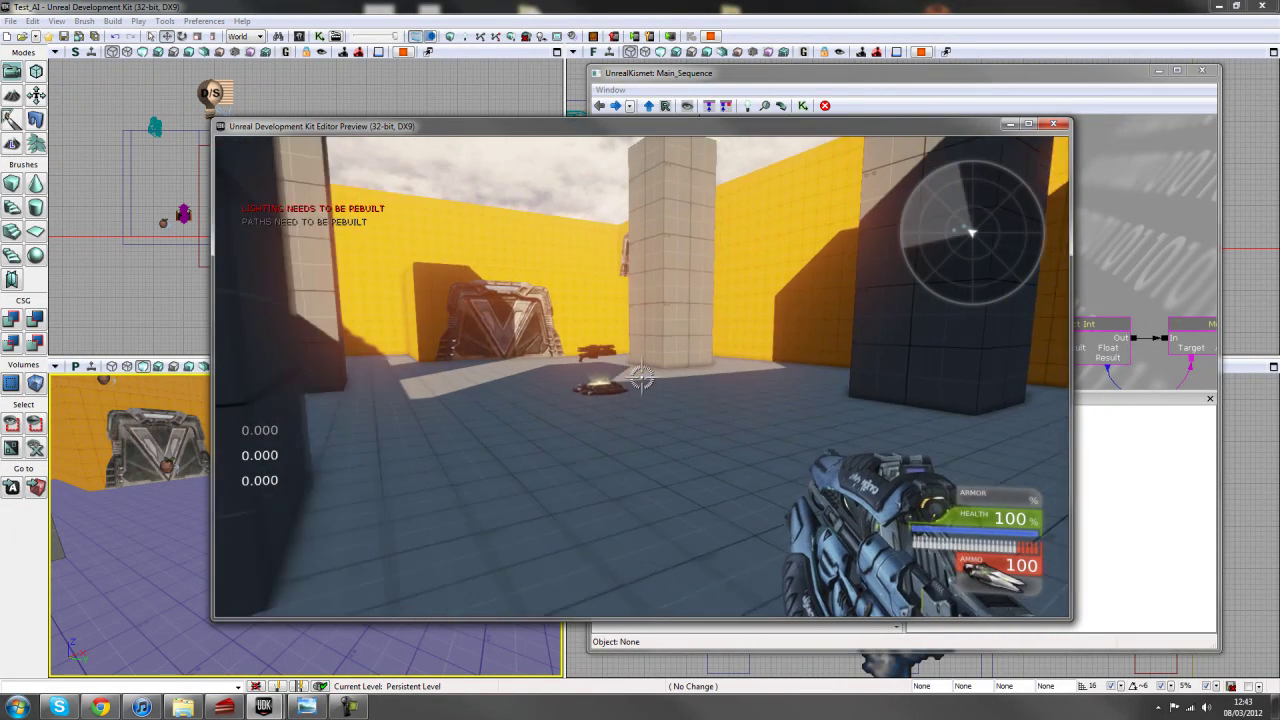
key(Escape)
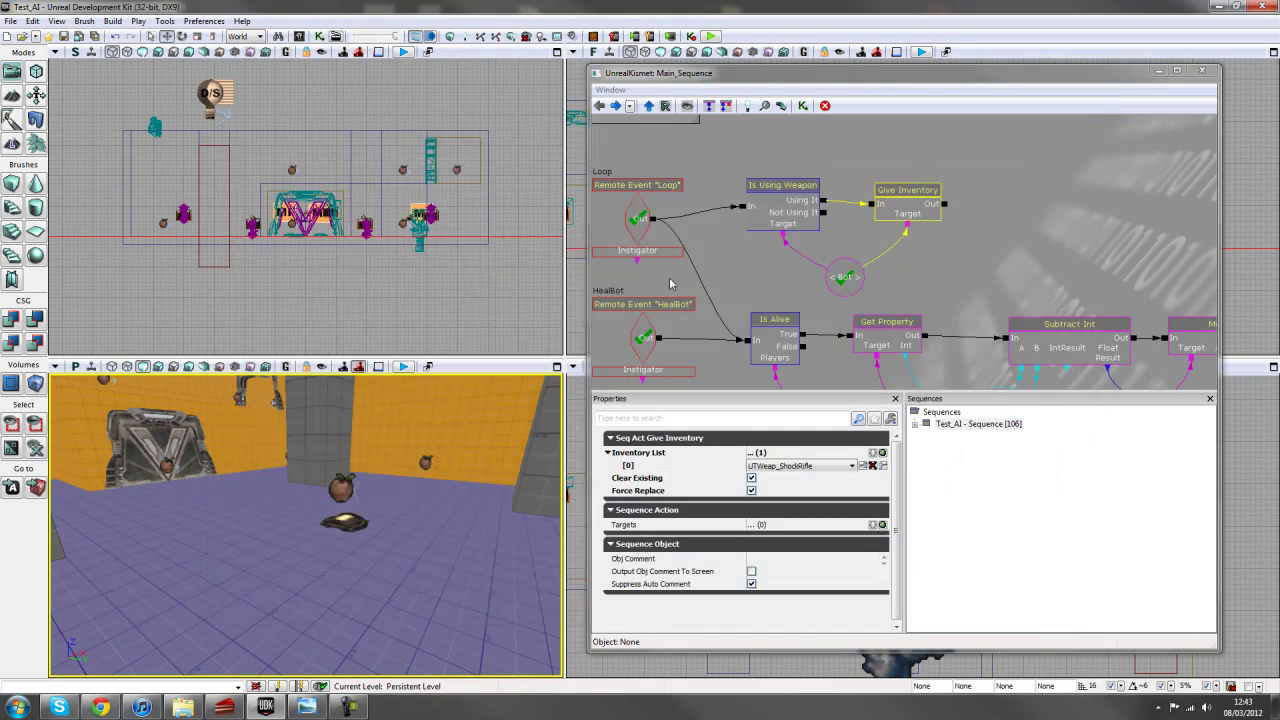
Maximize Kismet and inspect the Is Alive, Get Property, Subtract Int, 100 integer and Modify Health nodes
drag(900, 73, 780, 2)
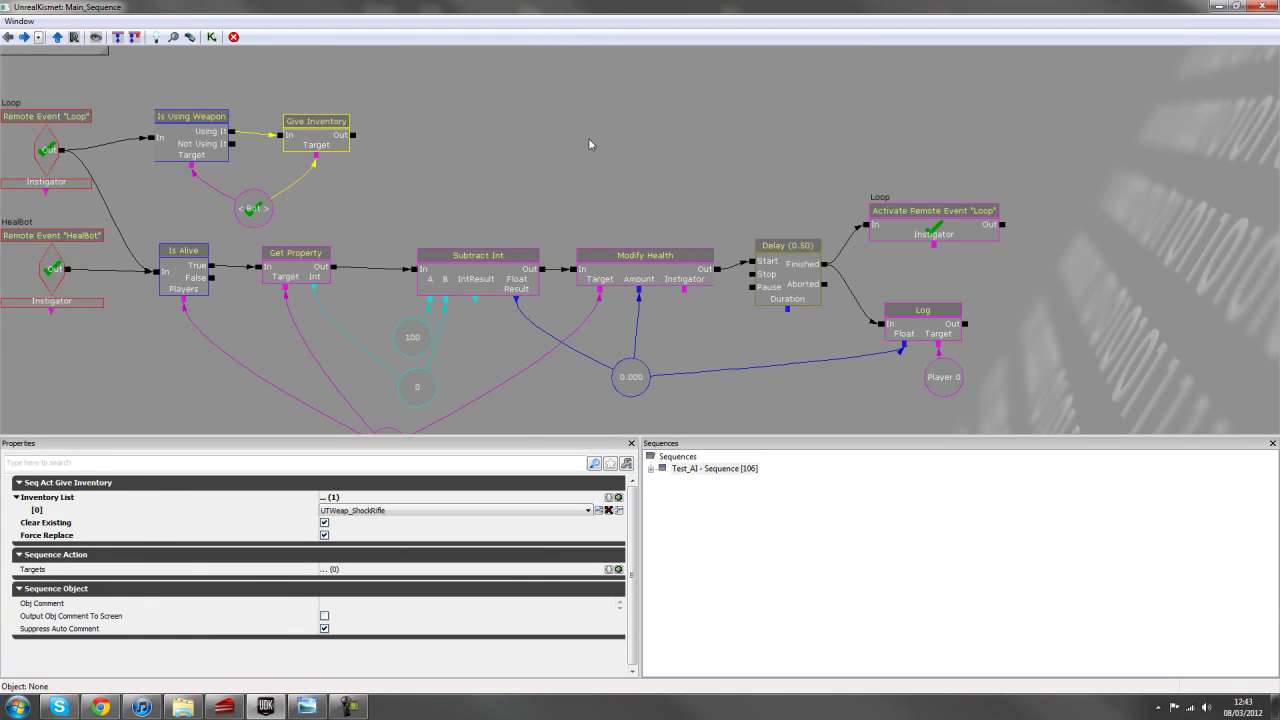
mouse_move(572, 261)
mouse_down()
mouse_move(701, 141)
mouse_move(664, 138)
mouse_up()
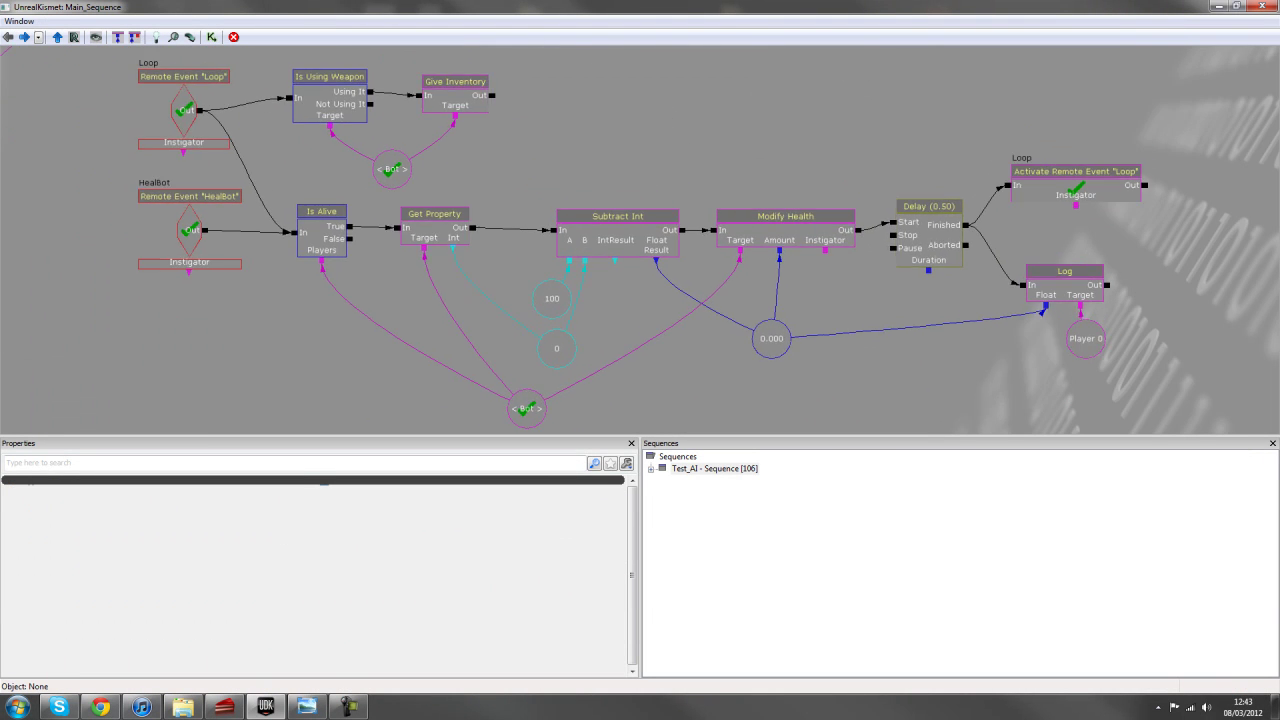
click(307, 244)
click(447, 243)
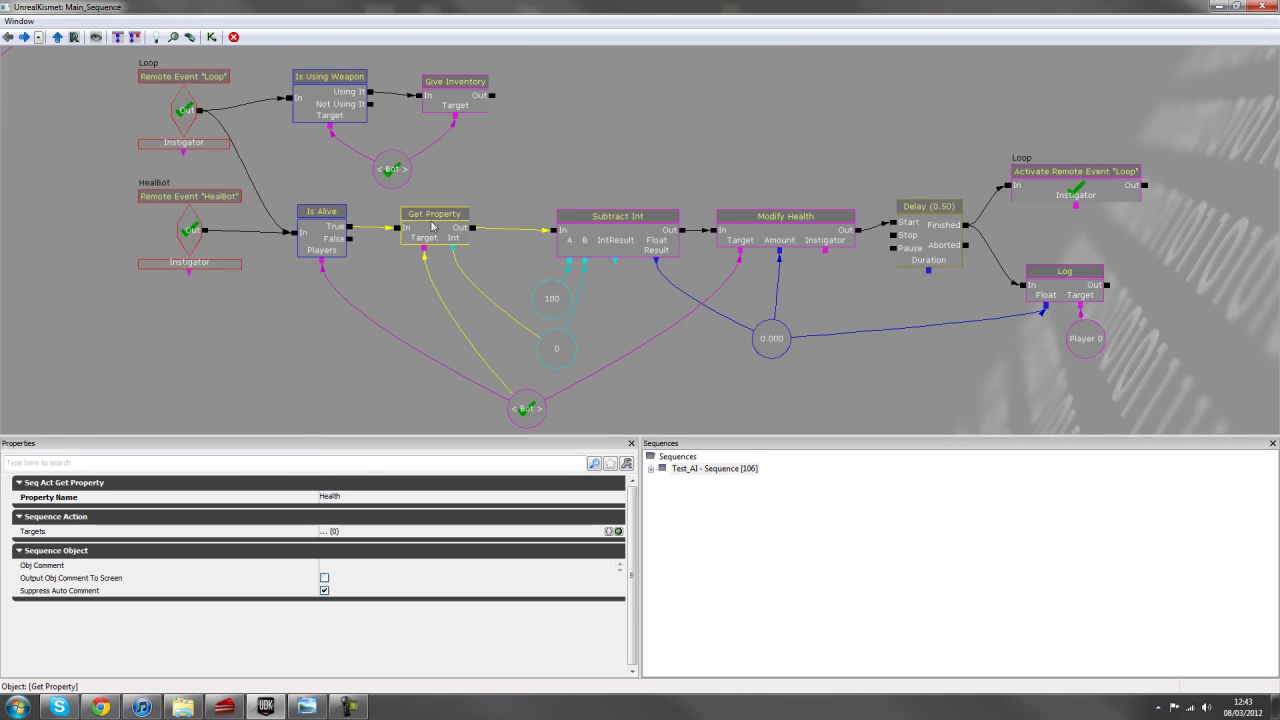
click(621, 243)
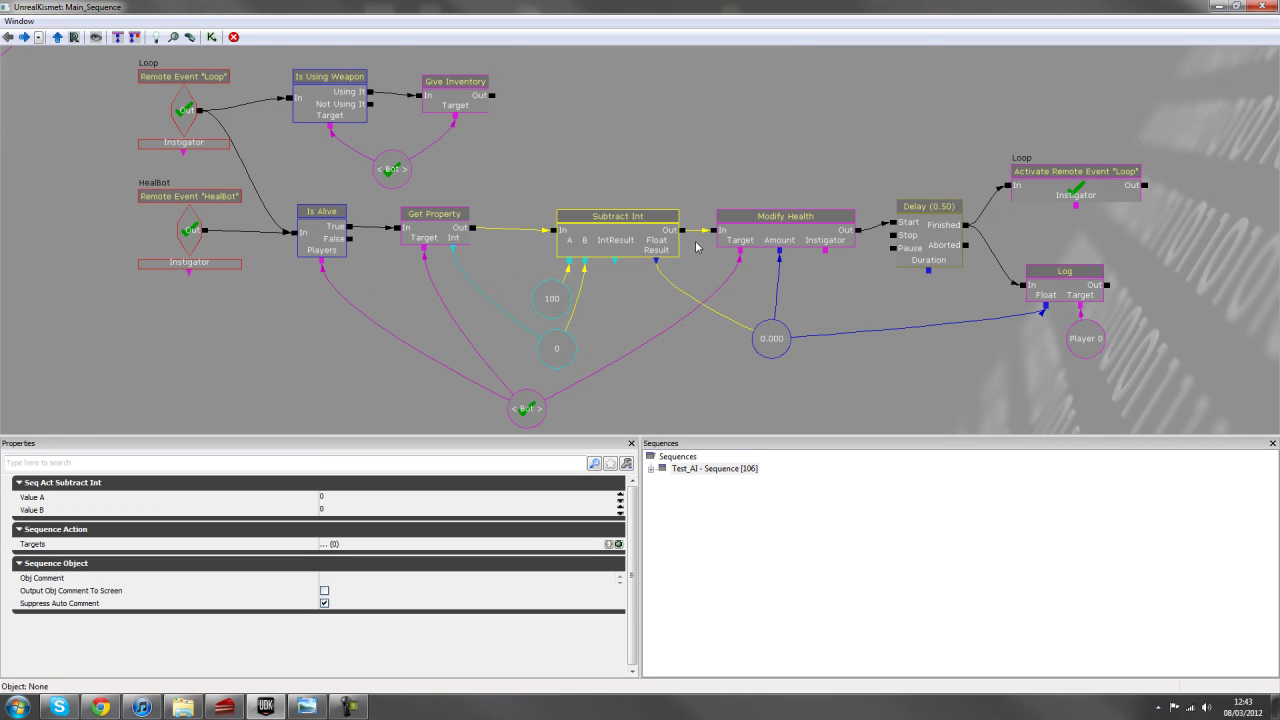
click(563, 300)
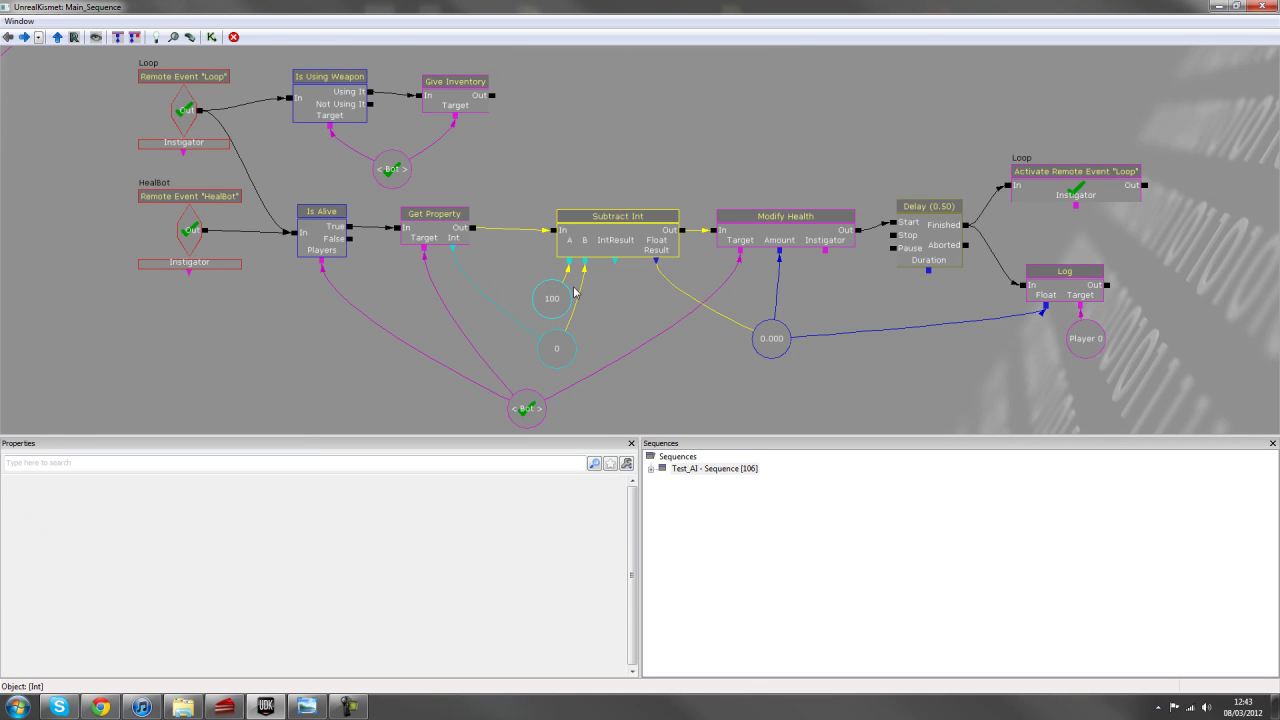
click(758, 222)
click(856, 291)
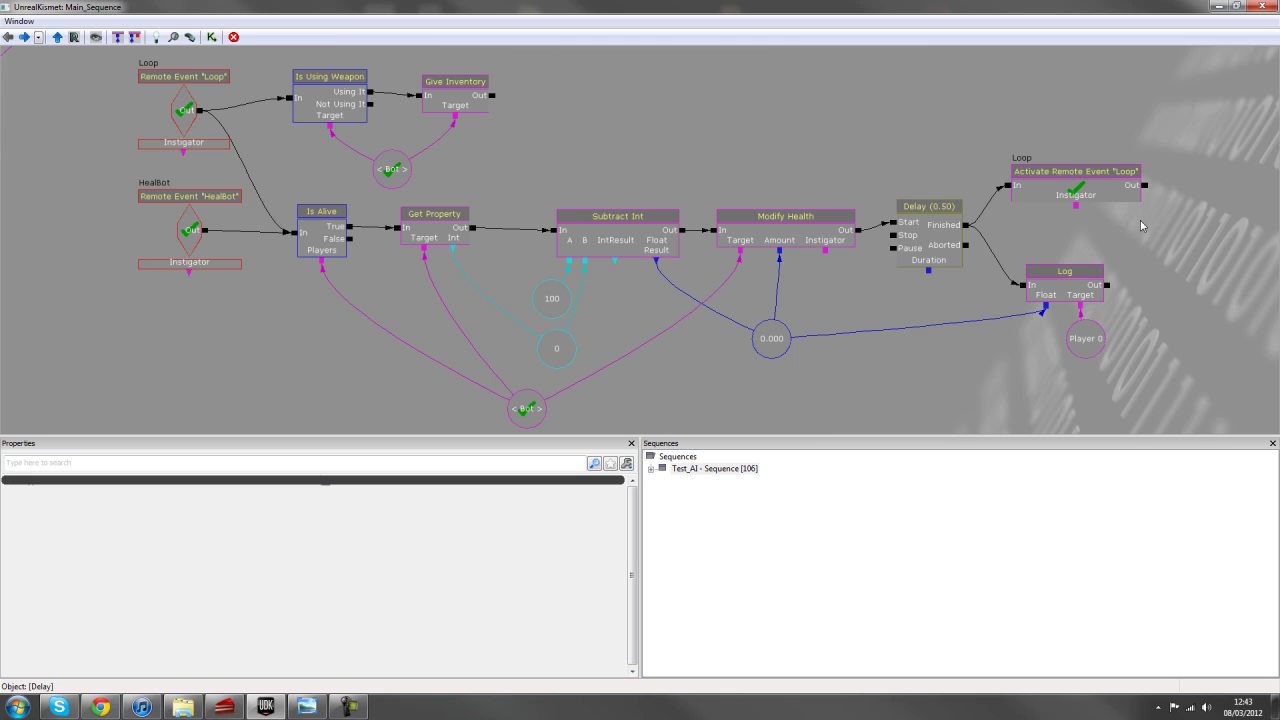
Check the Give Inventory node, then box-select all Loop and HealBot chain nodes
drag(765, 176, 775, 230)
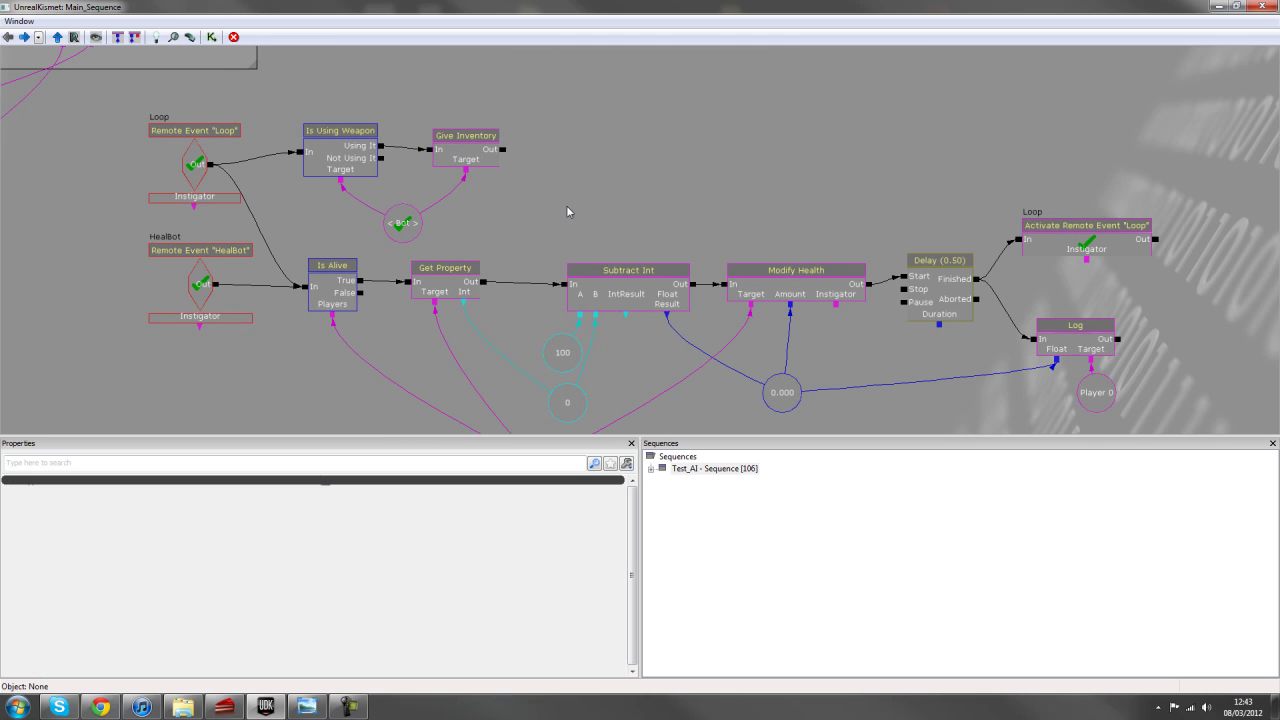
scroll(672, 217, down, 1)
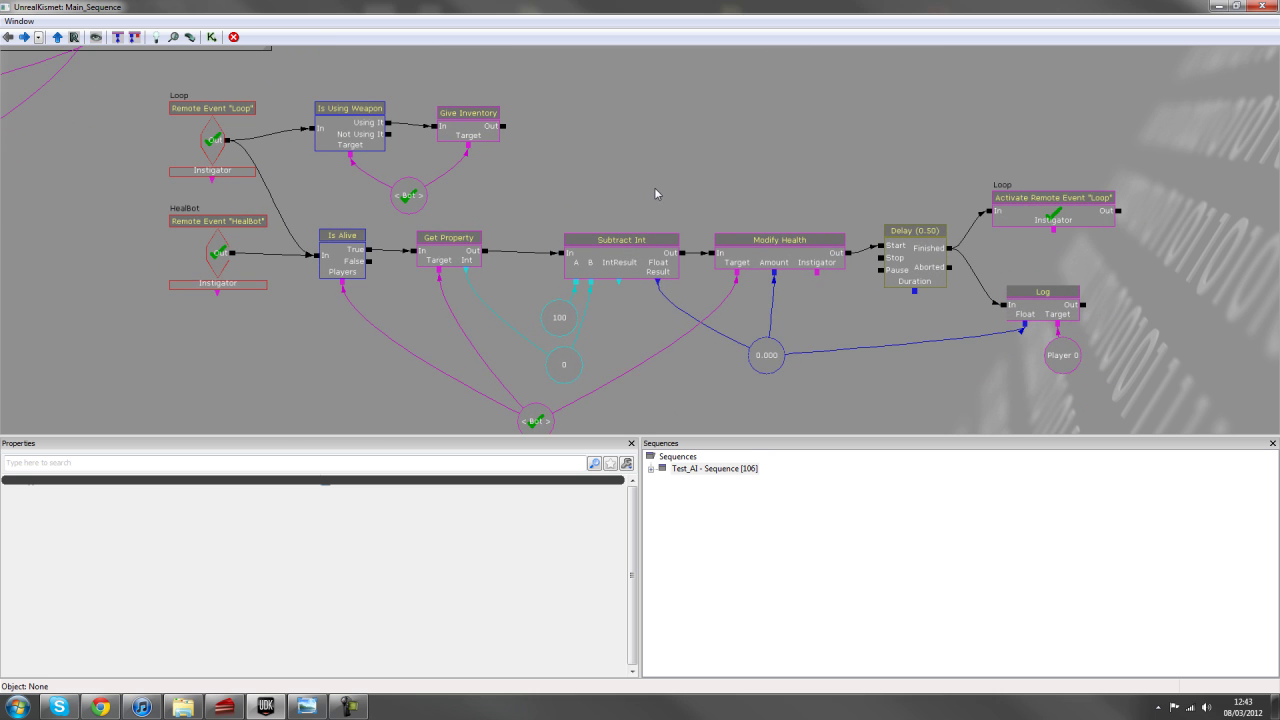
drag(654, 187, 646, 167)
scroll(646, 167, up, 1)
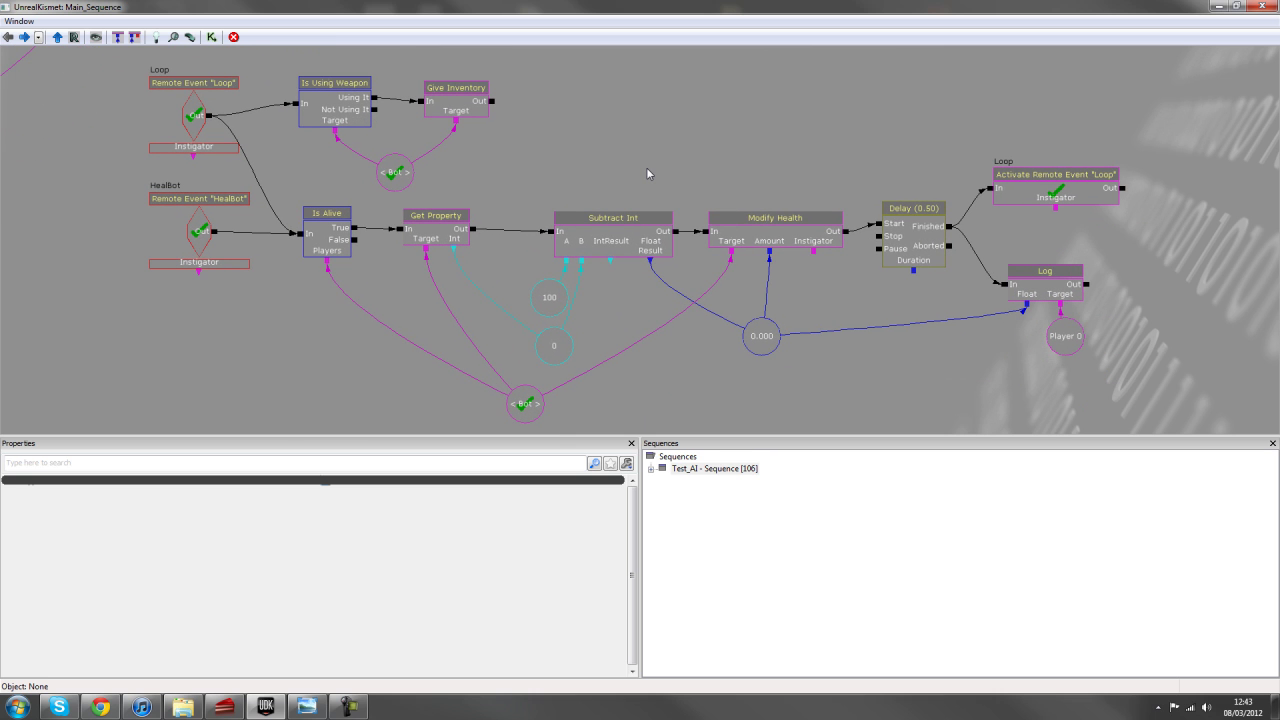
click(458, 104)
click(693, 170)
scroll(693, 170, down, 1)
ctrl+alt+drag(193, 71, 1042, 413)
Title the comment frame 'Boss Battle' and select the Is Using Weapon condition
text(cBoo)
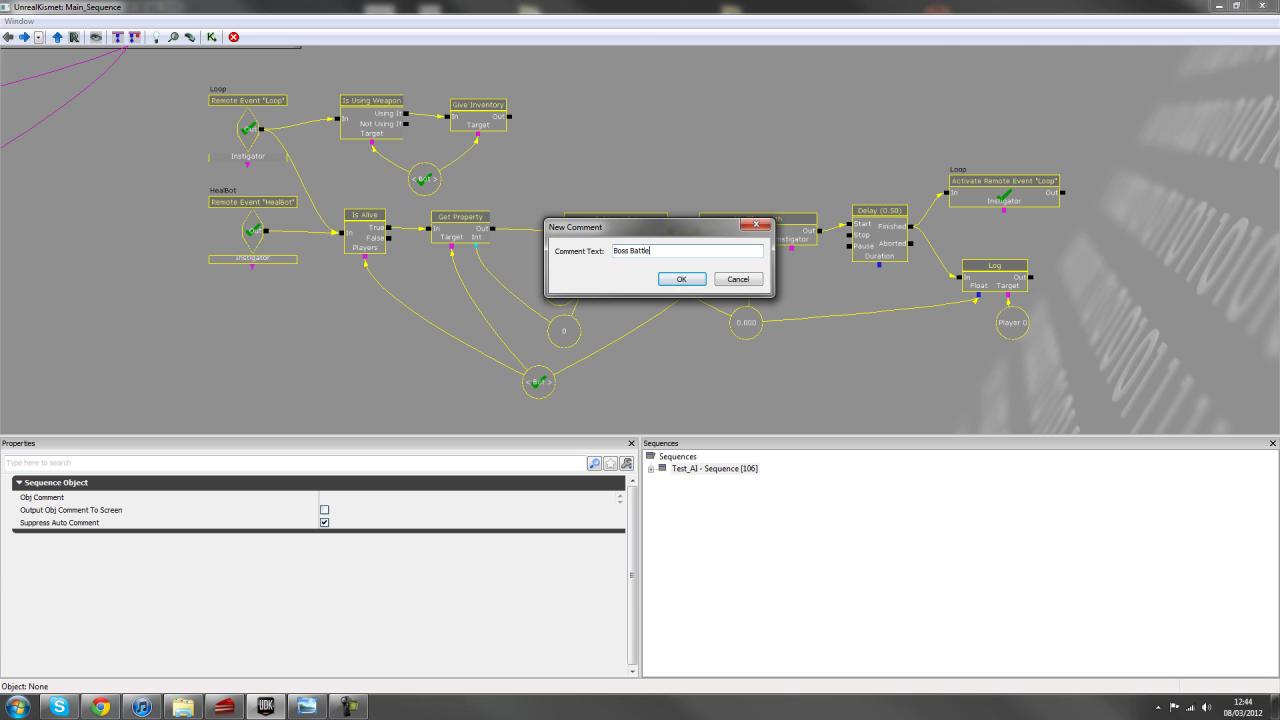
key(Return)
click(620, 166)
scroll(620, 166, up, 2)
click(600, 165)
Review the Give Inventory node, Bot variable and Is Using Weapon condition
click(723, 175)
click(655, 238)
click(605, 165)
click(729, 153)
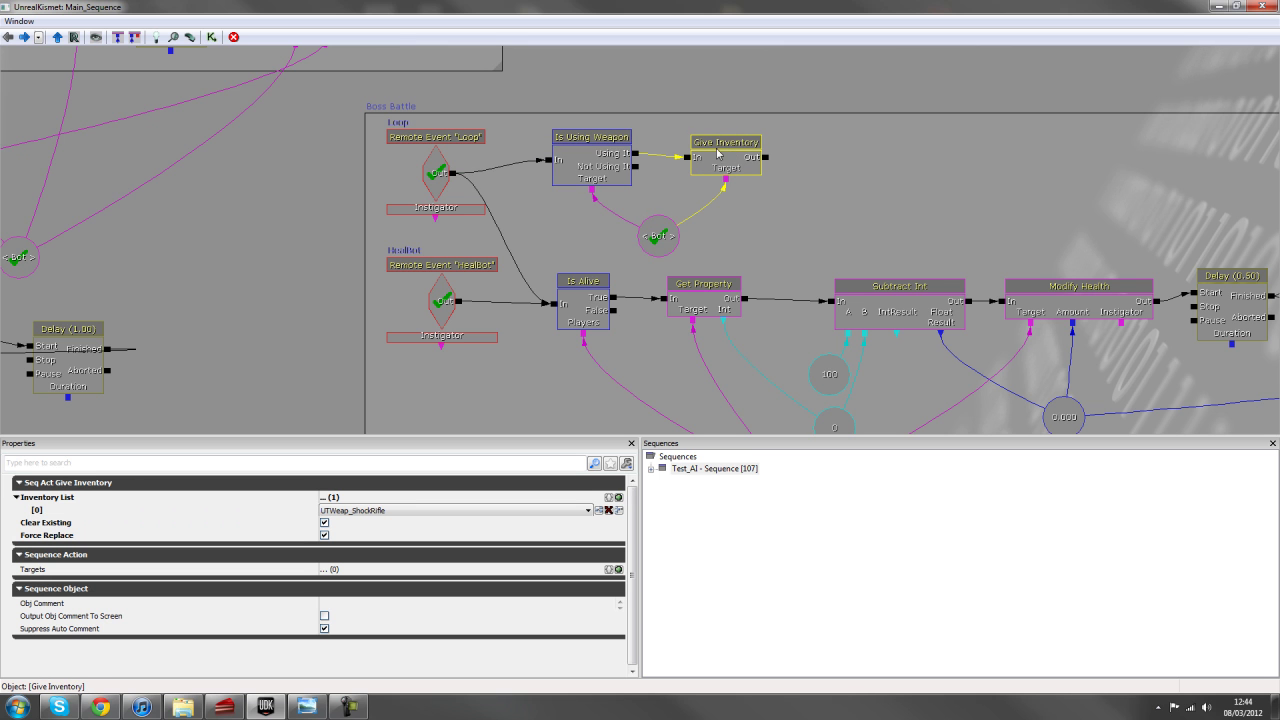
click(822, 196)
drag(822, 196, 781, 171)
Verify Is Using Weapon's required weapon and the ShockRifle granted by Give Inventory
click(574, 134)
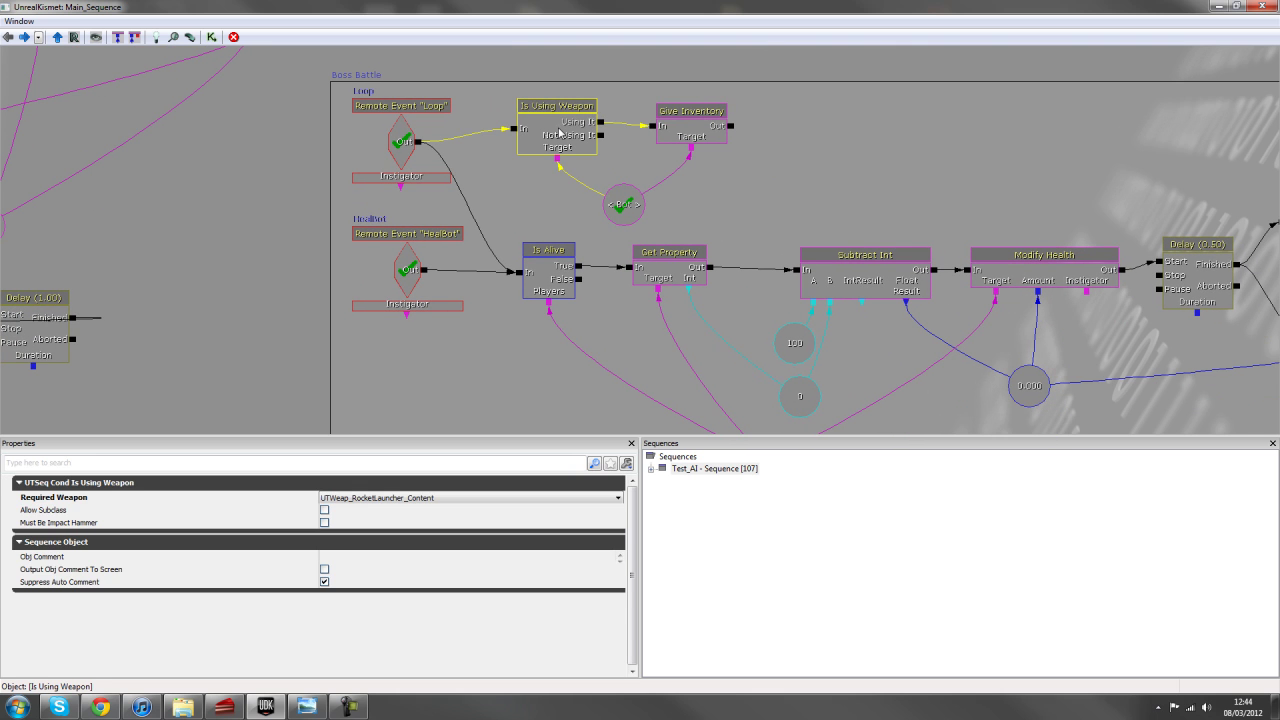
click(706, 146)
click(630, 213)
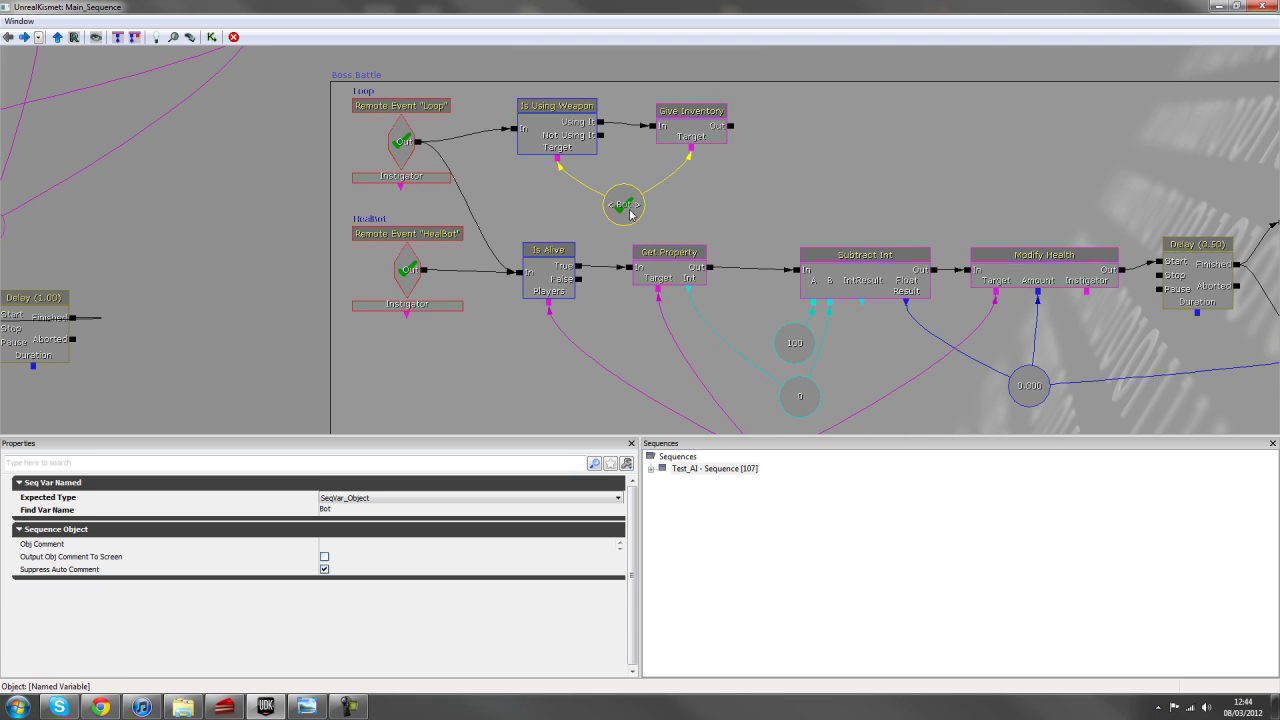
click(550, 138)
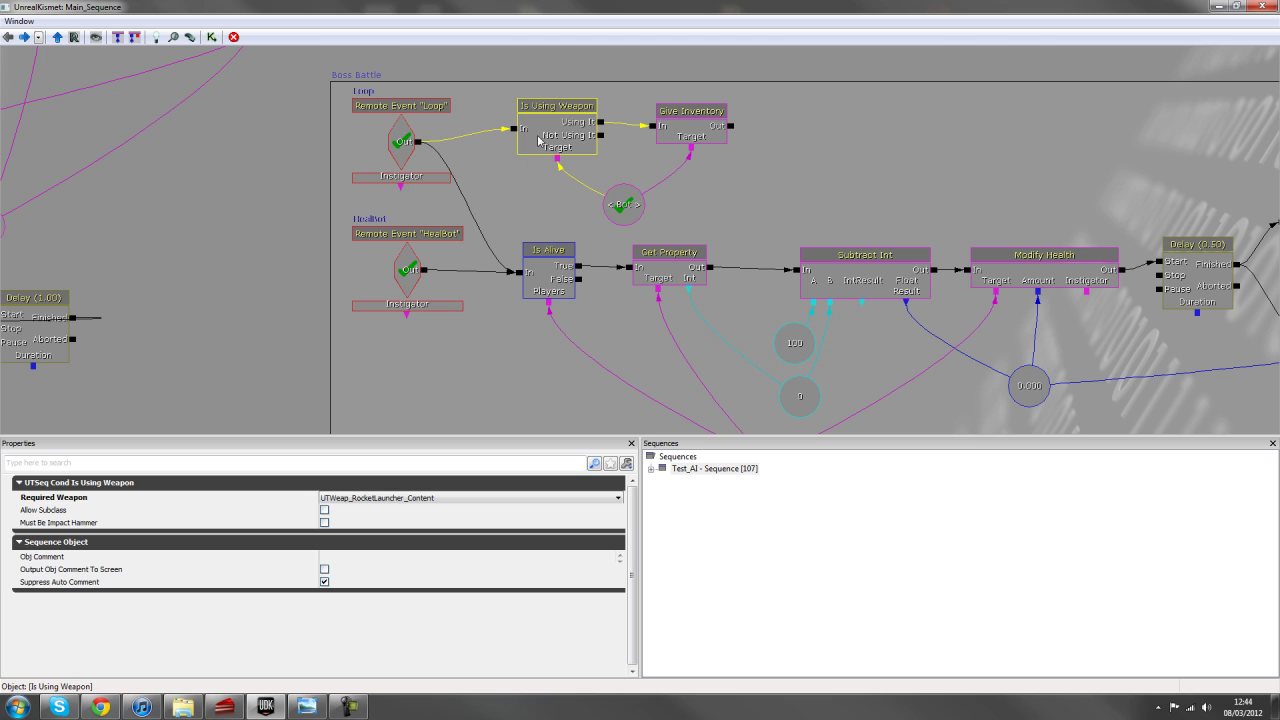
click(695, 139)
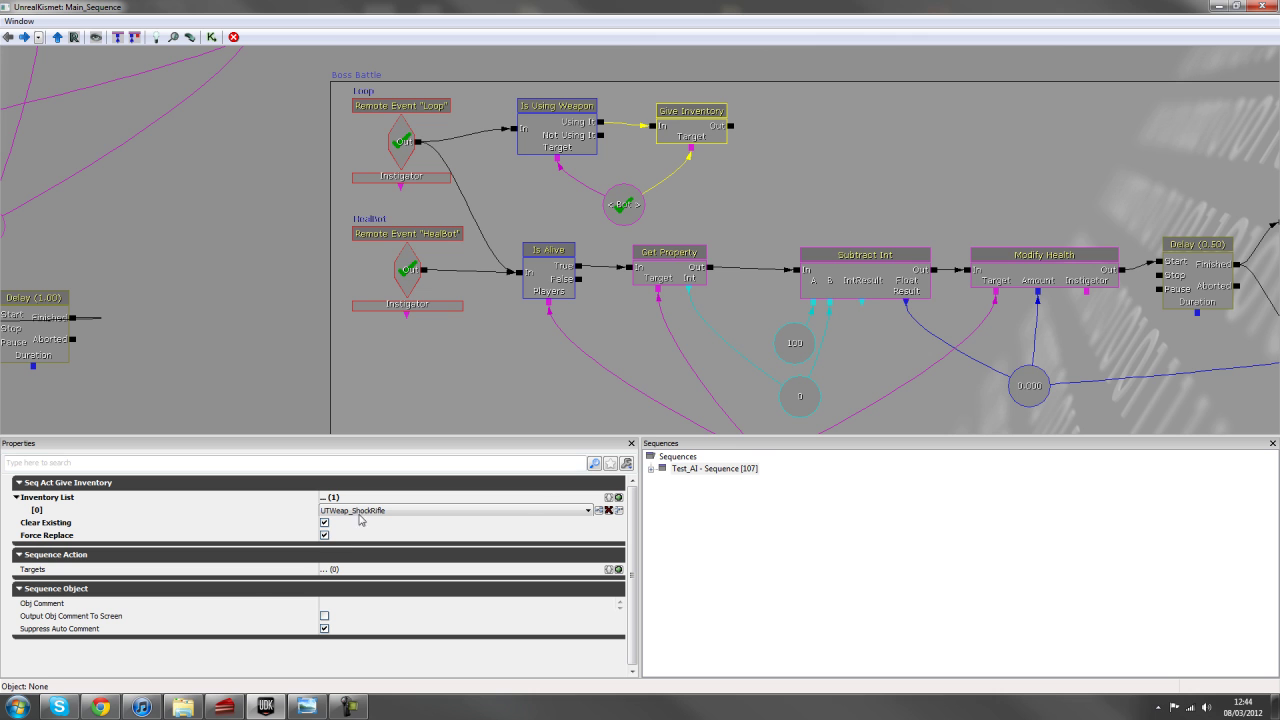
scroll(850, 186, down, 3)
scroll(698, 157, up, 1)
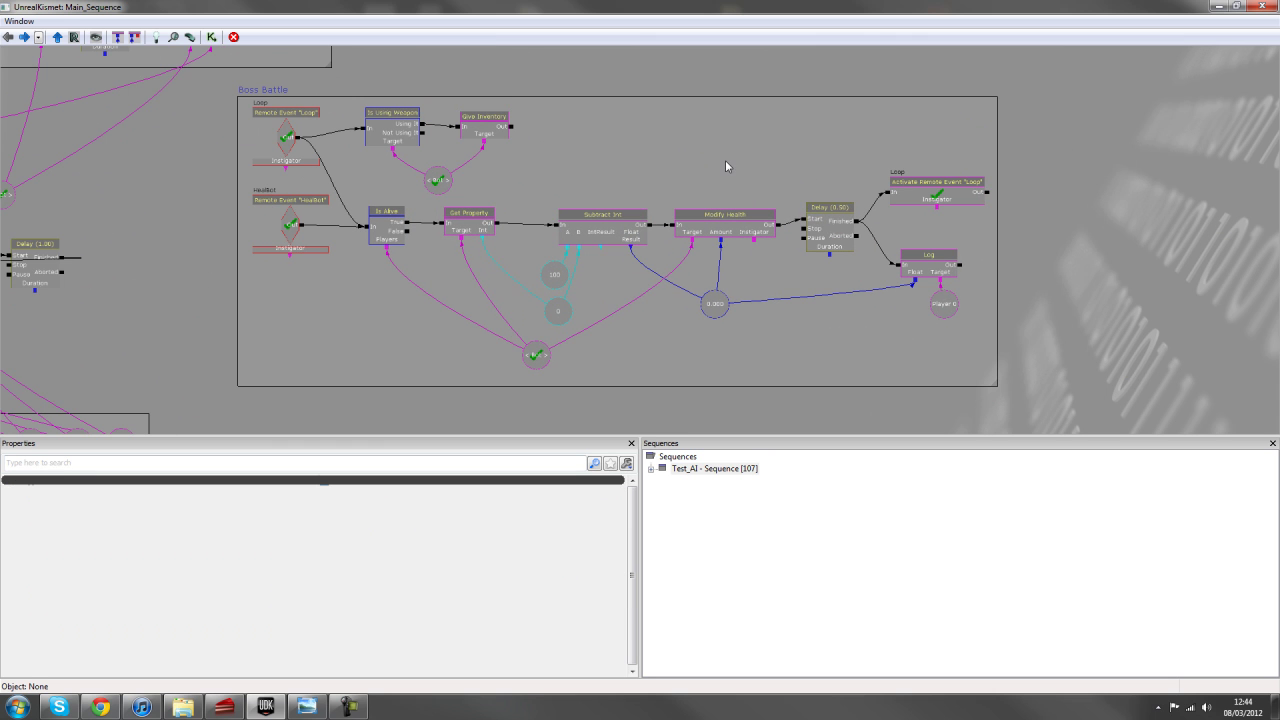